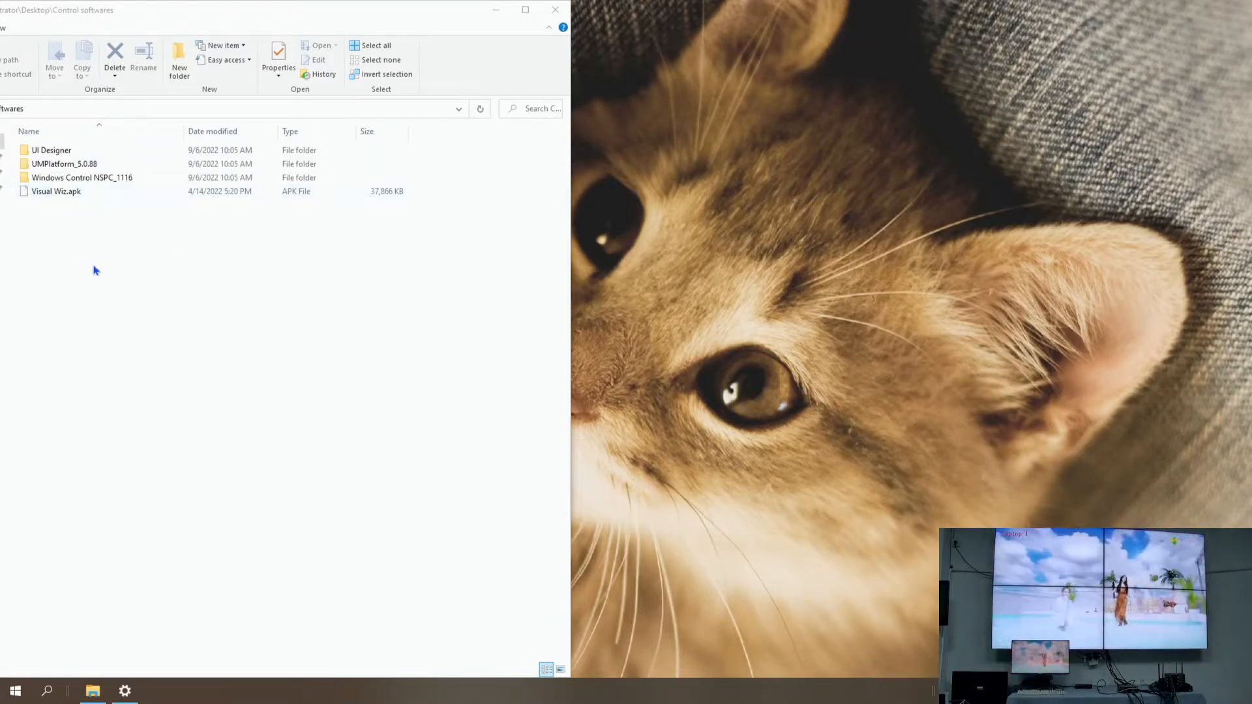
{"action": "left_click", "coordinate": [68, 192]}
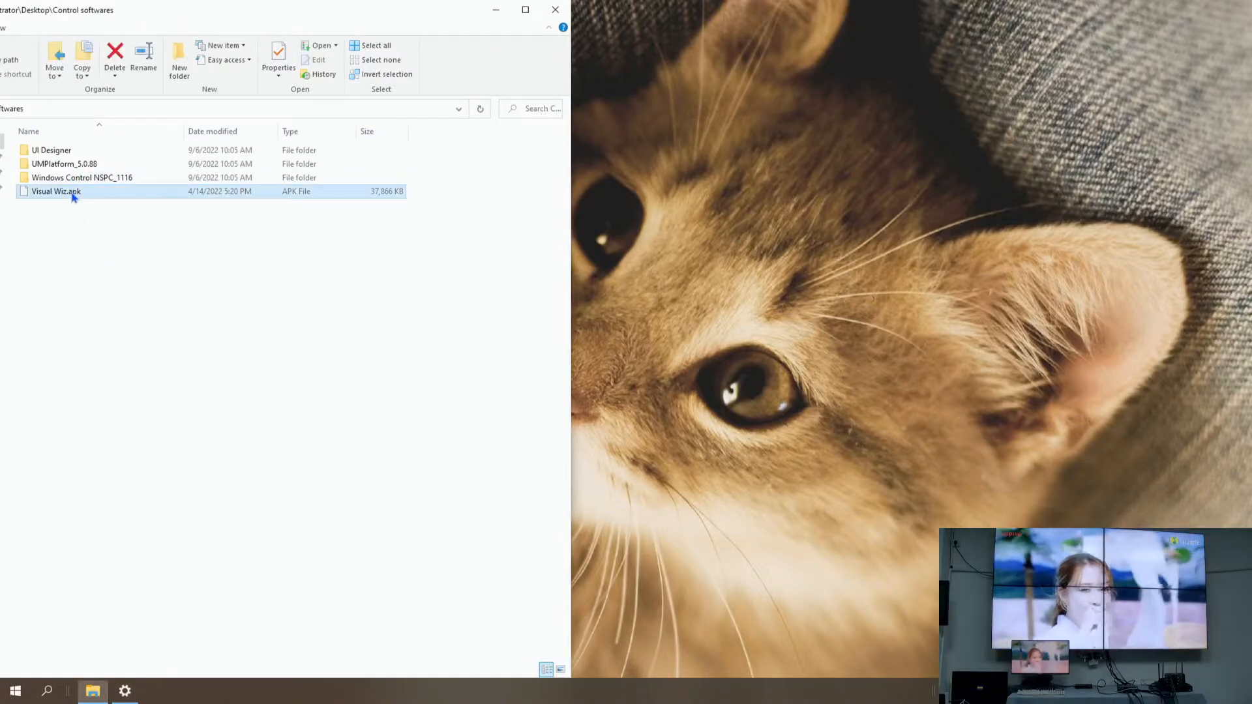
{"action": "left_click", "coordinate": [126, 288]}
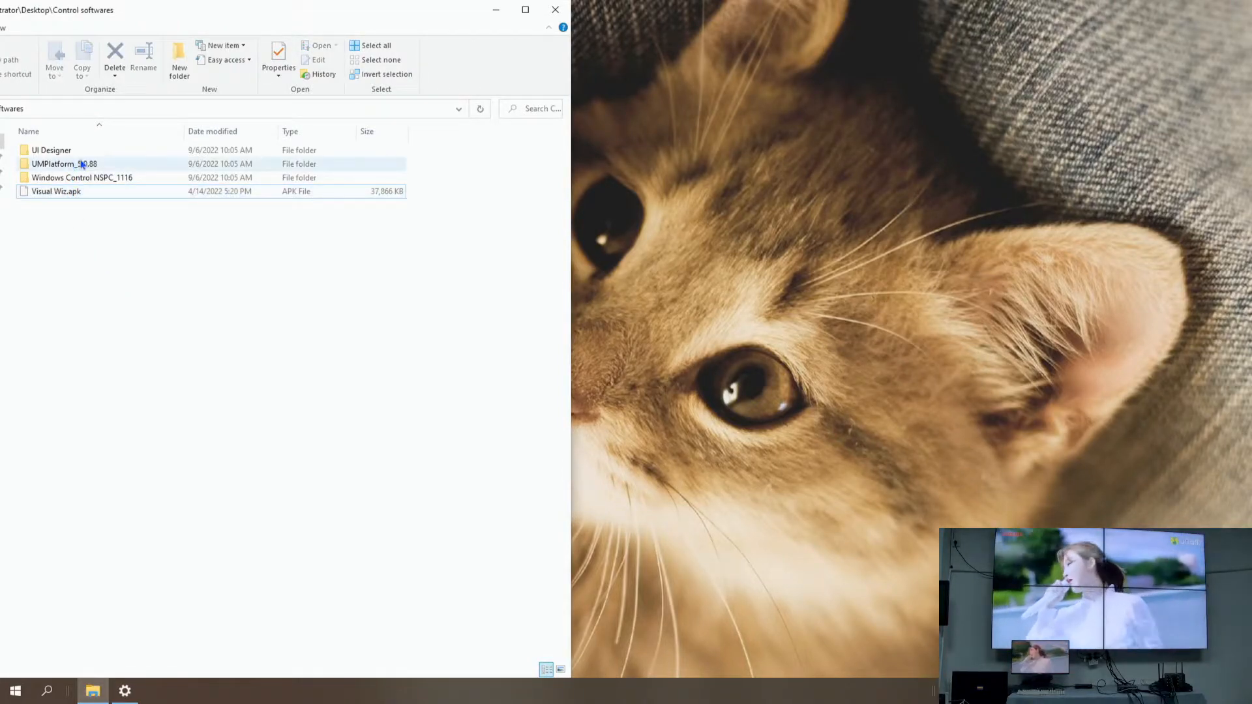
{"action": "left_click", "coordinate": [60, 155]}
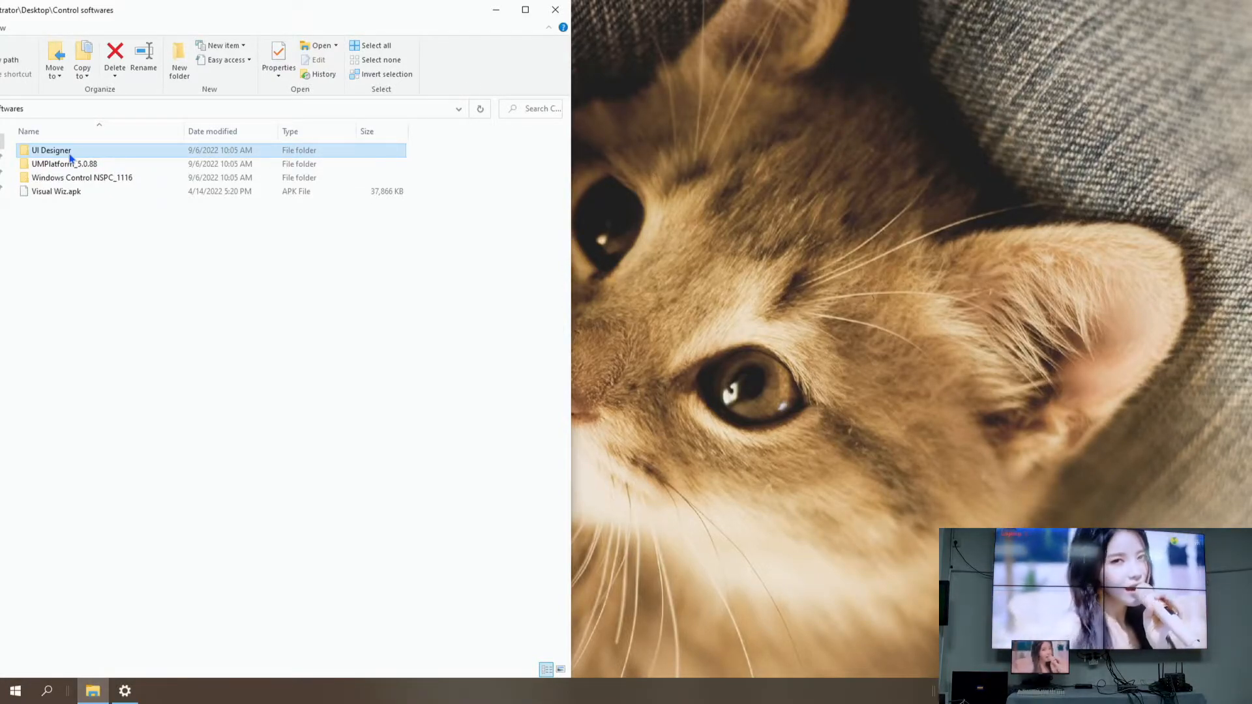
{"action": "left_click", "coordinate": [75, 174]}
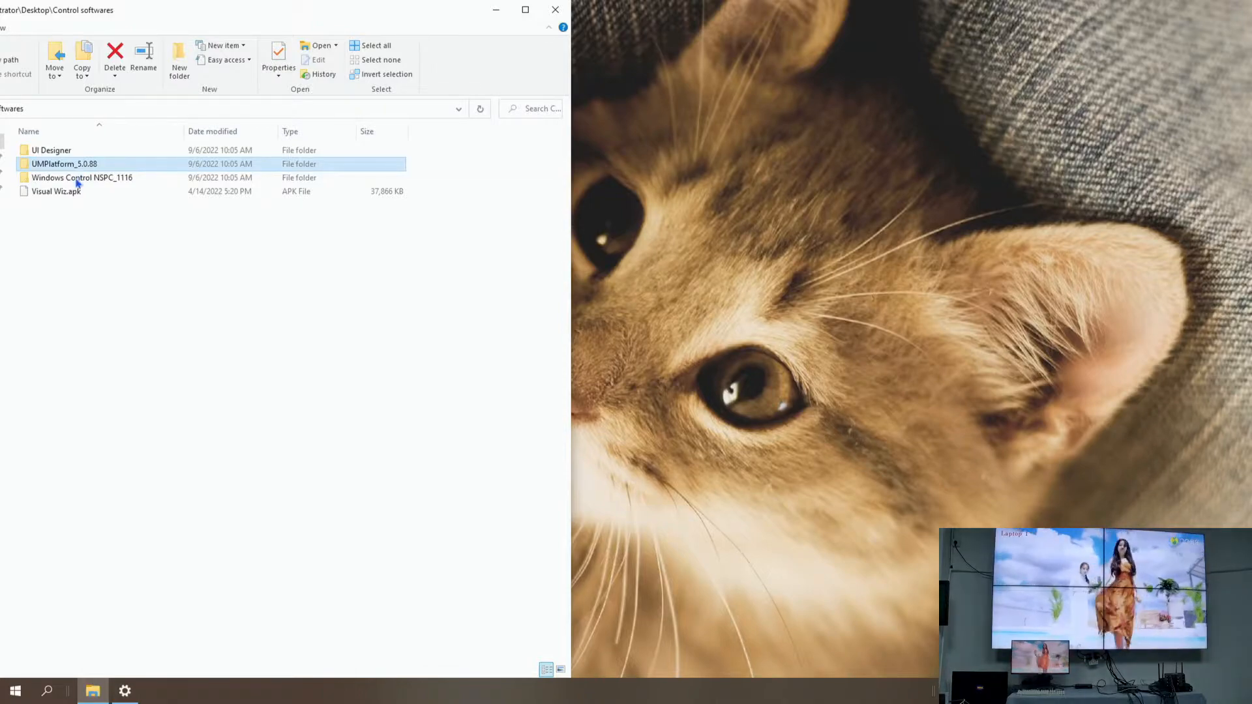
{"action": "left_click", "coordinate": [77, 180]}
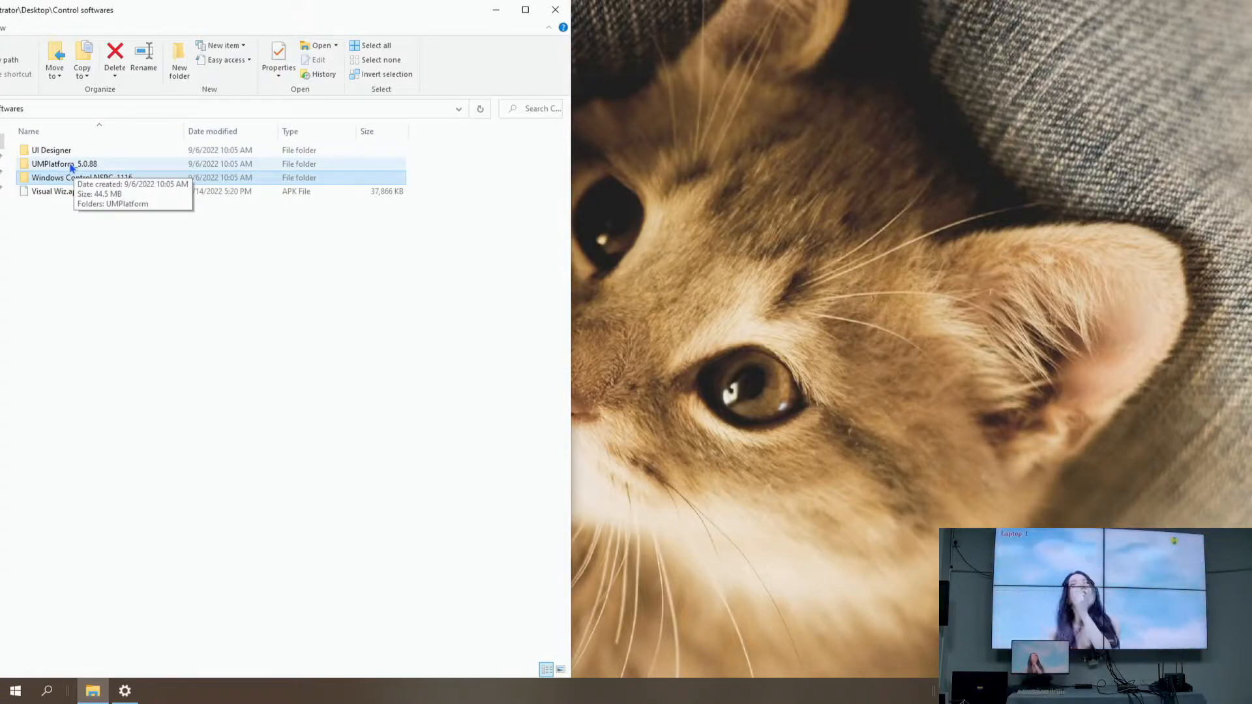
- Launch the UMPlatform application from the UMPlatform_5.0.88 folder and open its scan settings
{"action": "left_click", "coordinate": [72, 167]}
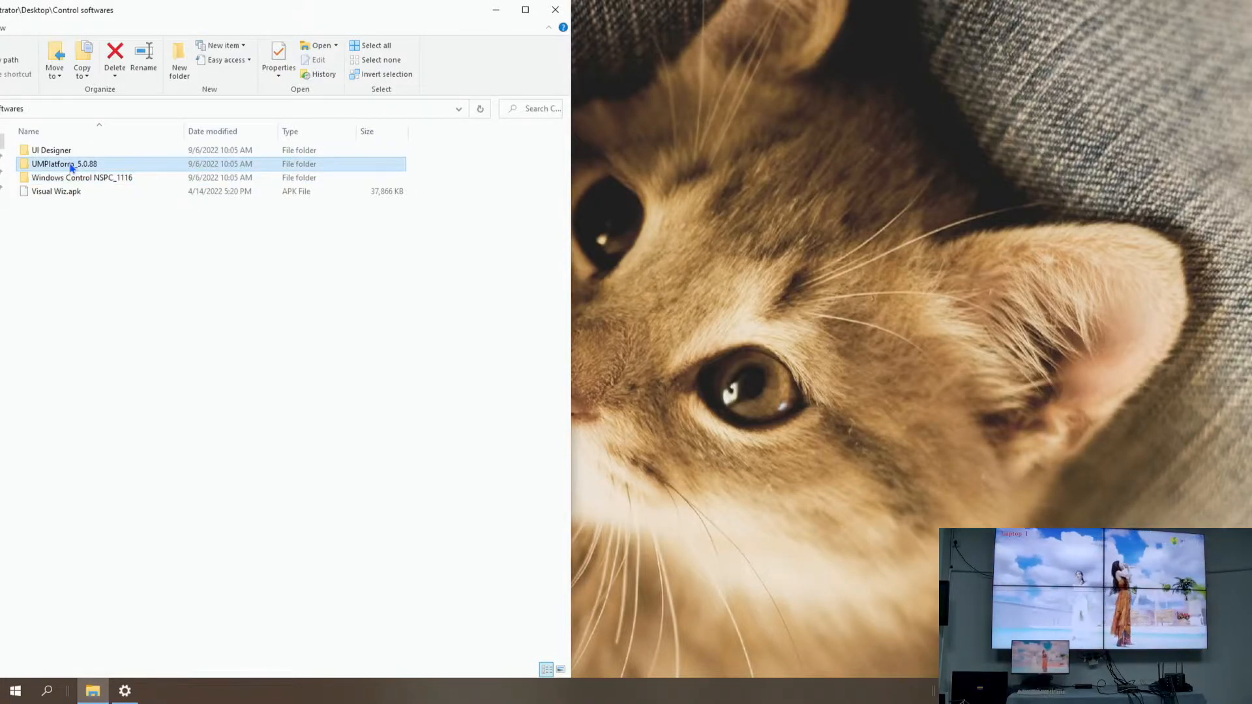
{"action": "double_click", "coordinate": [71, 167]}
{"action": "double_click", "coordinate": [70, 155]}
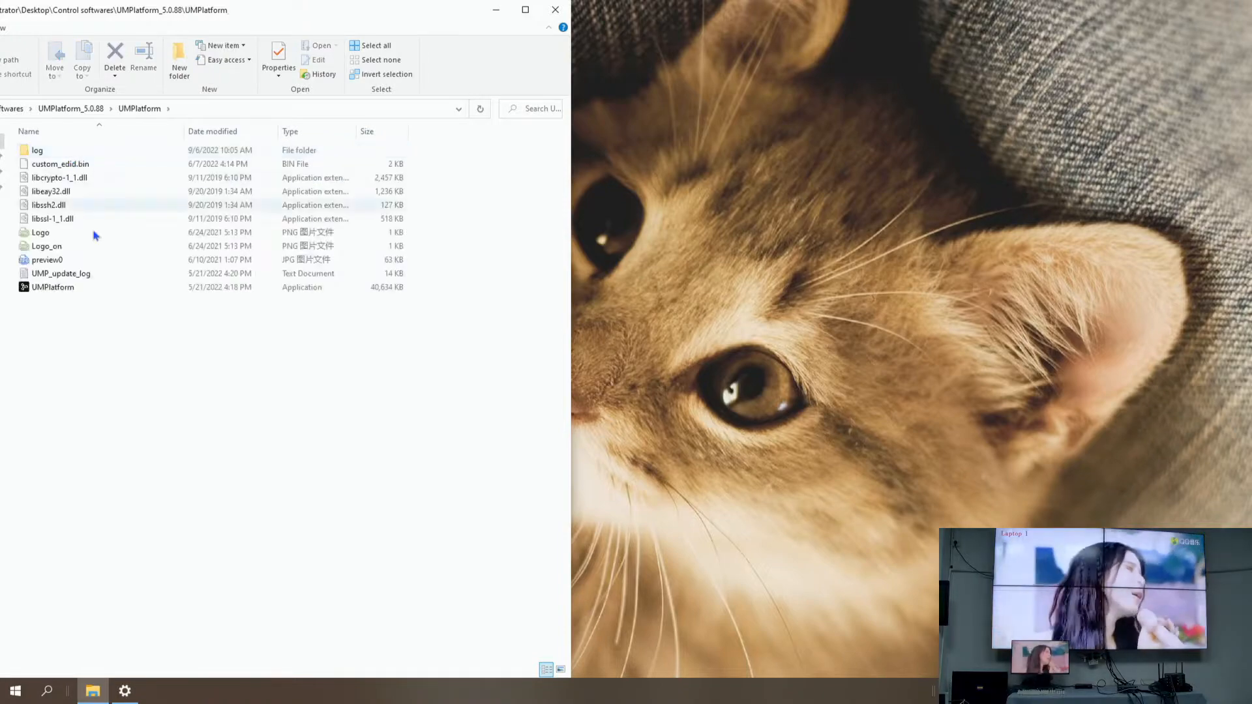
{"action": "left_click", "coordinate": [51, 292]}
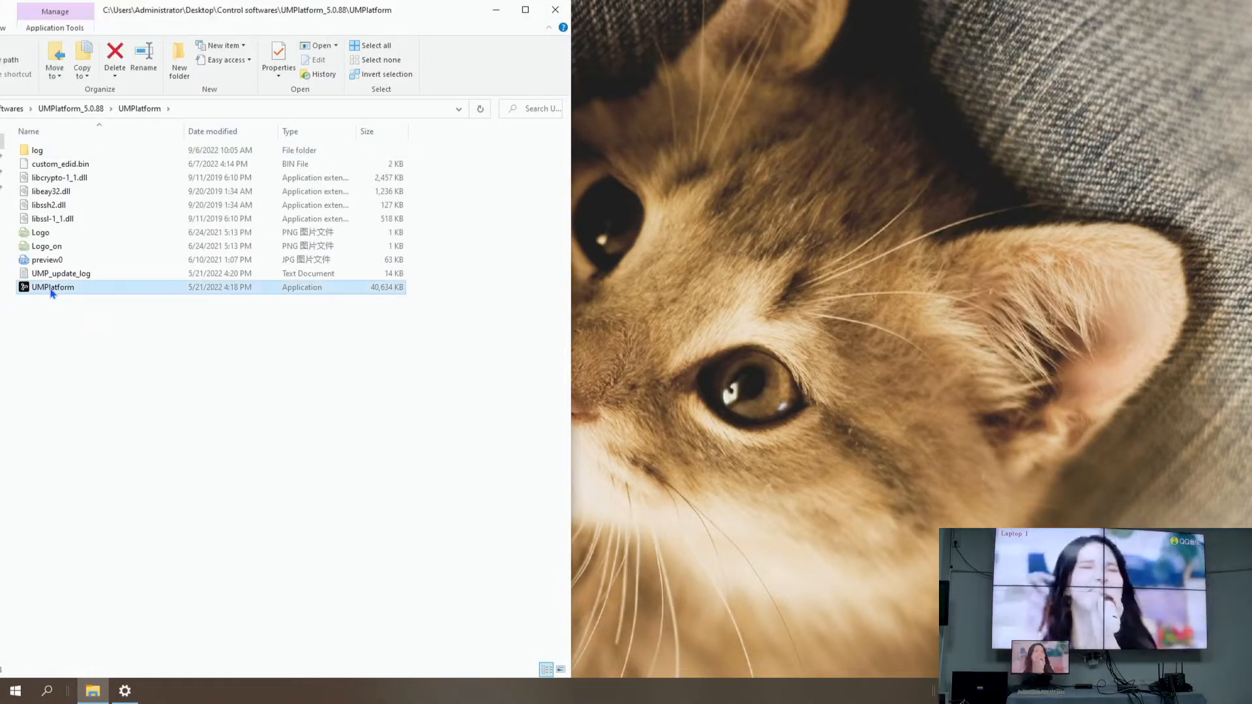
{"action": "double_click", "coordinate": [52, 291]}
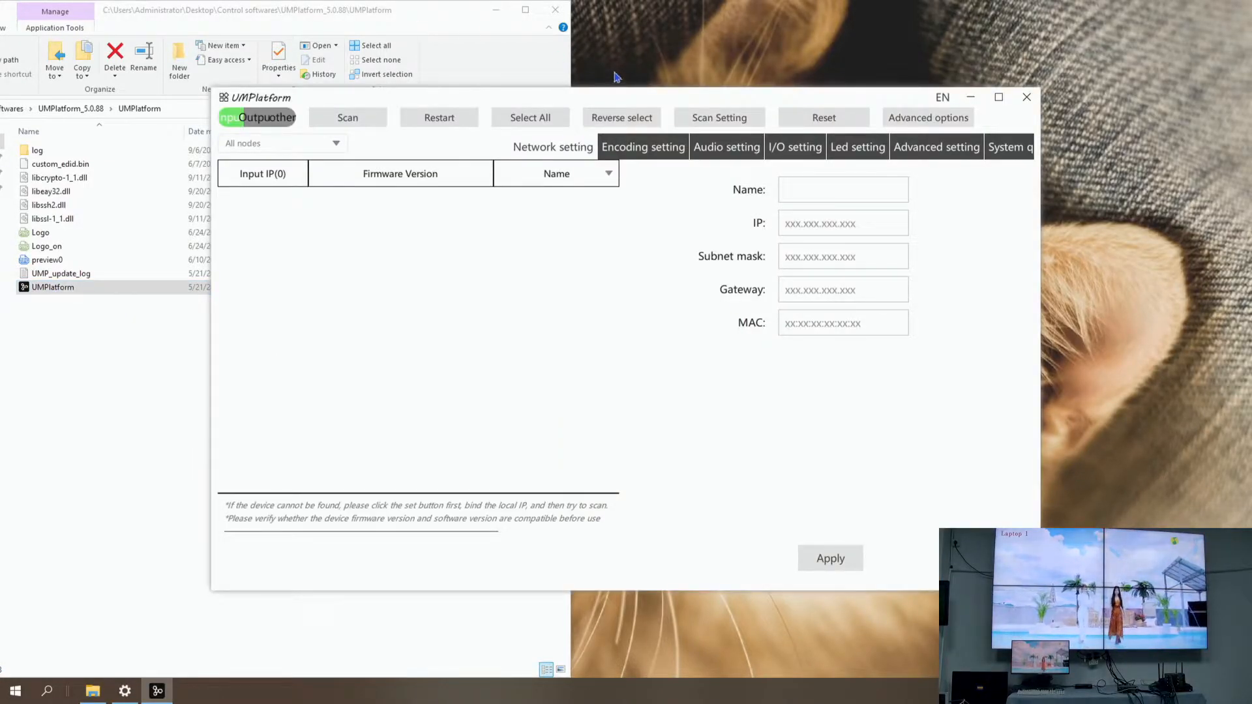
{"action": "left_click", "coordinate": [723, 123]}
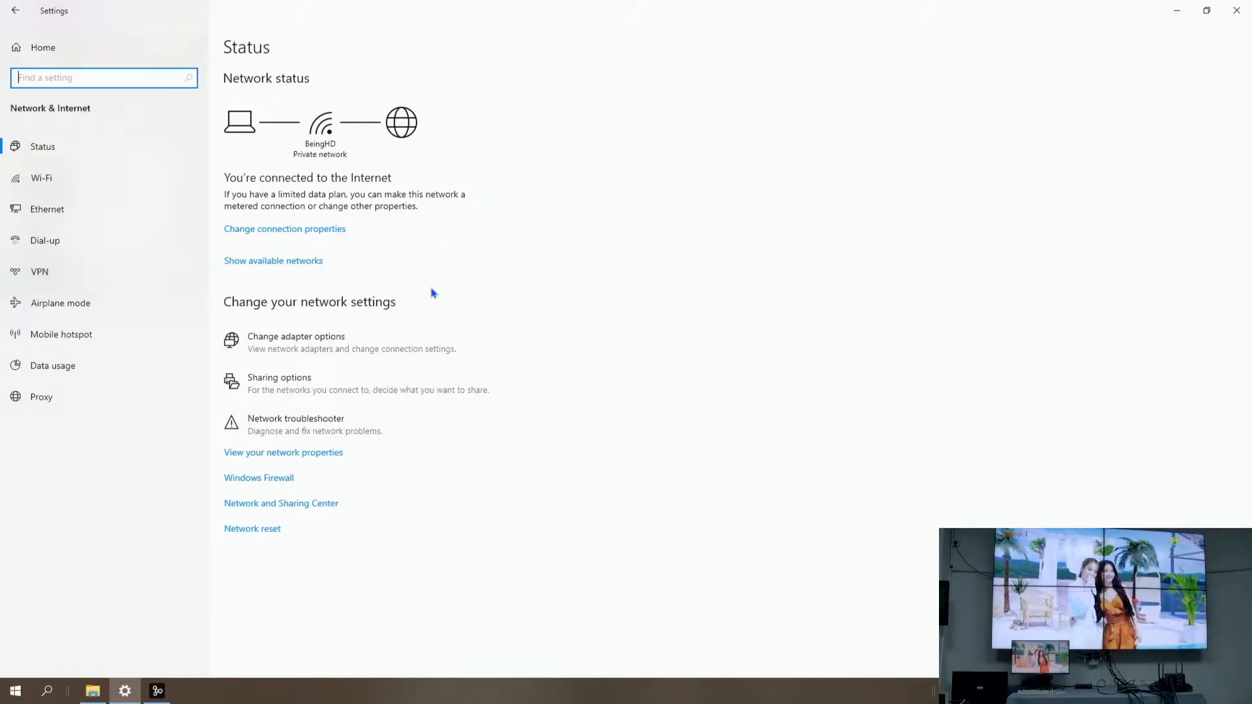
- Check the IPv4 address settings of the wired TP-LINK_2317 adapter in the Windows network connections
{"action": "left_click", "coordinate": [303, 355]}
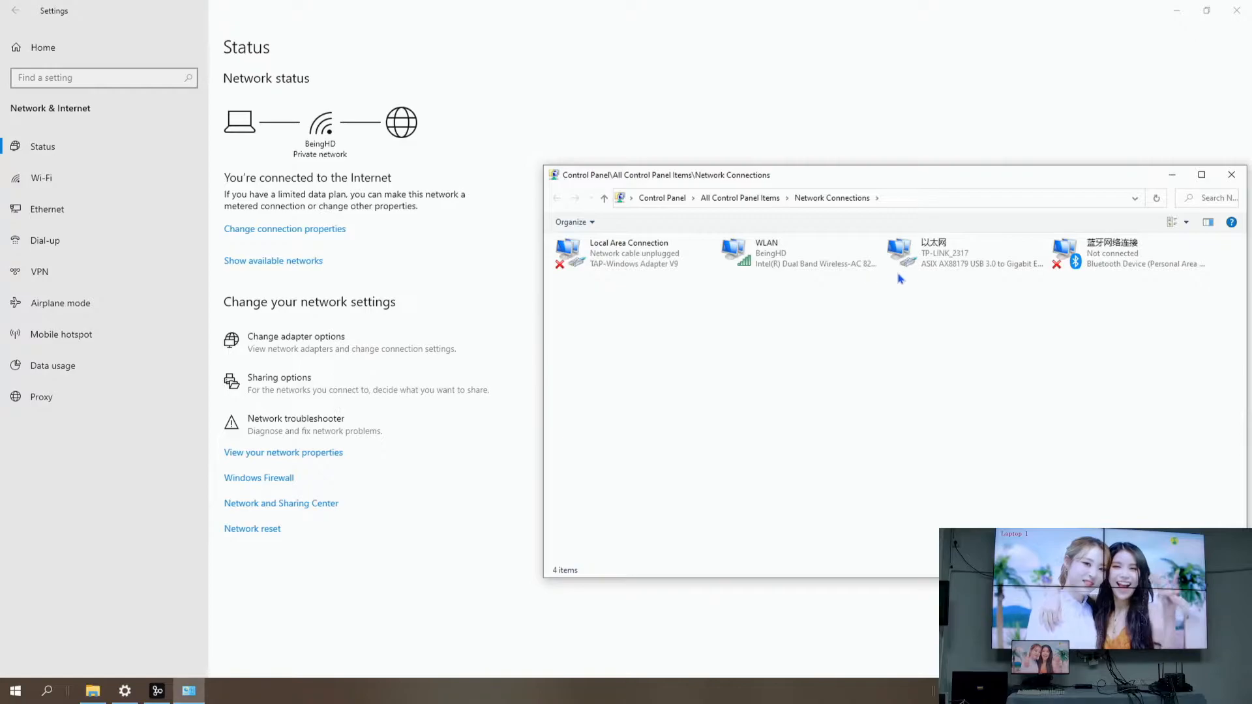
{"action": "right_click", "coordinate": [952, 271]}
{"action": "left_click", "coordinate": [991, 391]}
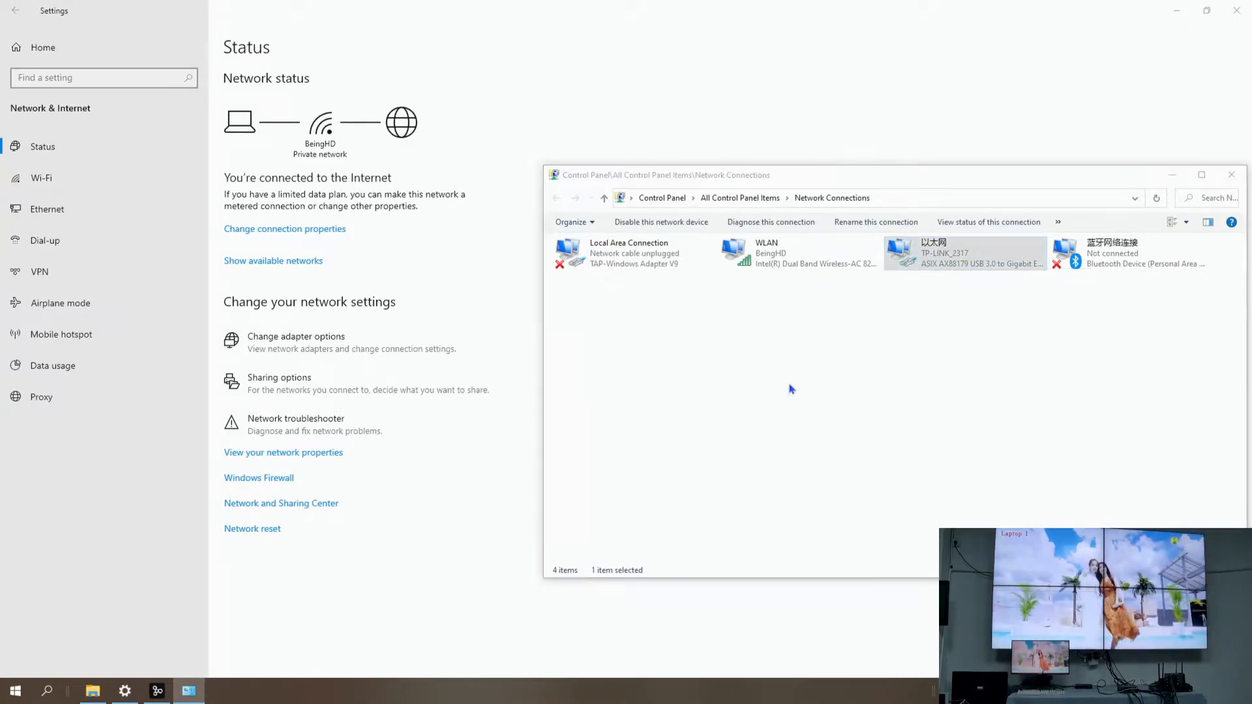
{"action": "double_click", "coordinate": [655, 377]}
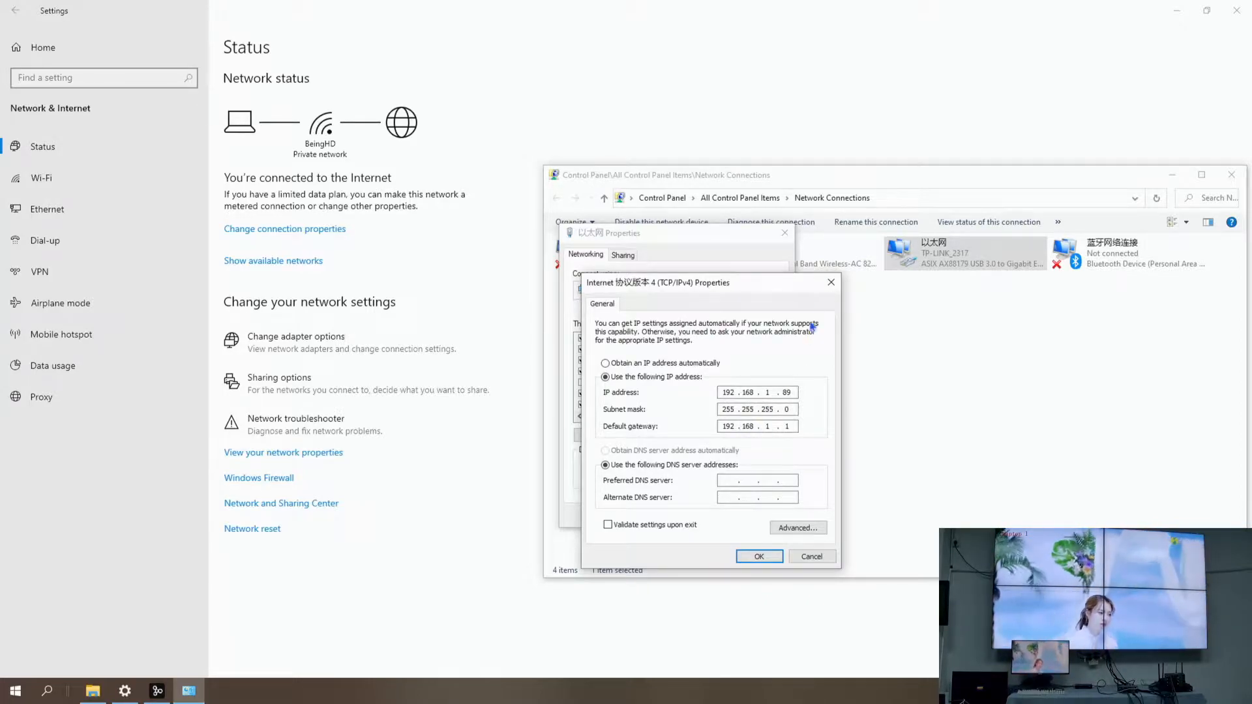
{"action": "left_click", "coordinate": [832, 284]}
{"action": "left_click", "coordinate": [784, 232]}
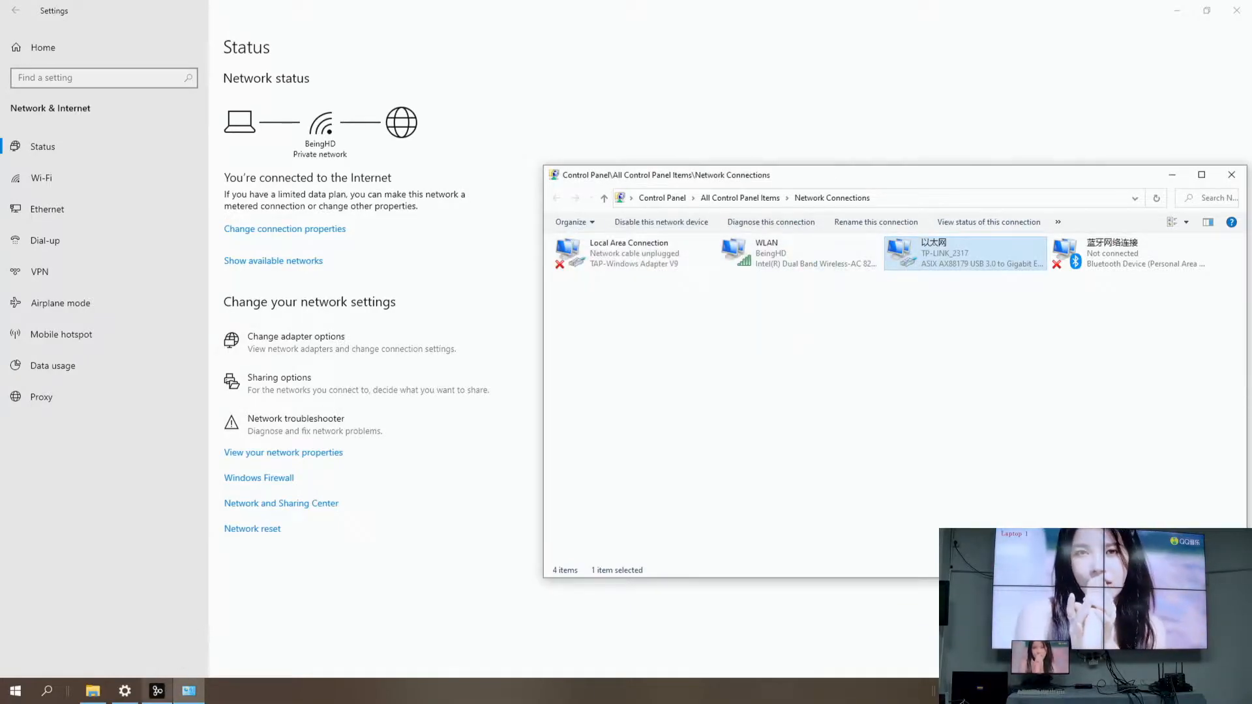
- Return to UMPlatform, maximize it, and bind the local IP 192.168.1.89 to scan for input nodes
{"action": "left_click", "coordinate": [157, 691]}
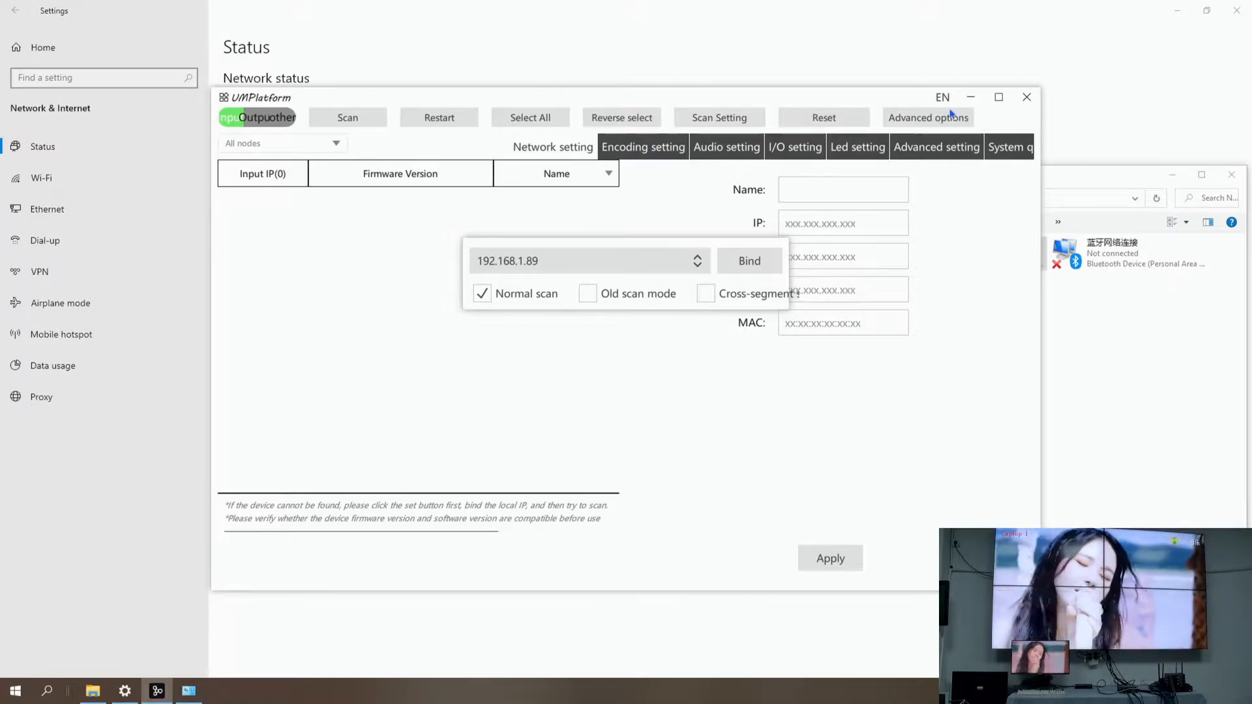
{"action": "left_click", "coordinate": [998, 97]}
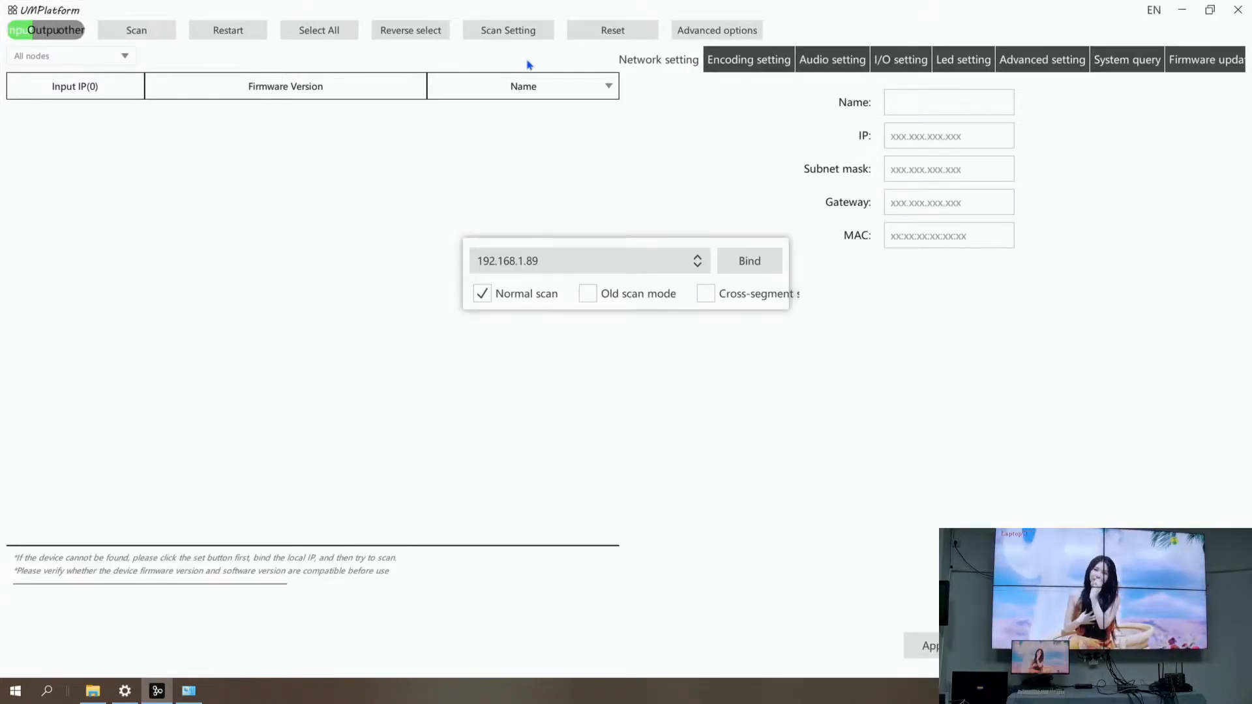
{"action": "left_click", "coordinate": [567, 262]}
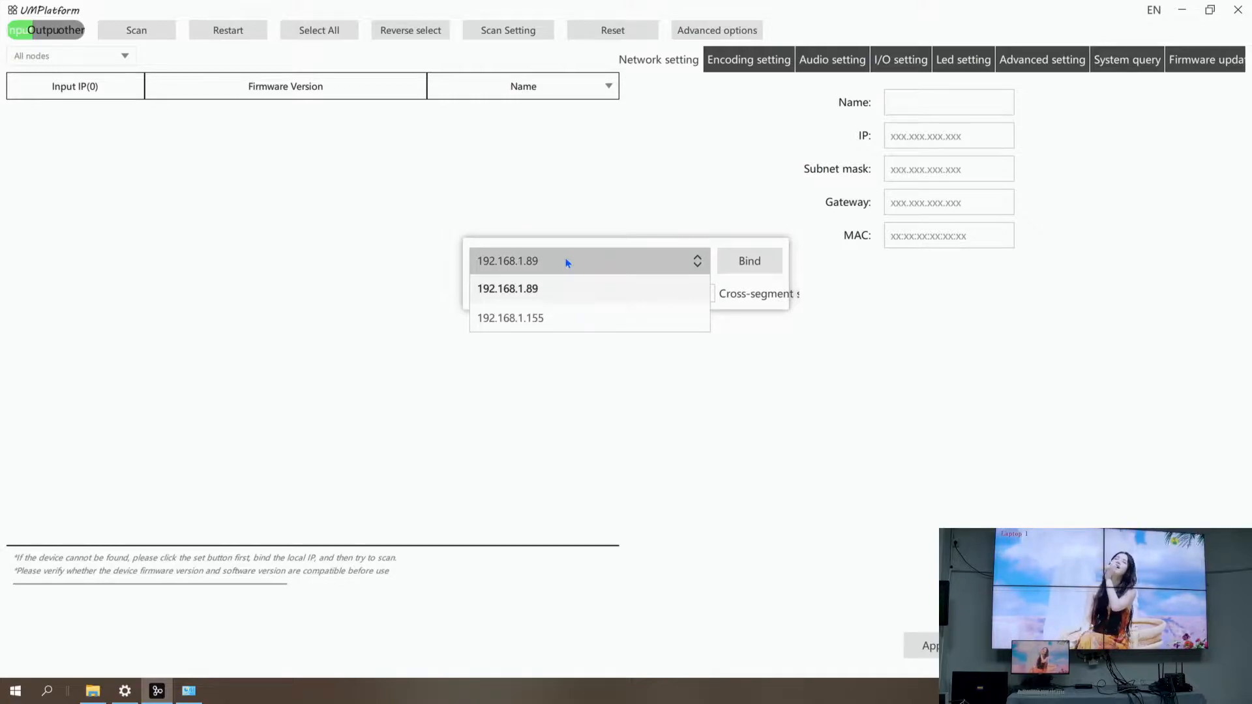
{"action": "left_click", "coordinate": [549, 297]}
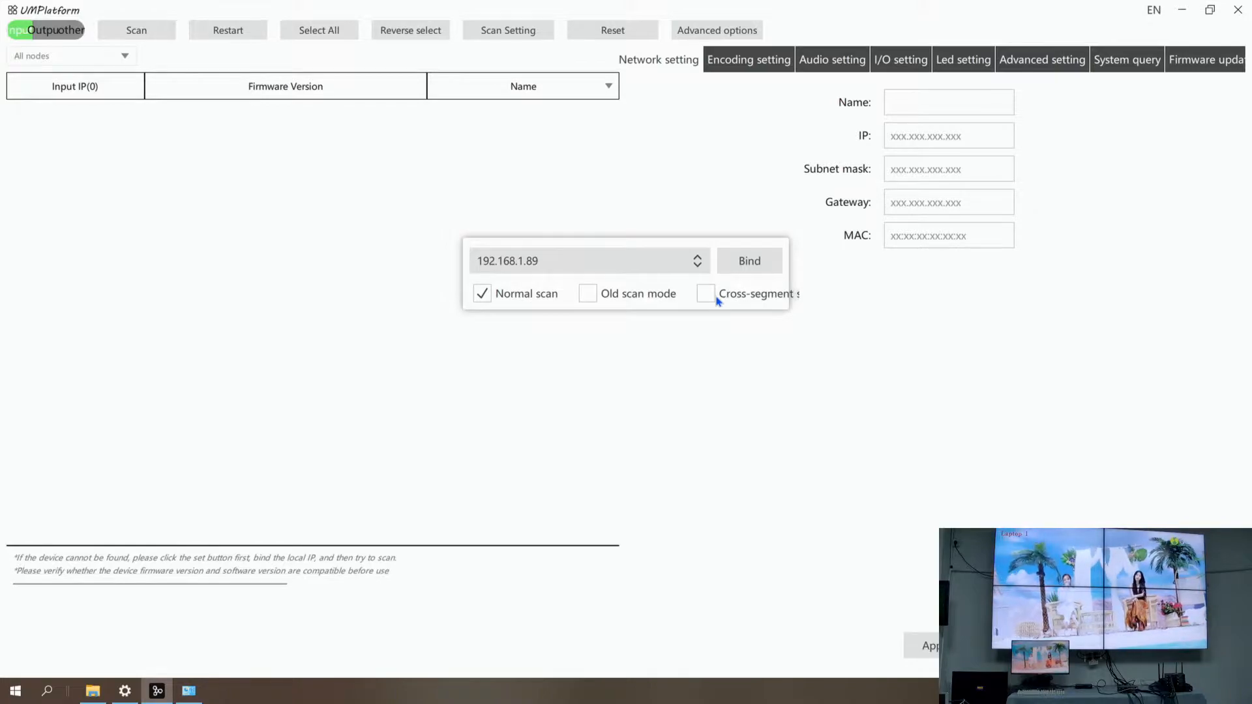
{"action": "left_click", "coordinate": [758, 264]}
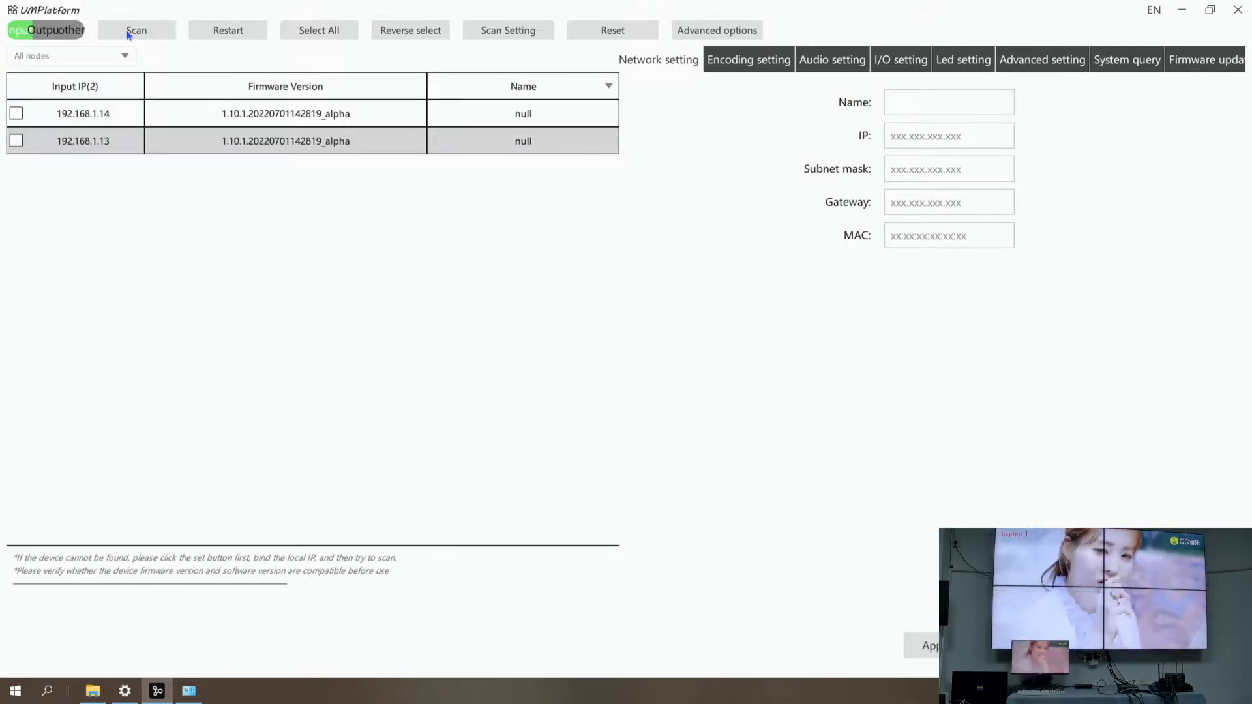
- Review the network settings of the input nodes 192.168.1.14 and 192.168.1.13
{"action": "left_click", "coordinate": [115, 112]}
{"action": "left_click", "coordinate": [111, 138]}
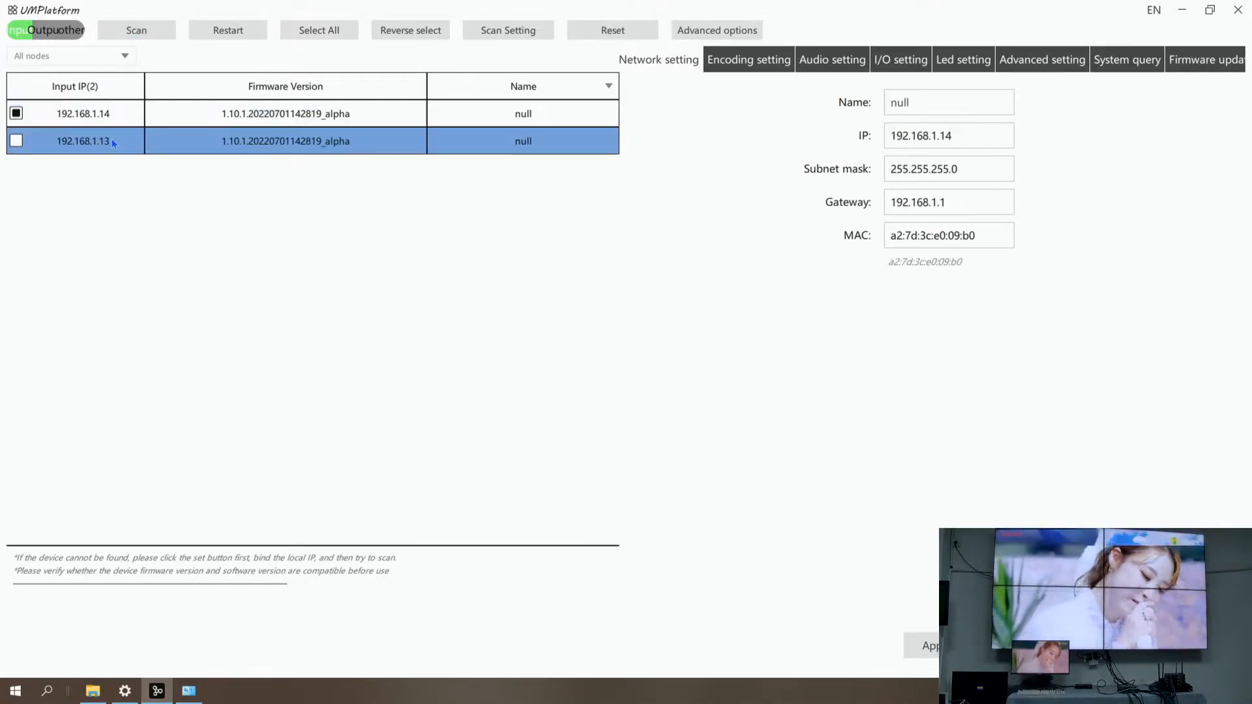
{"action": "left_click", "coordinate": [117, 114]}
{"action": "left_click", "coordinate": [119, 141]}
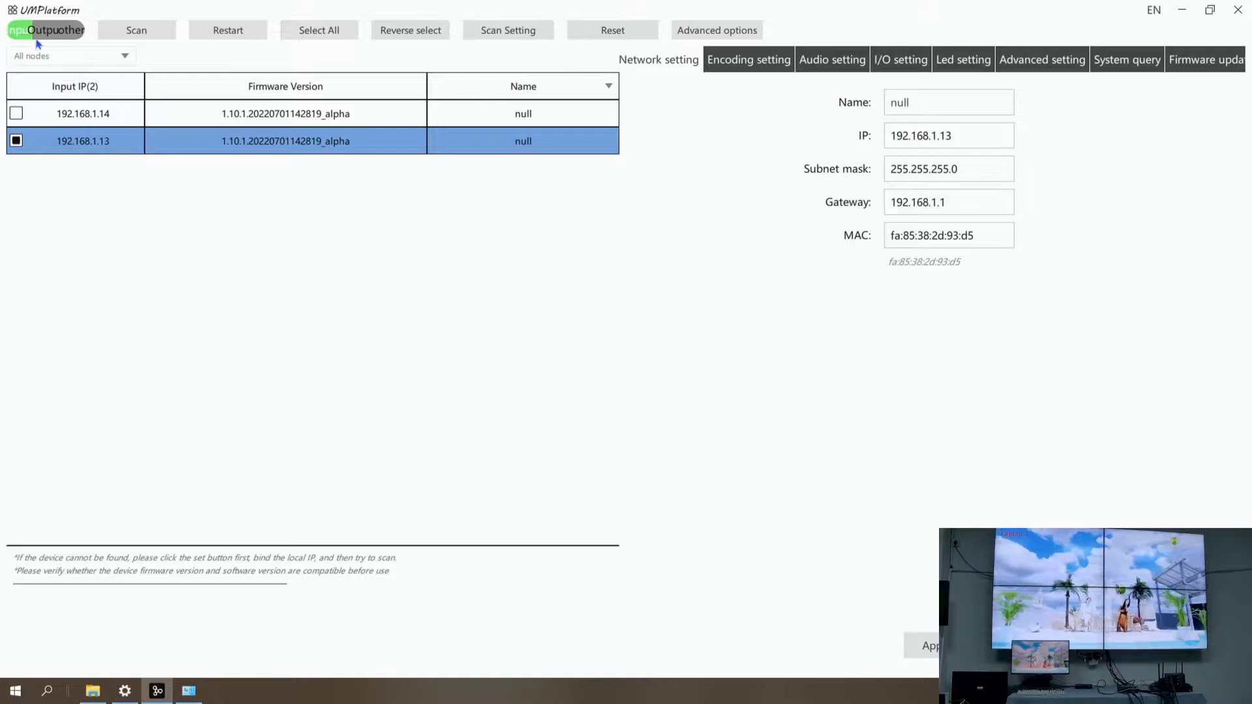
- Scan for output nodes and view the network settings of node 192.168.1.12
{"action": "left_click", "coordinate": [44, 33]}
{"action": "left_click", "coordinate": [150, 35]}
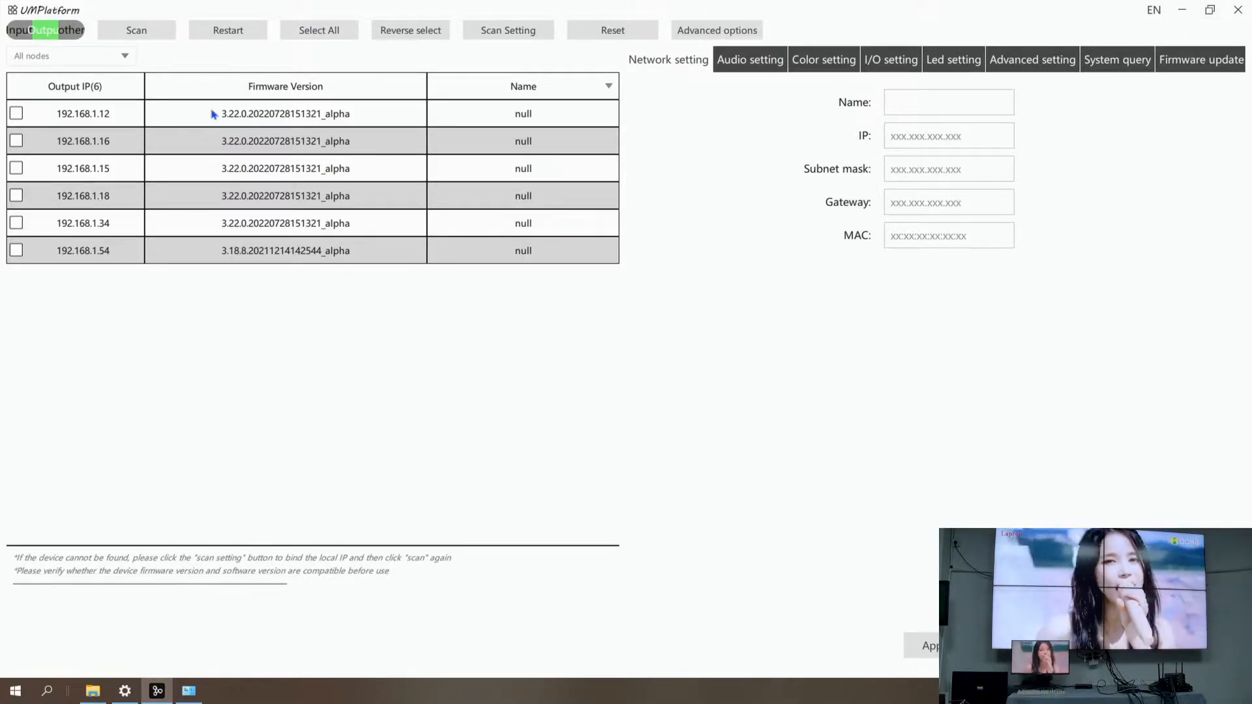
{"action": "left_click", "coordinate": [102, 117]}
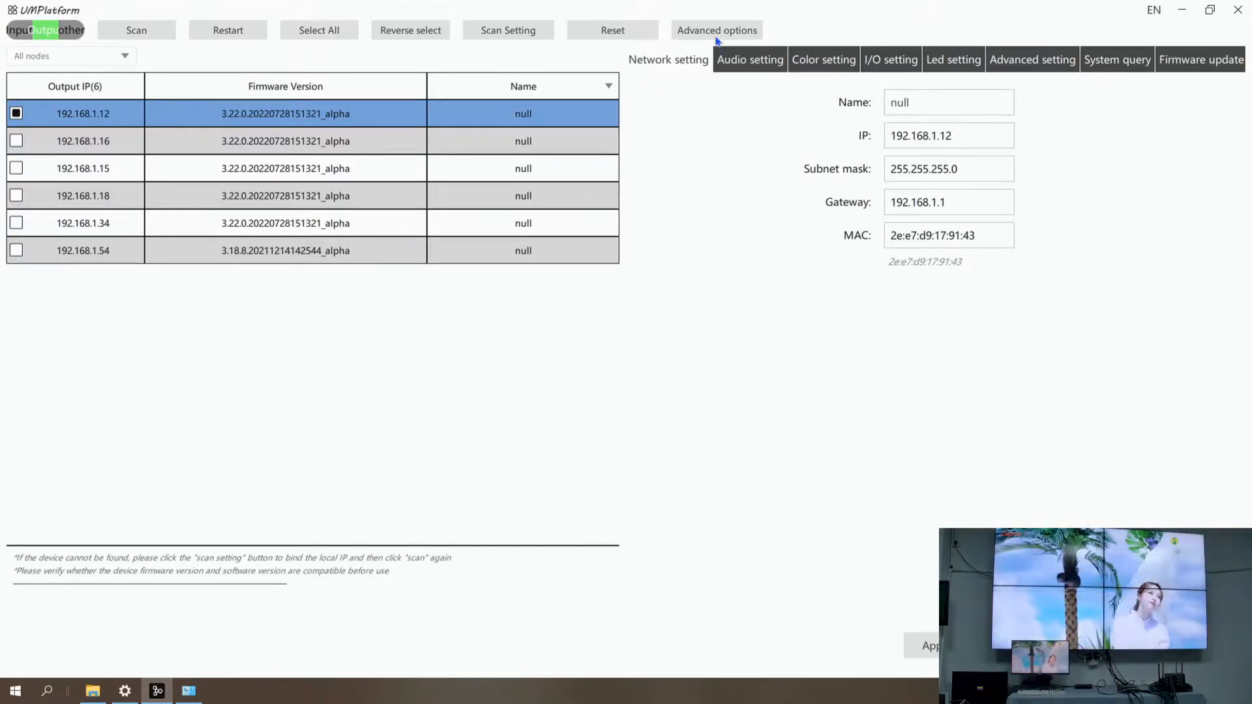
- Query the system information of output node 192.168.1.12 and examine its media.json window command
{"action": "left_click", "coordinate": [1128, 64]}
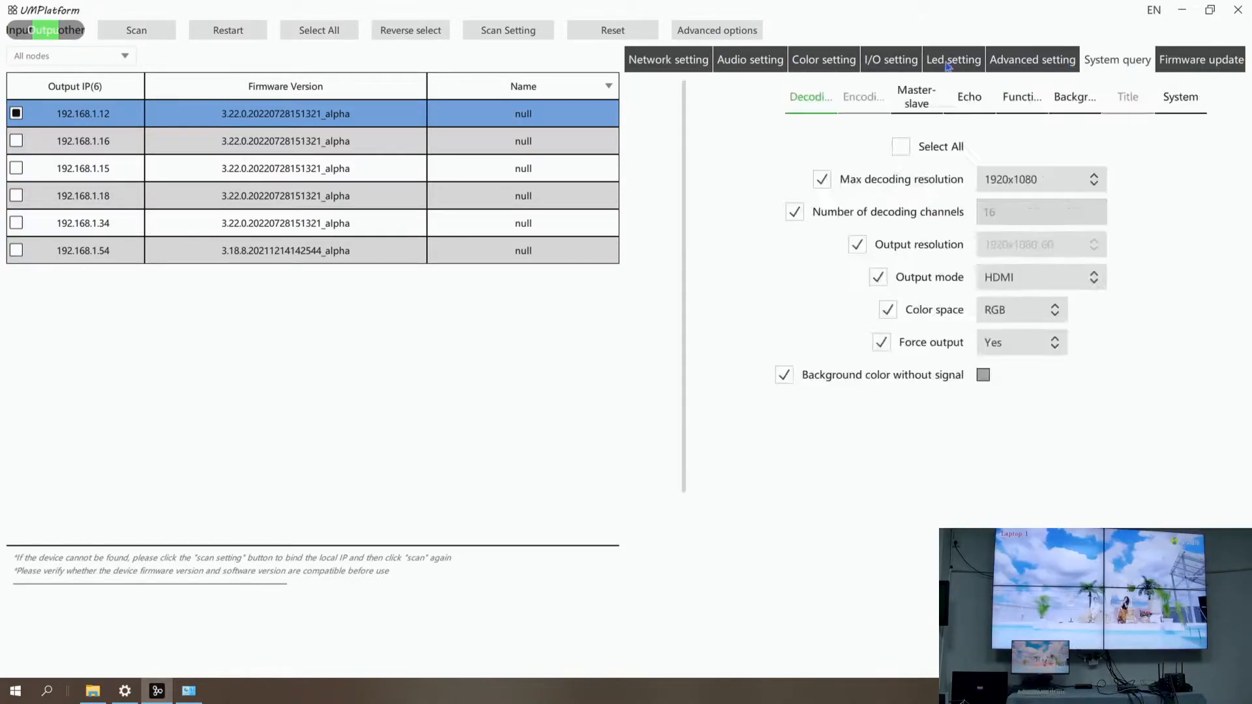
{"action": "left_click", "coordinate": [256, 118]}
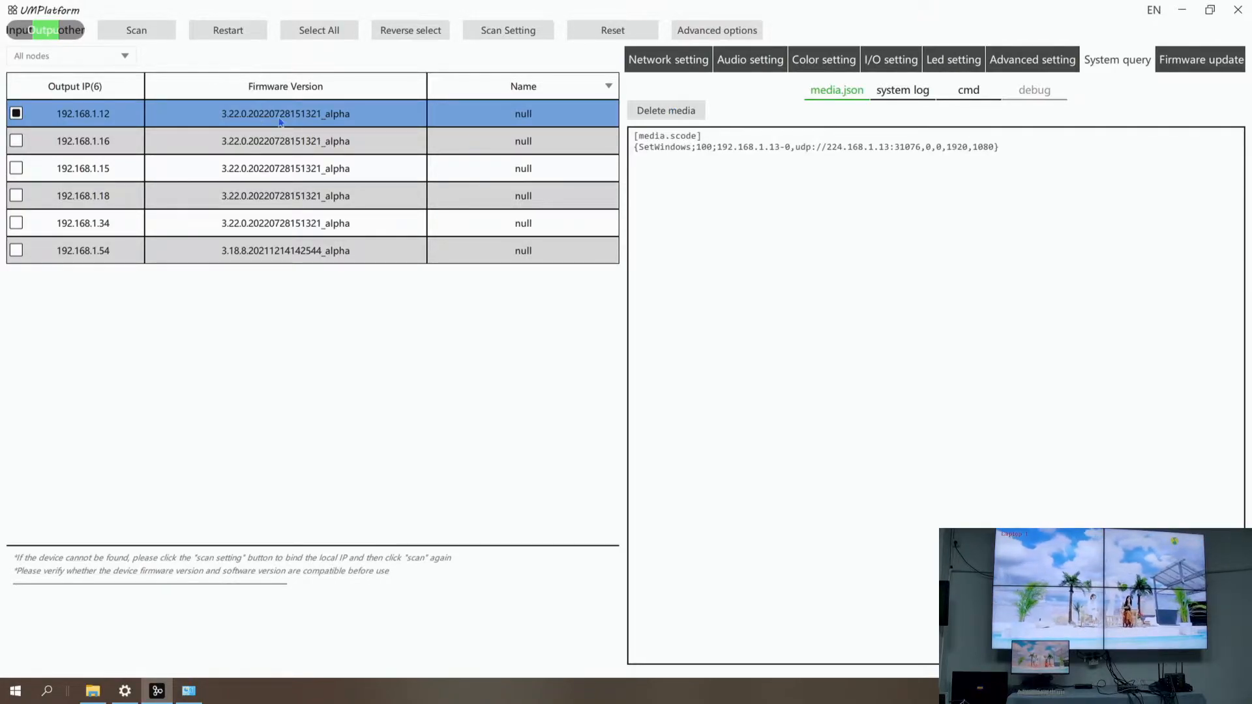
{"action": "left_click_drag", "start_coordinate": [1000, 147], "coordinate": [616, 156]}
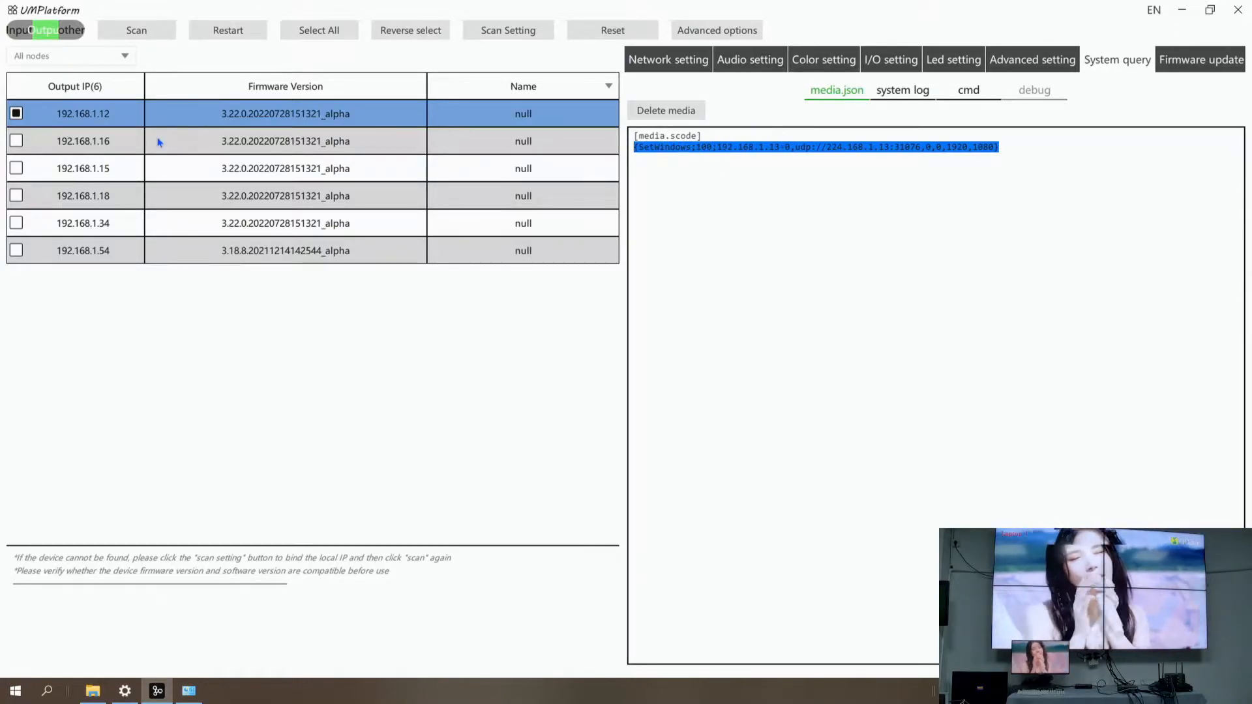
- Compare the media.json contents of the other output nodes, including 192.168.1.16, 192.168.1.15, 192.168.1.18 and 192.168.1.54
{"action": "left_click", "coordinate": [173, 148]}
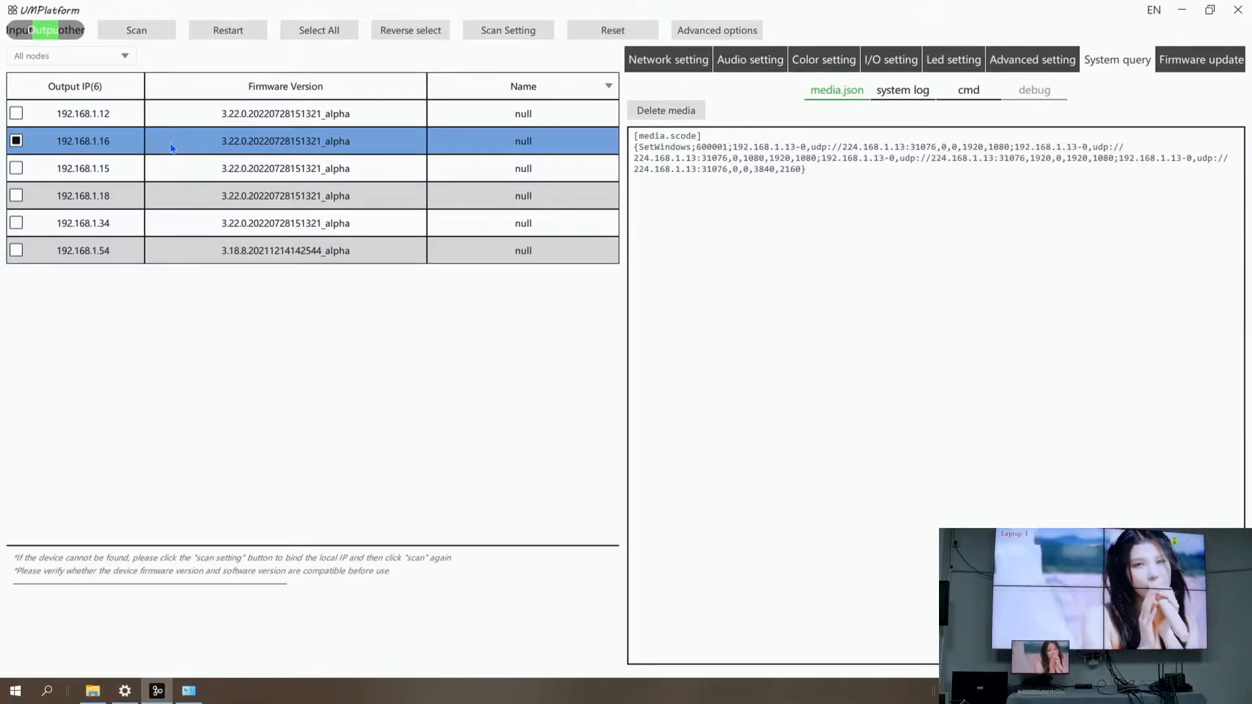
{"action": "left_click", "coordinate": [191, 171]}
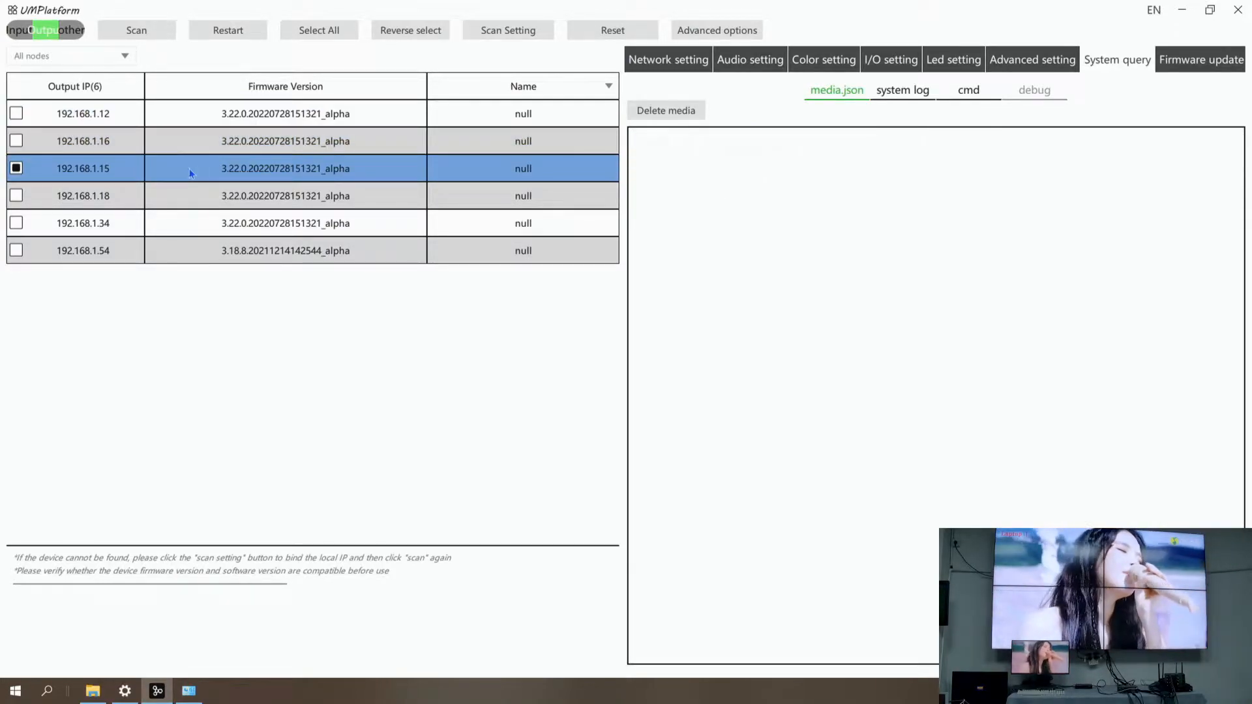
{"action": "left_click", "coordinate": [176, 124]}
{"action": "left_click", "coordinate": [124, 149]}
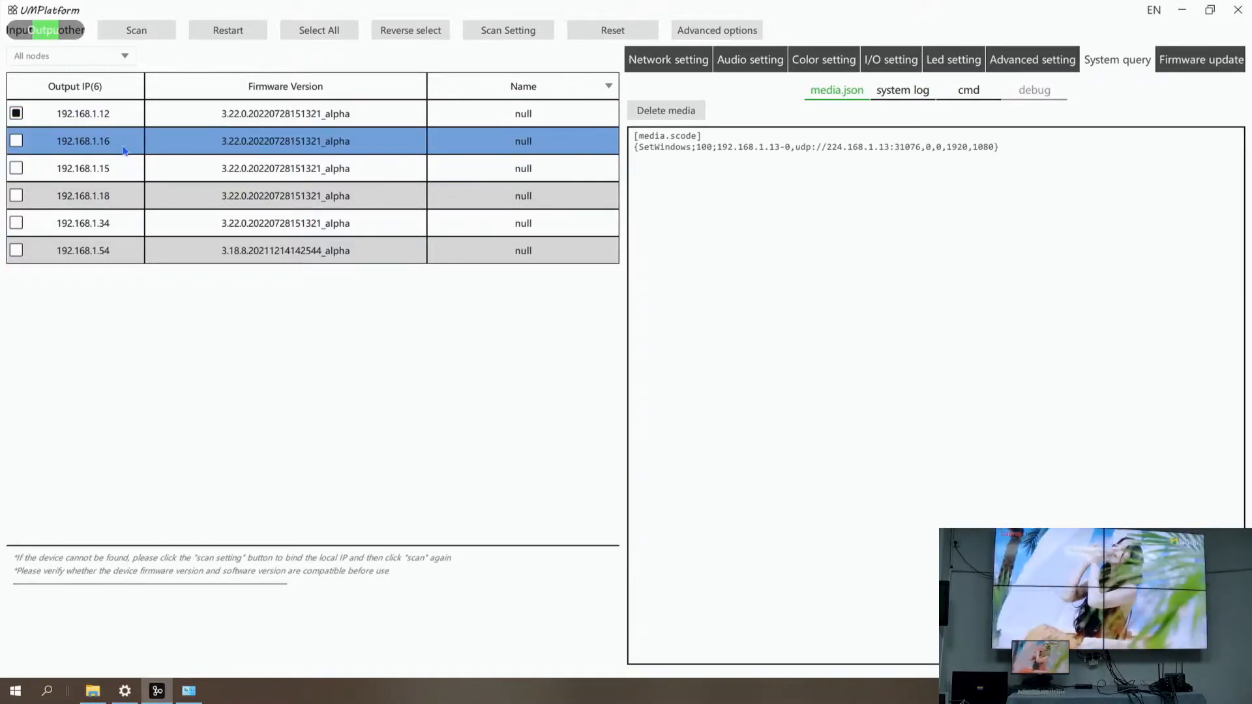
{"action": "left_click", "coordinate": [121, 172]}
{"action": "left_click", "coordinate": [123, 204]}
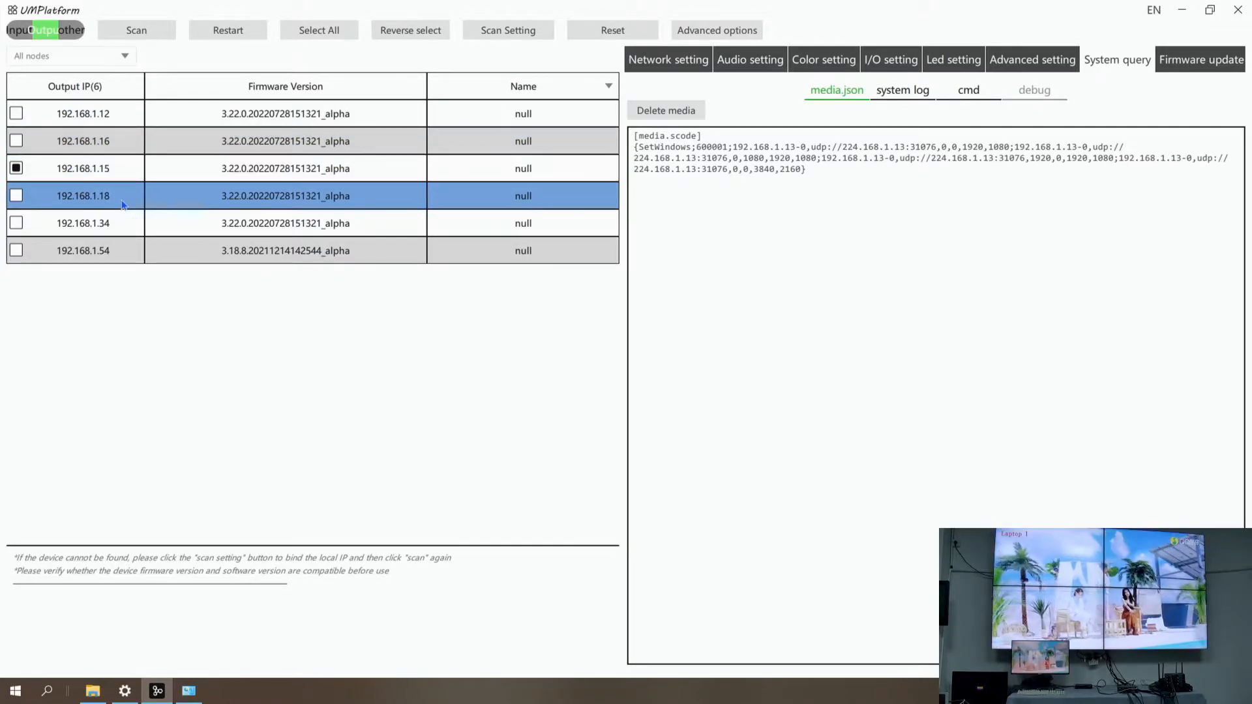
{"action": "left_click", "coordinate": [121, 258]}
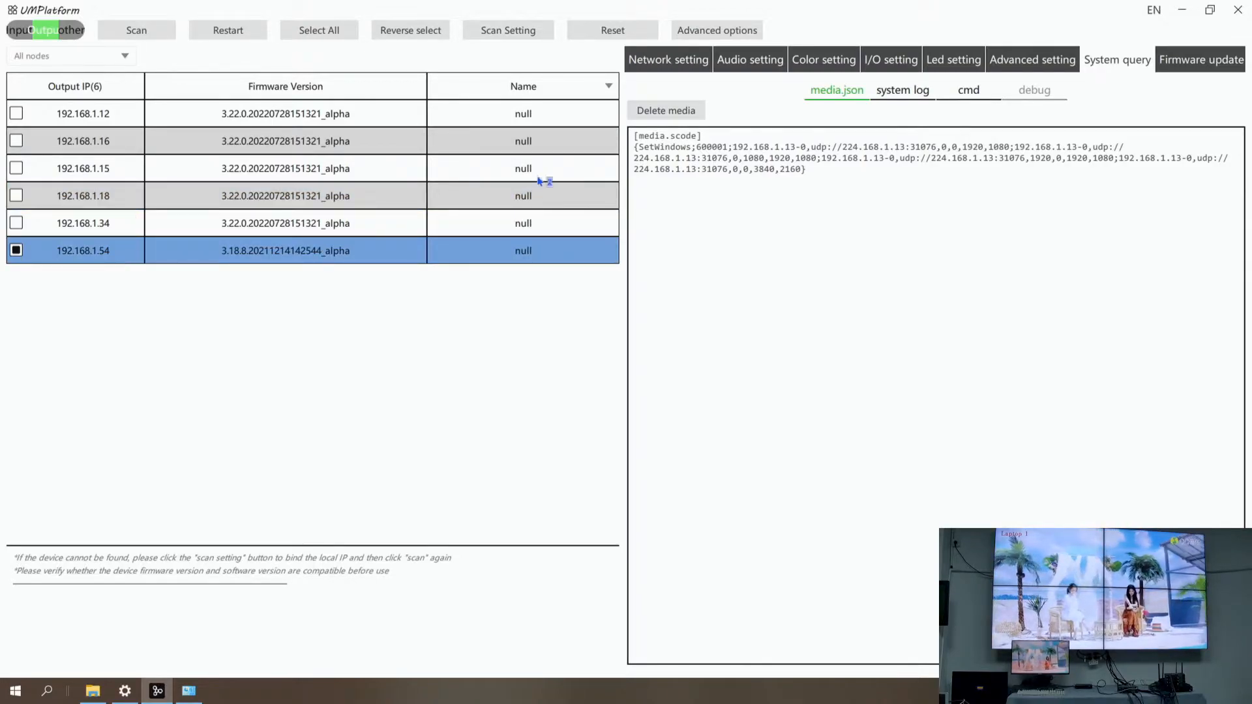
{"action": "left_click_drag", "start_coordinate": [811, 170], "coordinate": [594, 147]}
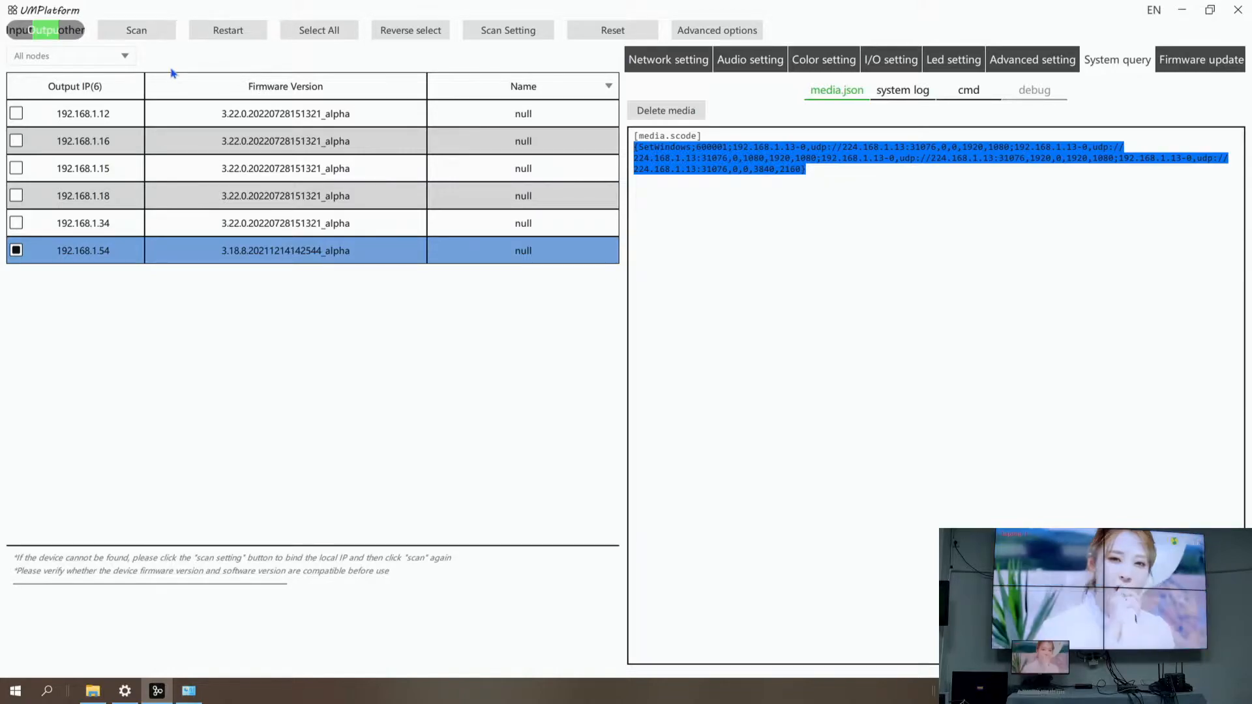
- Minimize UMPlatform and return to the Control softwares folder in File Explorer
{"action": "left_click", "coordinate": [1181, 10]}
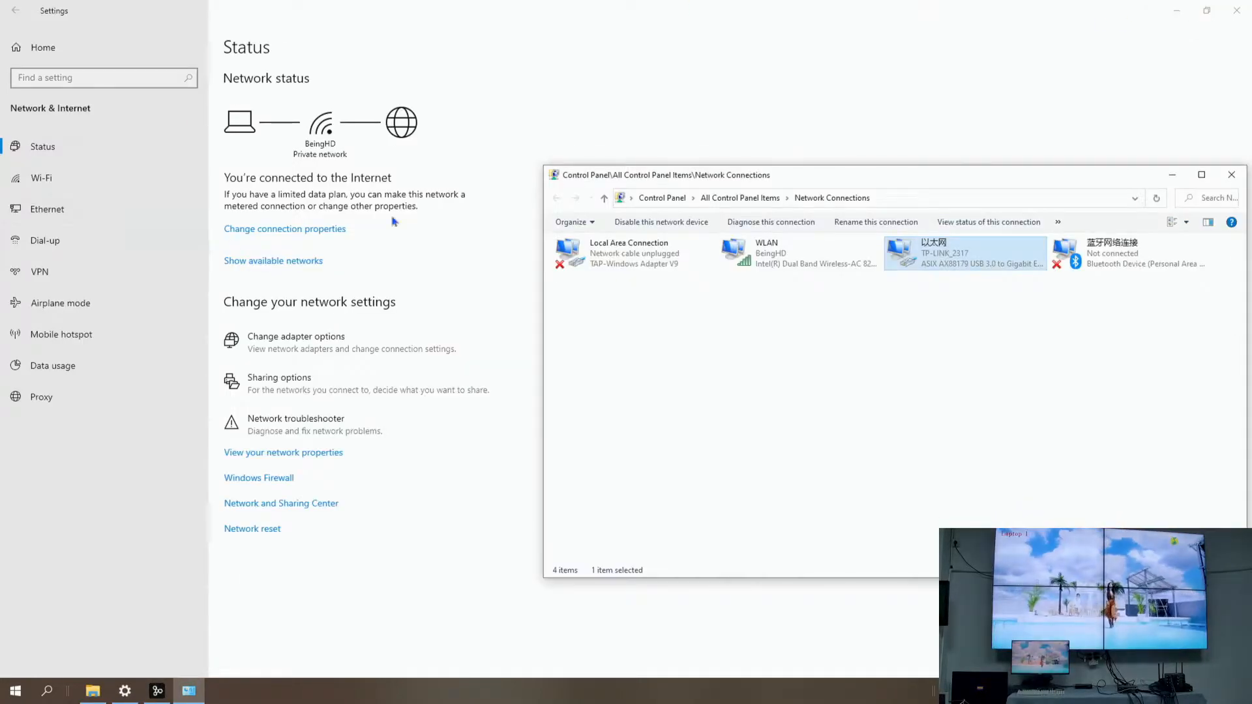
{"action": "left_click", "coordinate": [93, 691]}
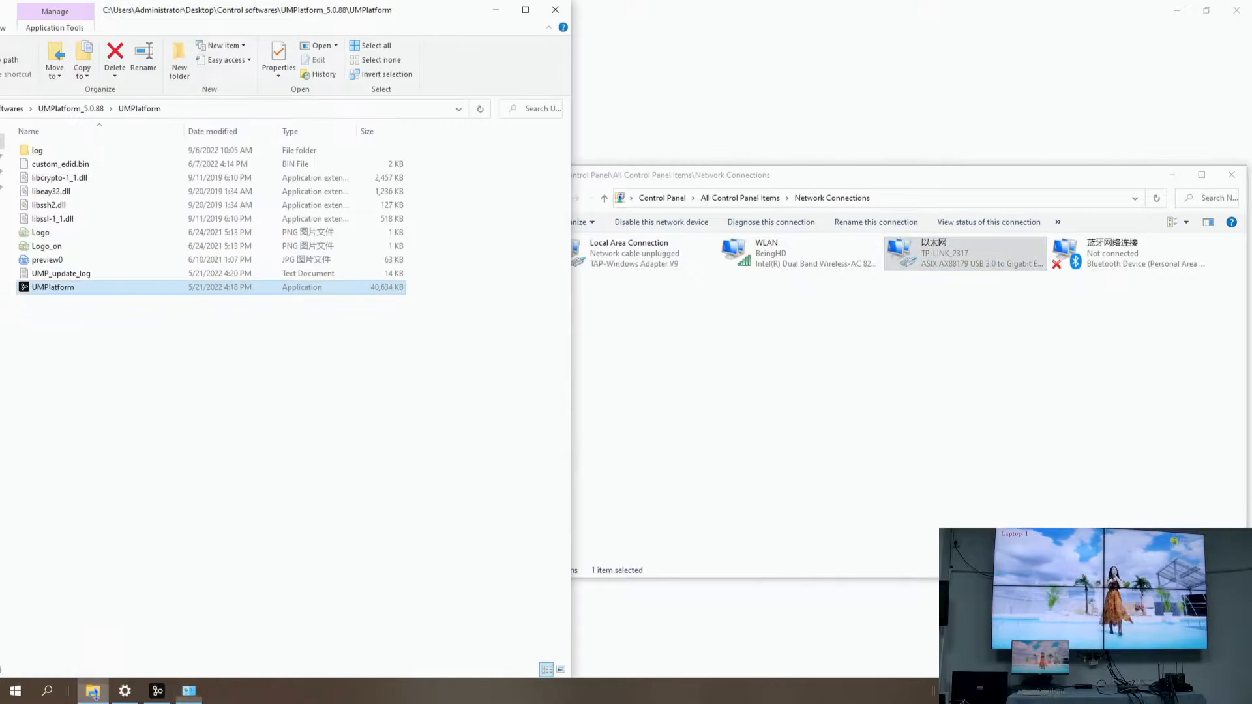
{"action": "left_click", "coordinate": [14, 109]}
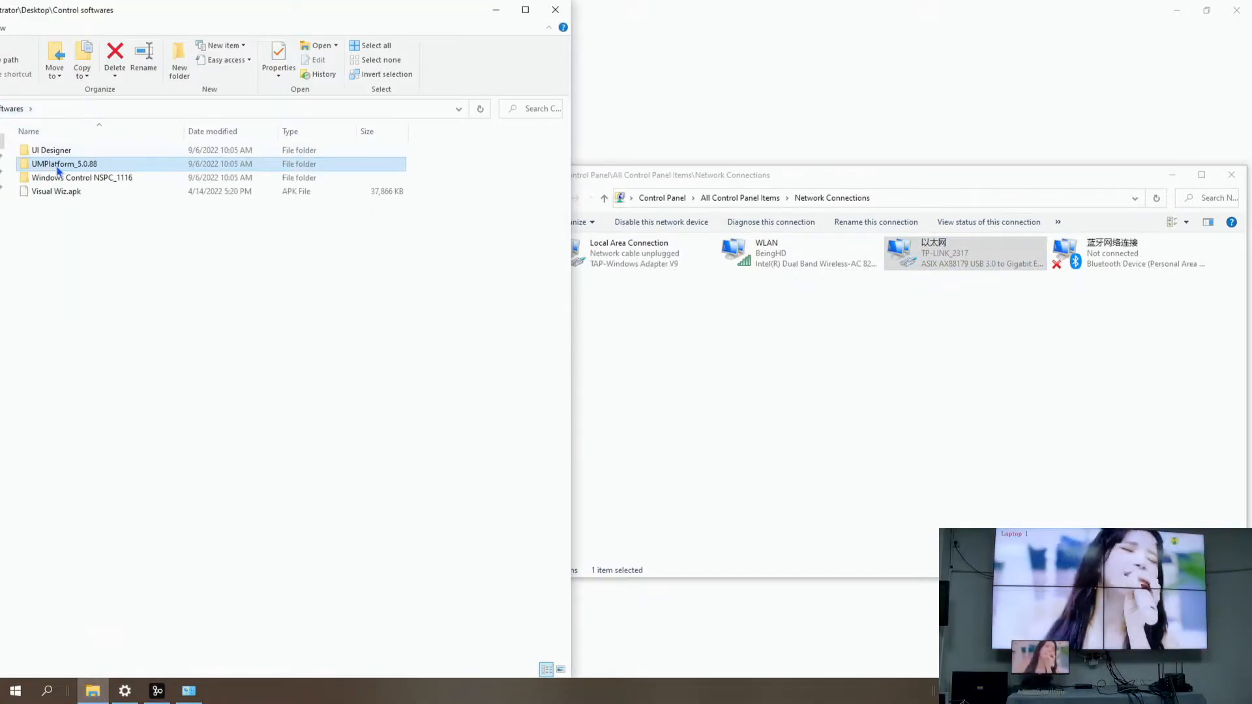
- Launch NSPCDesigner from the UI Designer folder and bind it to IP 192.168.1.89
{"action": "double_click", "coordinate": [59, 151]}
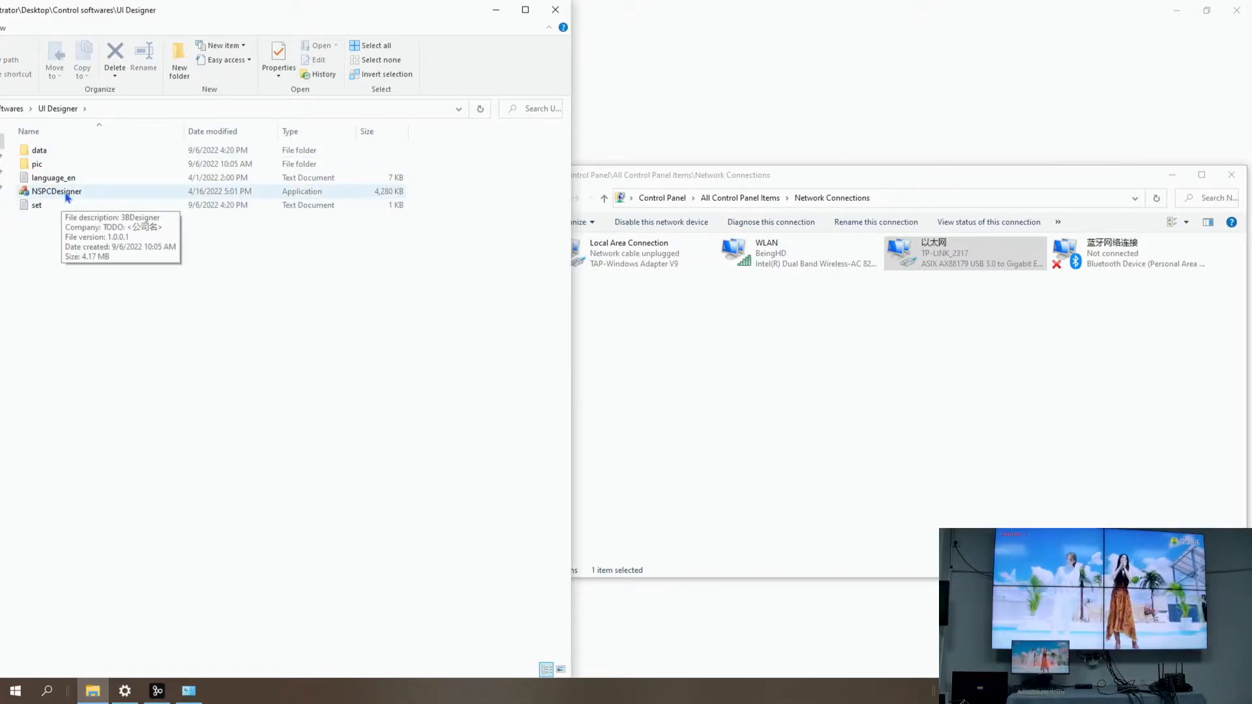
{"action": "double_click", "coordinate": [52, 194]}
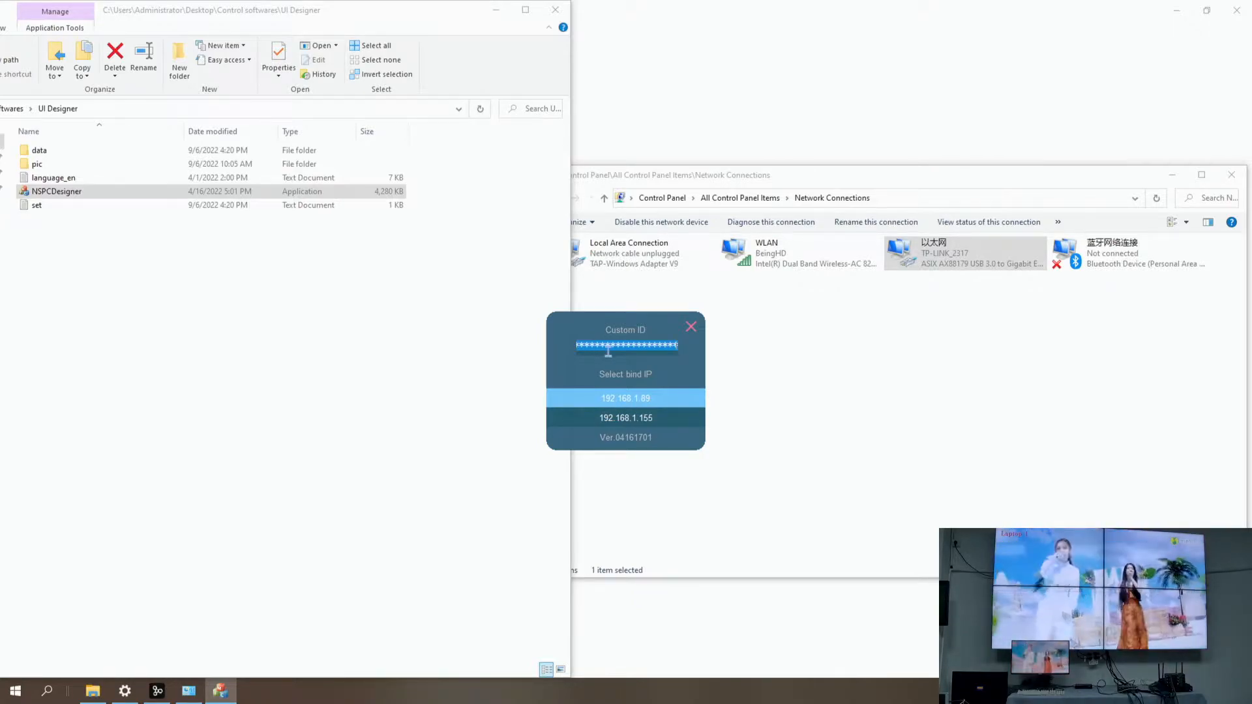
{"action": "left_click", "coordinate": [622, 403]}
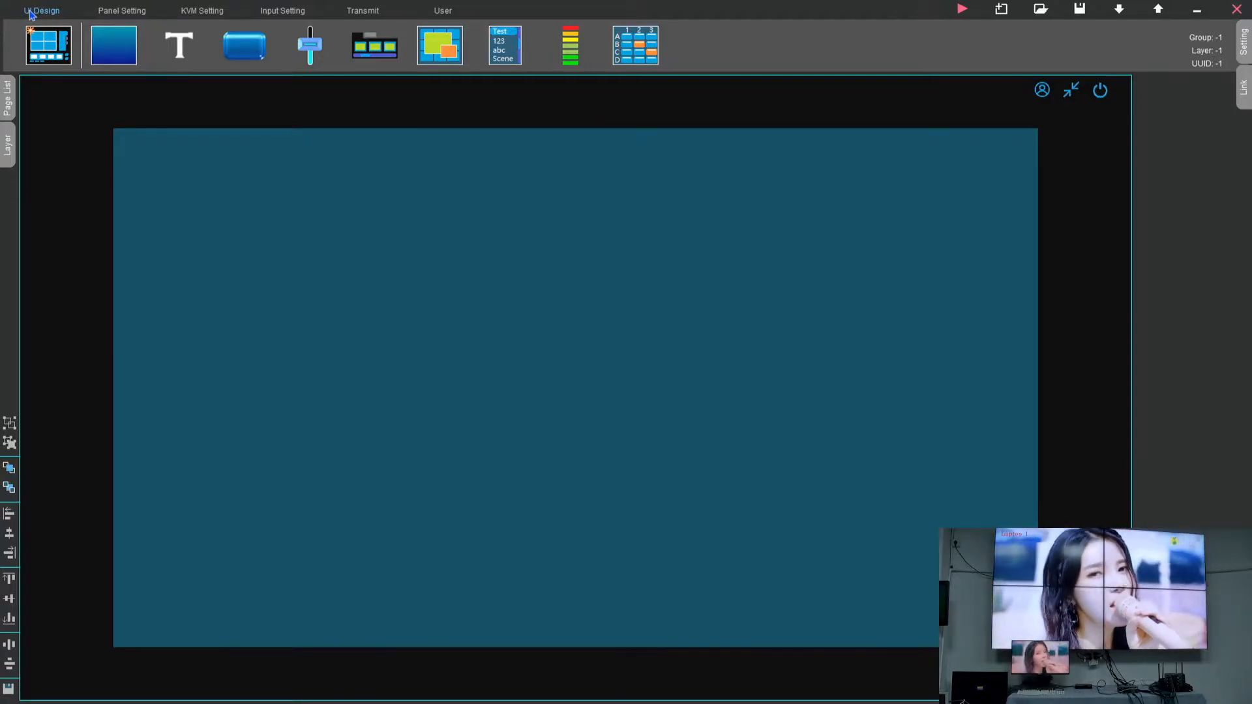
- Delete the existing Office Video Wall page from the page list, keeping only the Global Page
{"action": "left_click", "coordinate": [8, 98]}
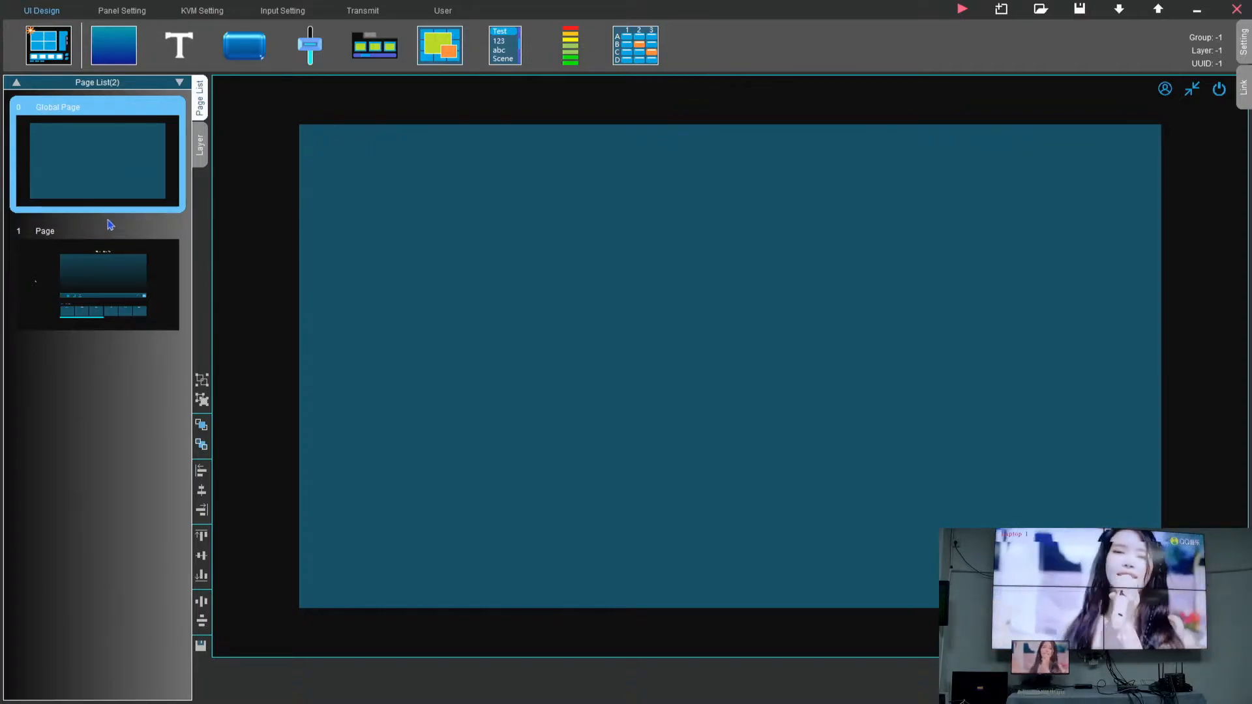
{"action": "left_click", "coordinate": [108, 173]}
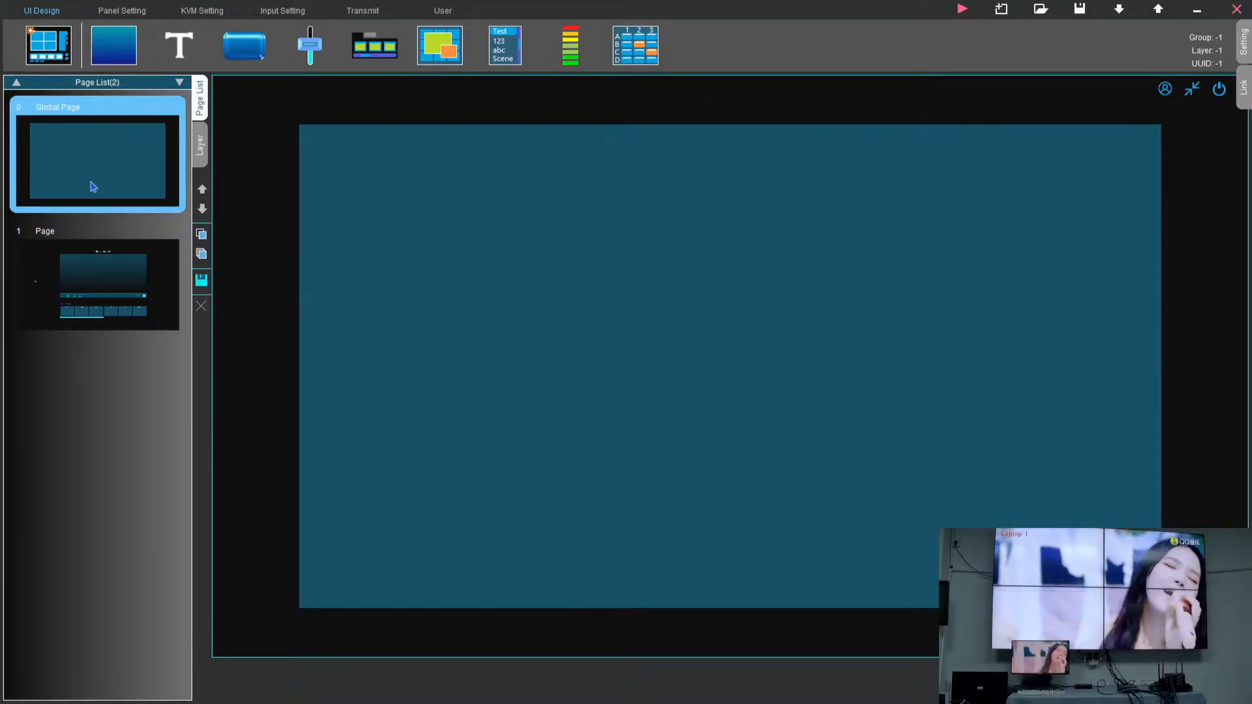
{"action": "left_click", "coordinate": [97, 306]}
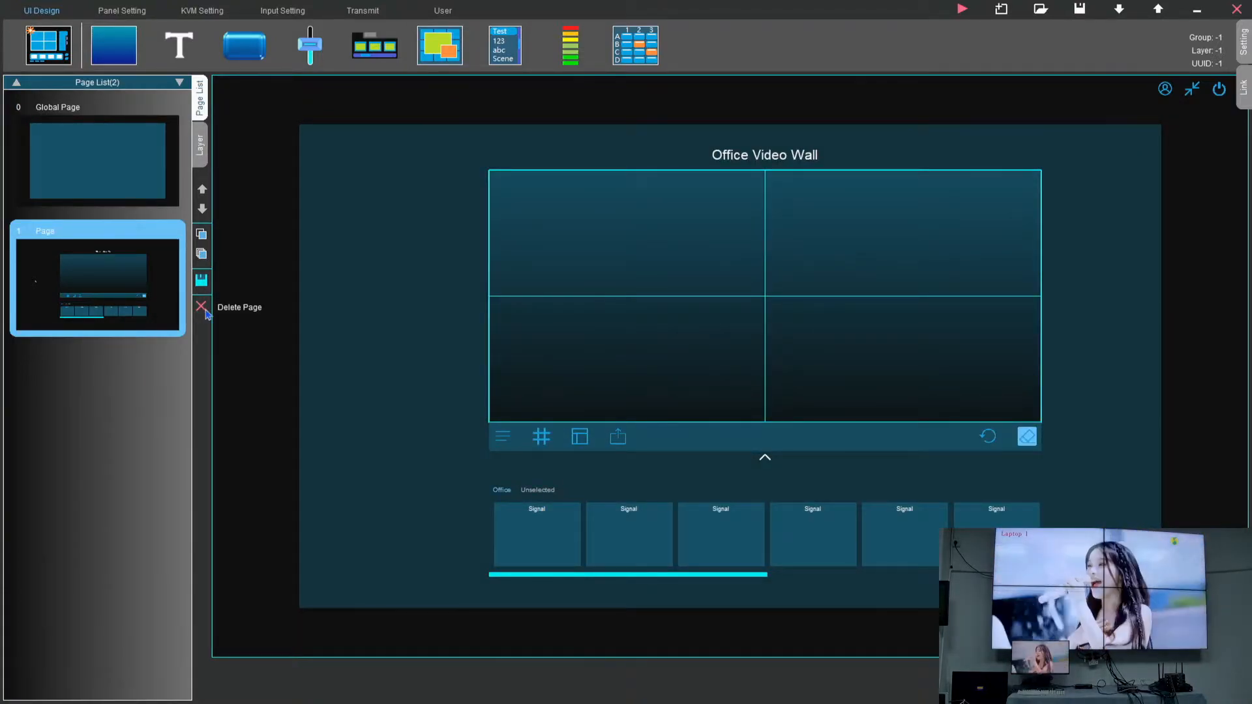
{"action": "left_click", "coordinate": [200, 306]}
{"action": "left_click", "coordinate": [614, 390]}
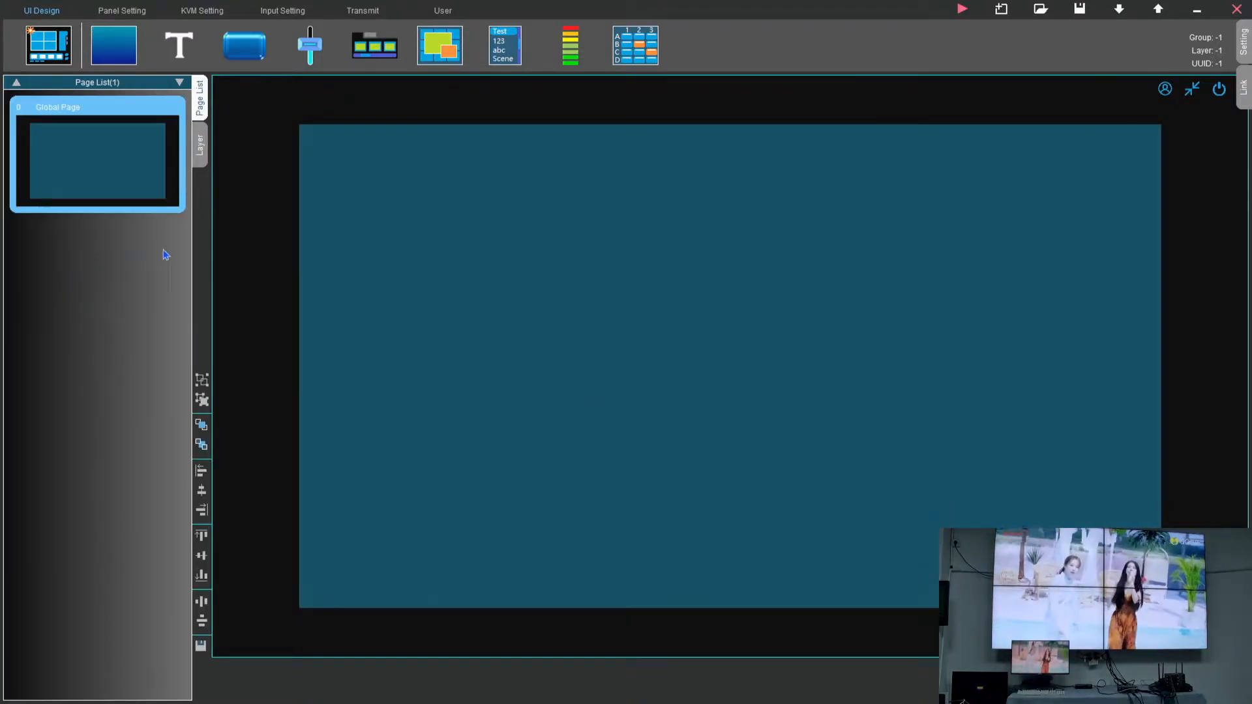
- Add a new page, place a Panel in its upper middle area and open the panel's settings
{"action": "left_click", "coordinate": [47, 48]}
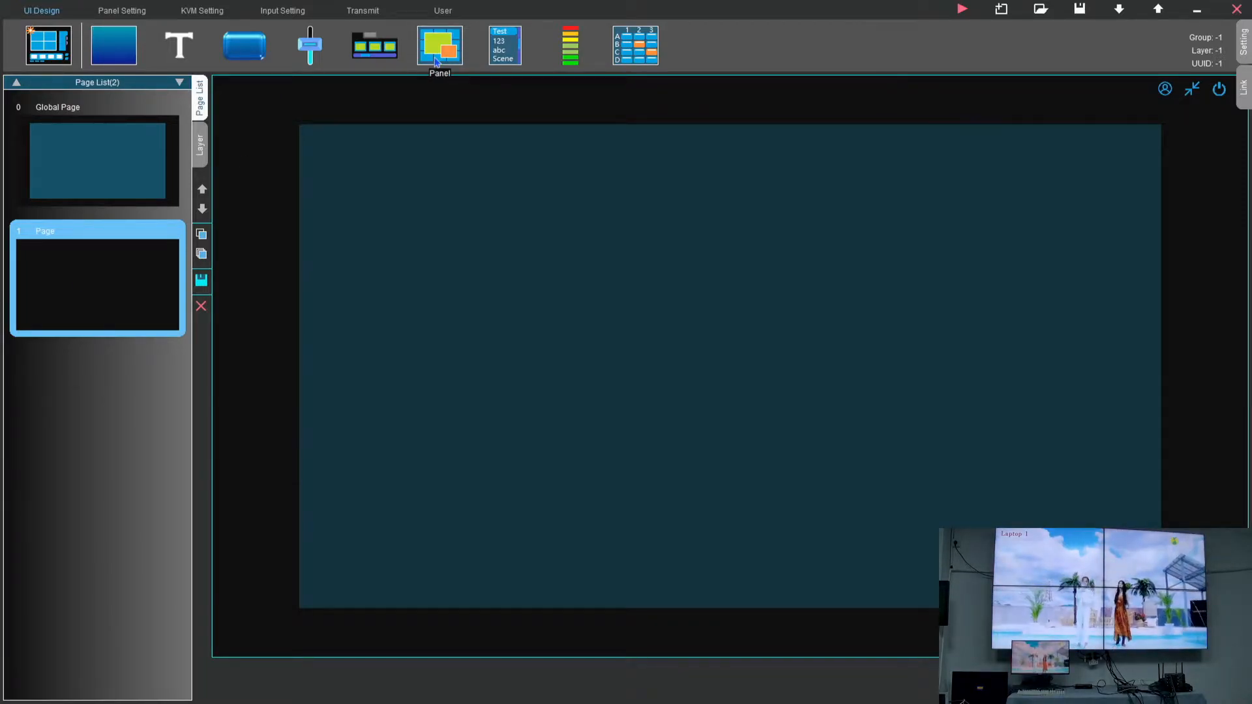
{"action": "left_click_drag", "start_coordinate": [444, 52], "coordinate": [722, 288]}
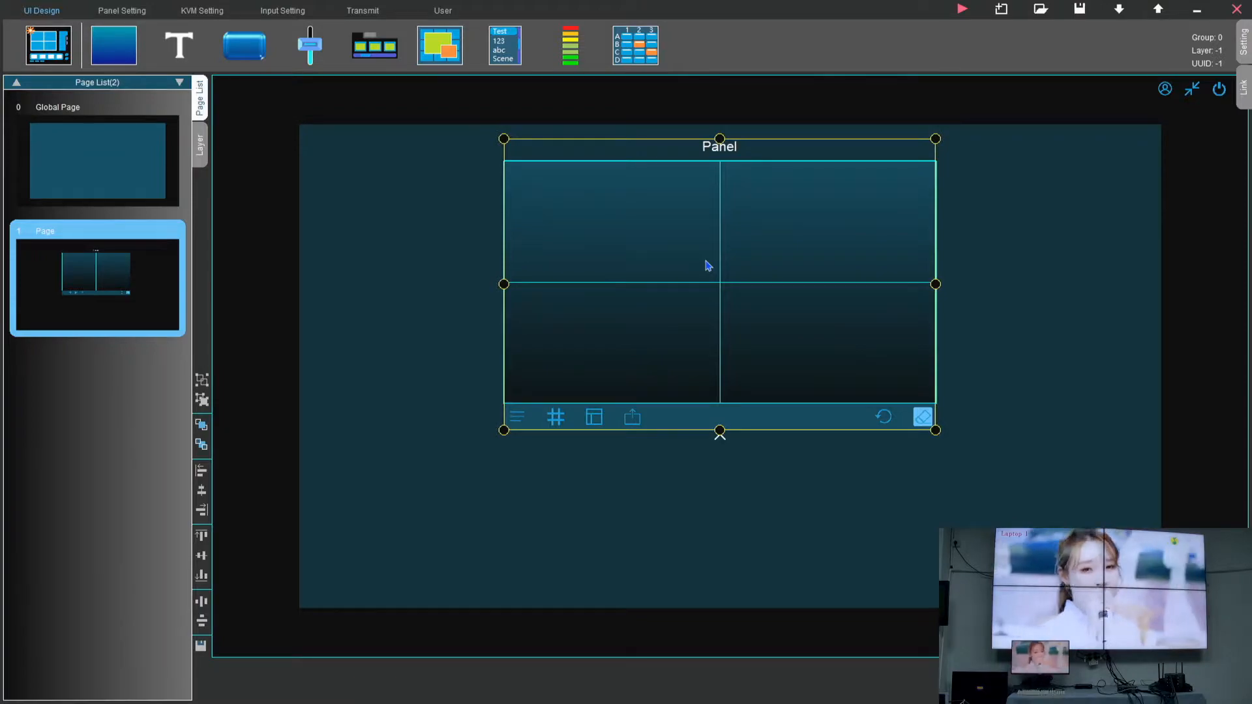
{"action": "double_click", "coordinate": [708, 265]}
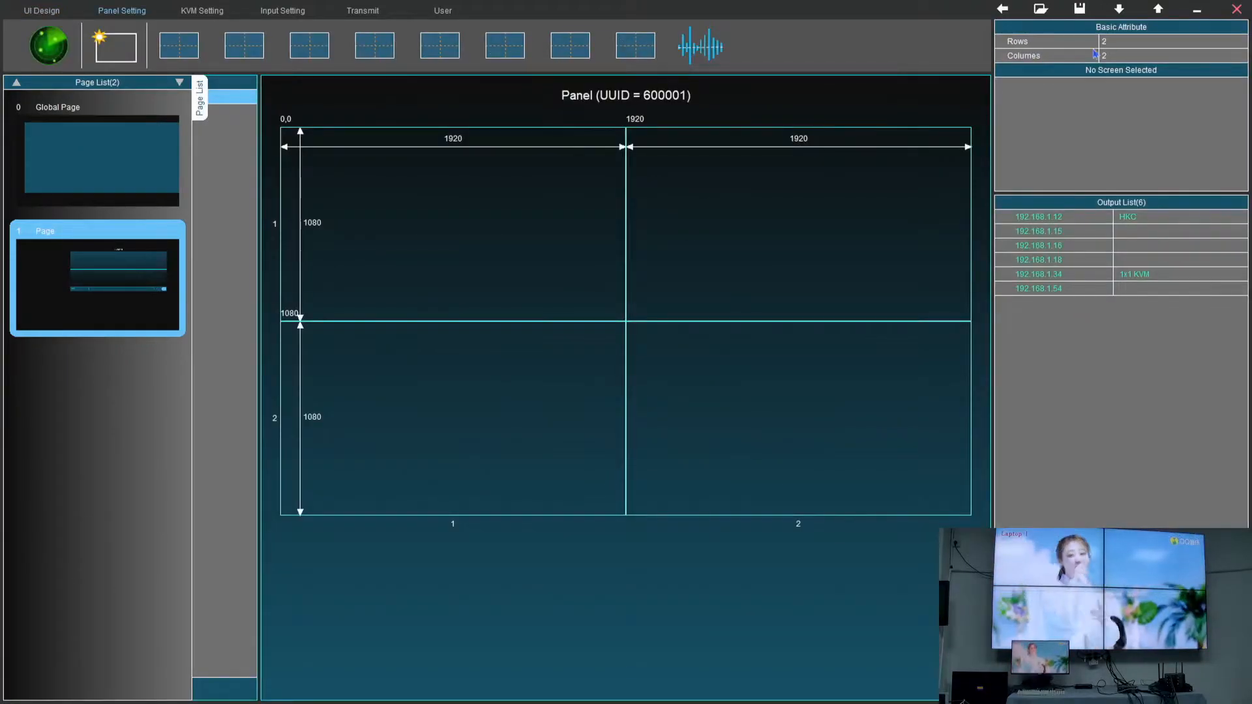
- Try a panel layout of 3 rows and 3 columns
{"action": "double_click", "coordinate": [1114, 41]}
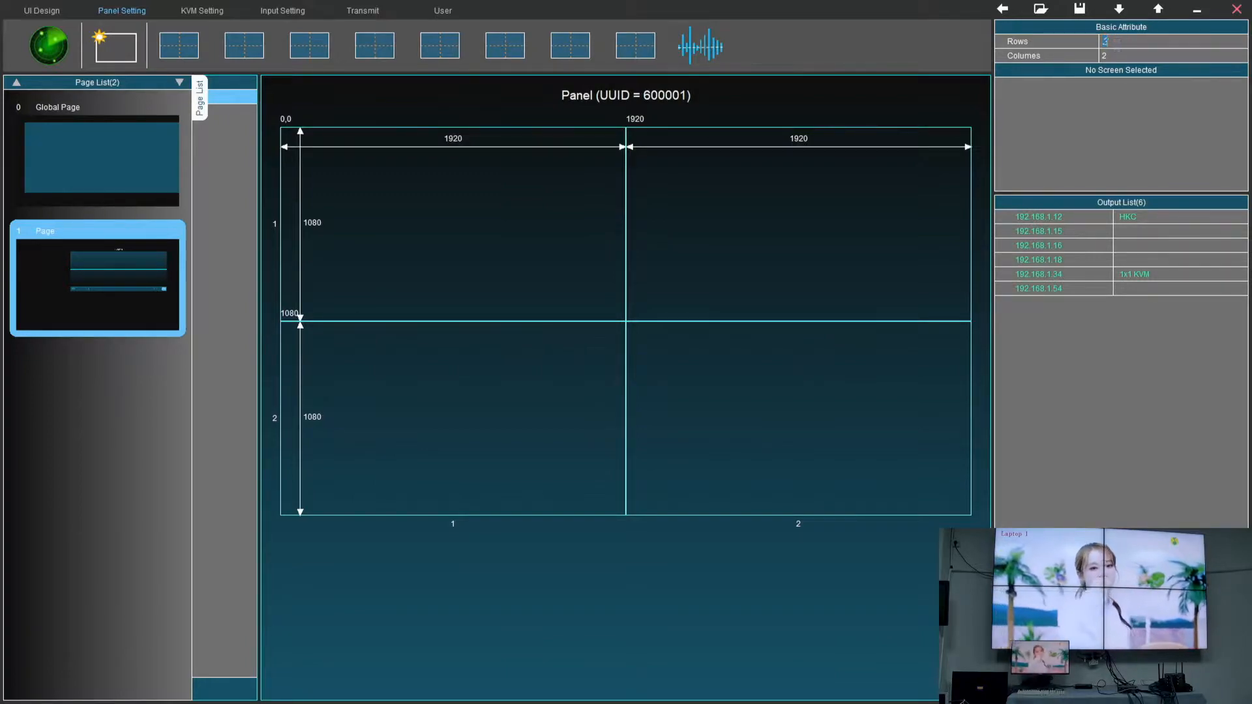
{"action": "key", "text": "Return"}
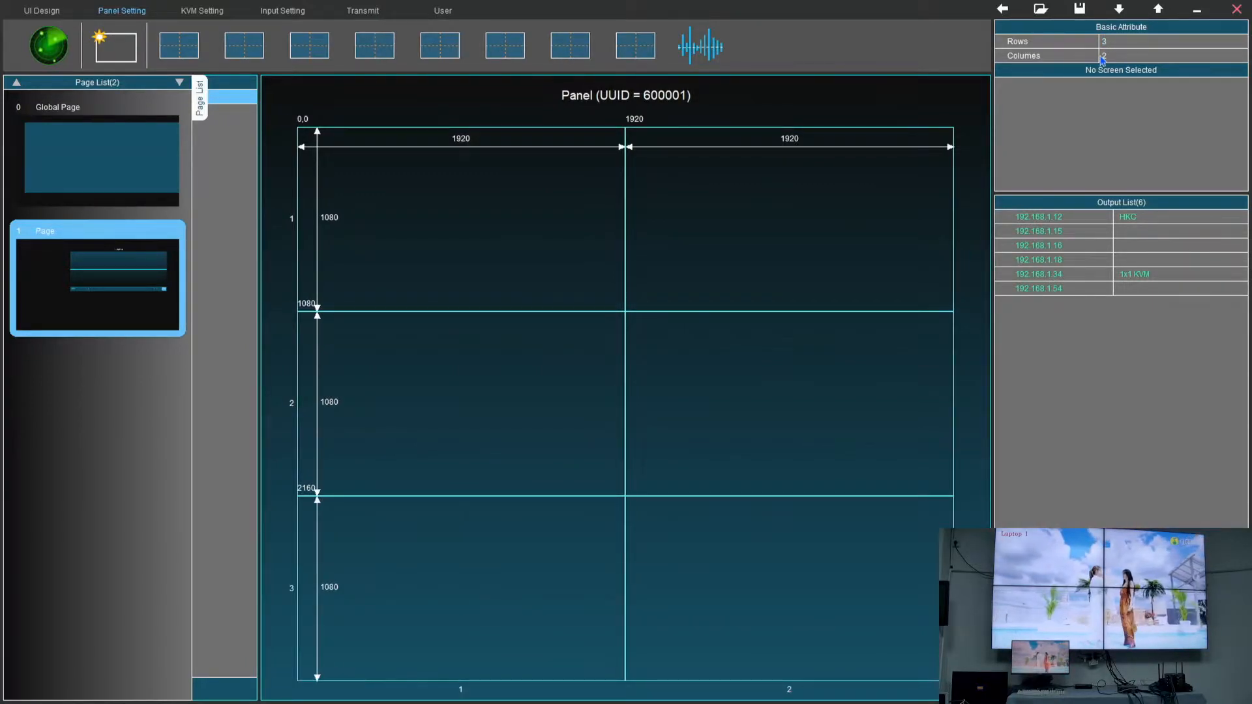
{"action": "type", "text": "3"}
{"action": "key", "text": "Return"}
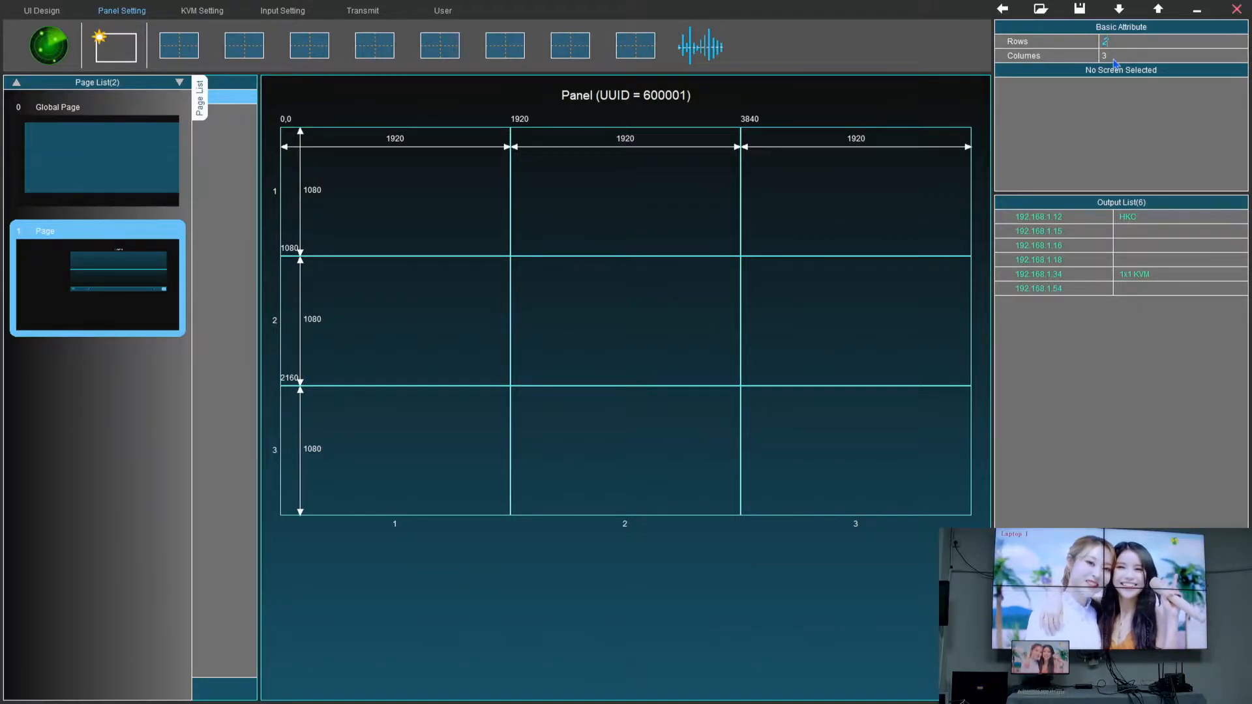
- Set the panel layout back to 2 rows and 2 columns
{"action": "type", "text": "2"}
{"action": "key", "text": "Return"}
{"action": "type", "text": "2"}
{"action": "key", "text": "Return"}
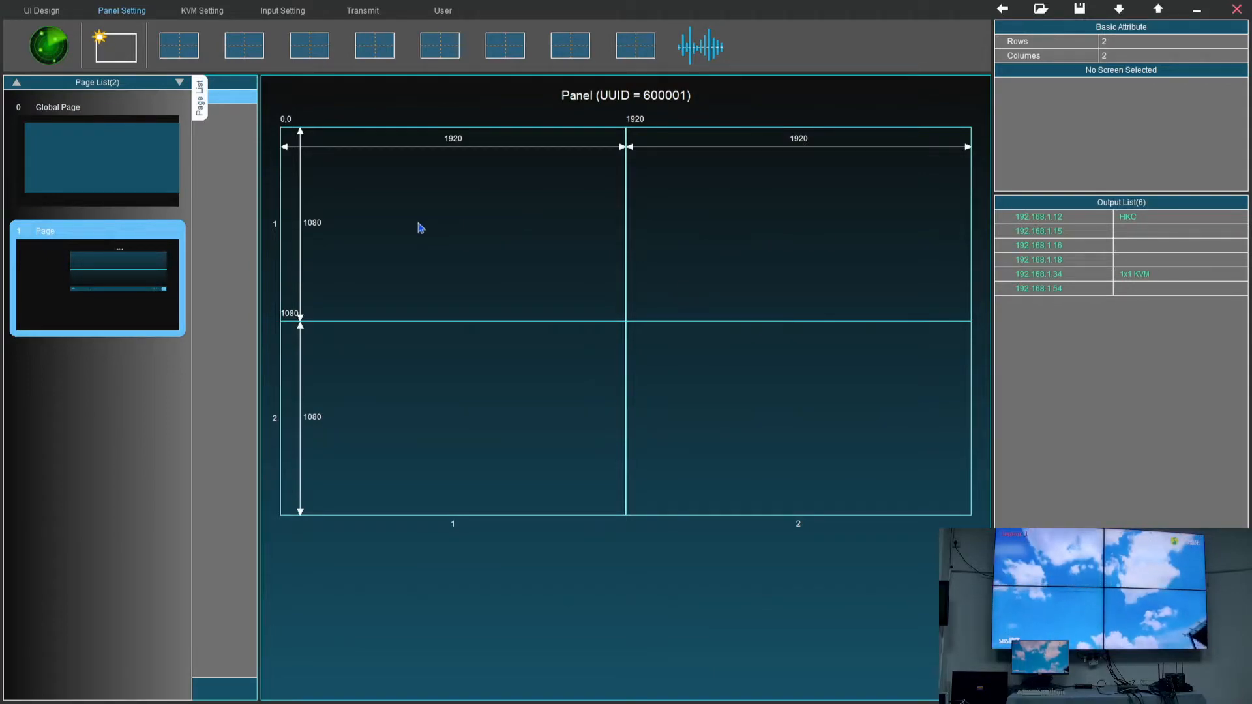
- Select outputs 192.168.1.15, 192.168.1.16 and 192.168.1.18 in turn to identify which wall screen each one drives
{"action": "left_click", "coordinate": [1067, 236]}
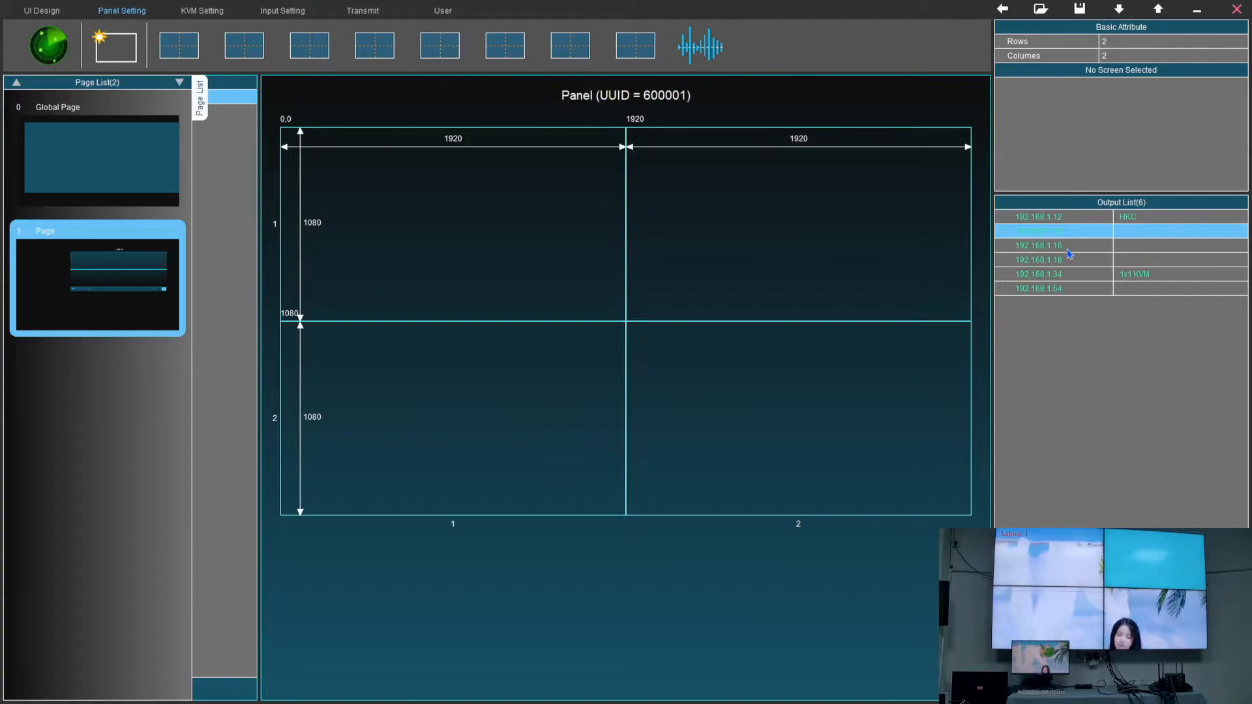
{"action": "left_click", "coordinate": [1068, 251]}
{"action": "left_click", "coordinate": [1066, 261]}
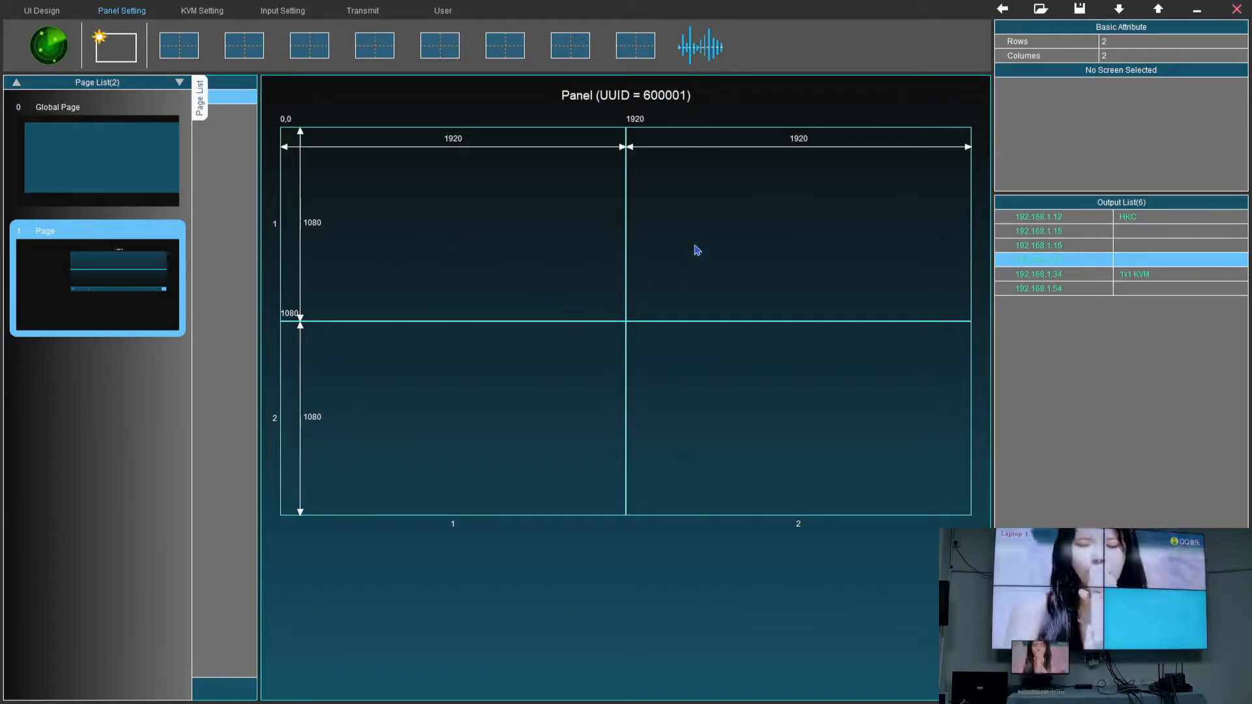
- Assign outputs 192.168.1.15 to the panel's upper-right cell, 192.168.1.16 to the lower-left, 192.168.1.18 to the lower-right and 192.168.1.54 to the upper-left
{"action": "left_click", "coordinate": [1057, 233]}
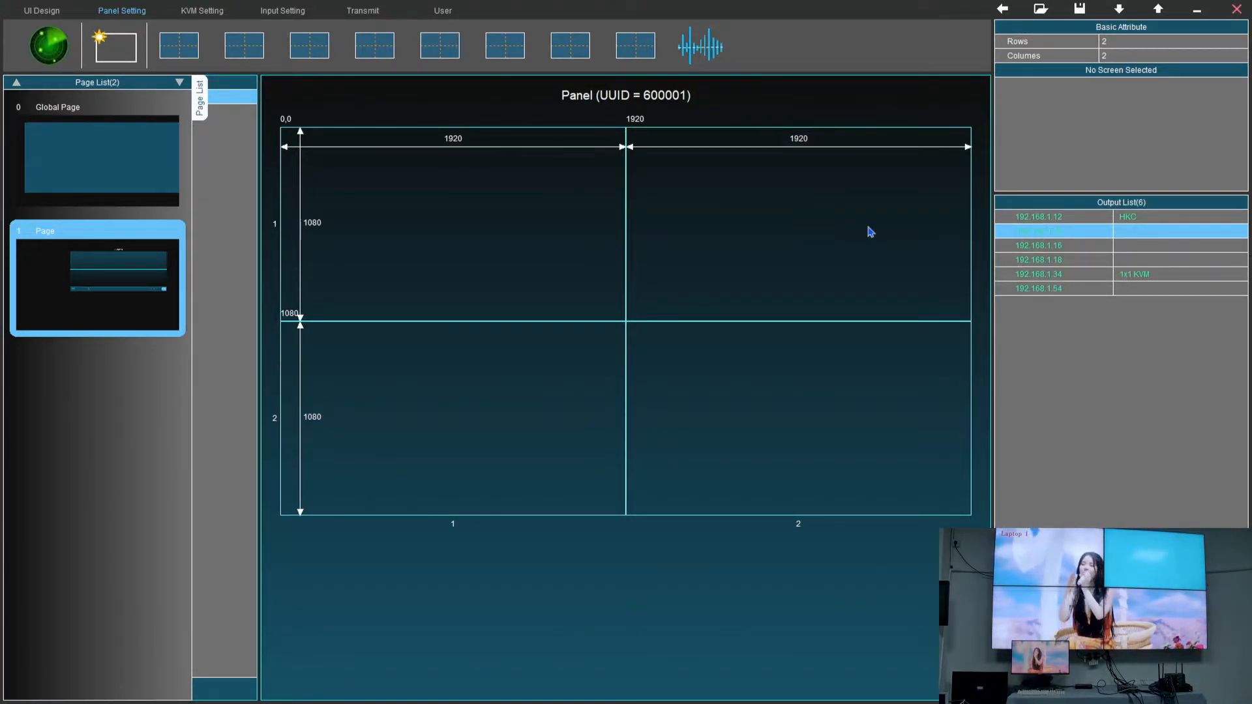
{"action": "left_click", "coordinate": [773, 230]}
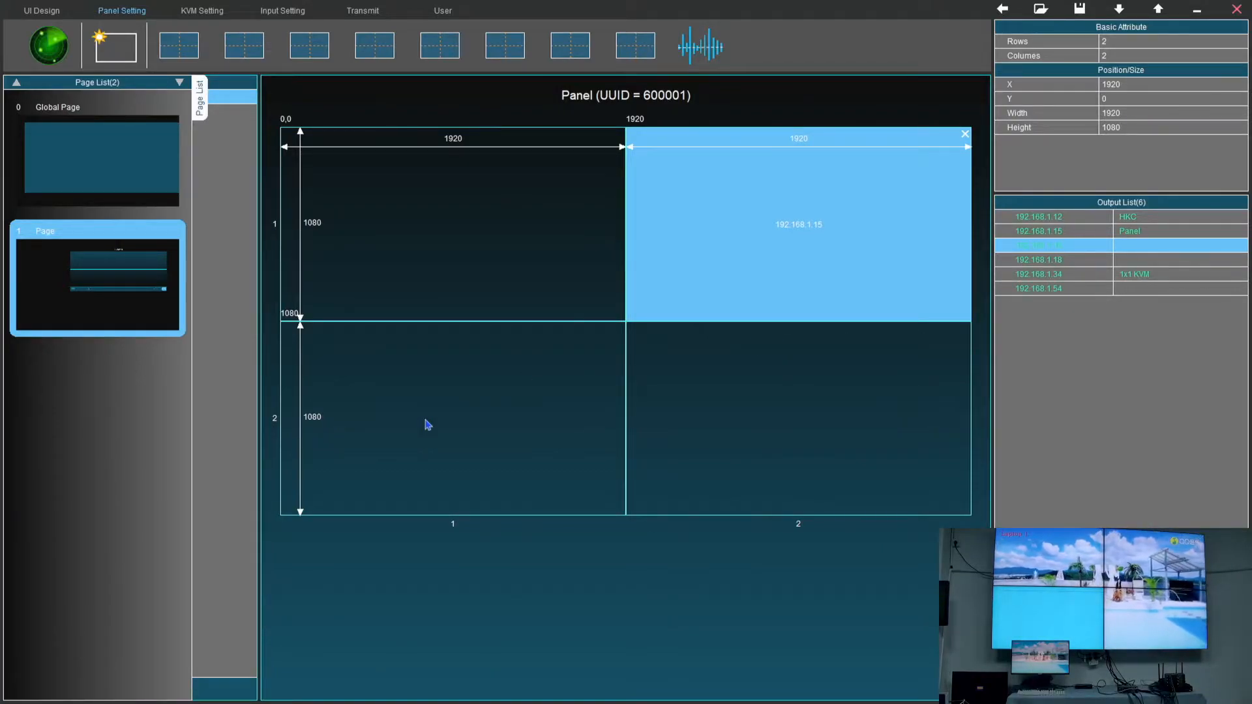
{"action": "left_click", "coordinate": [402, 430]}
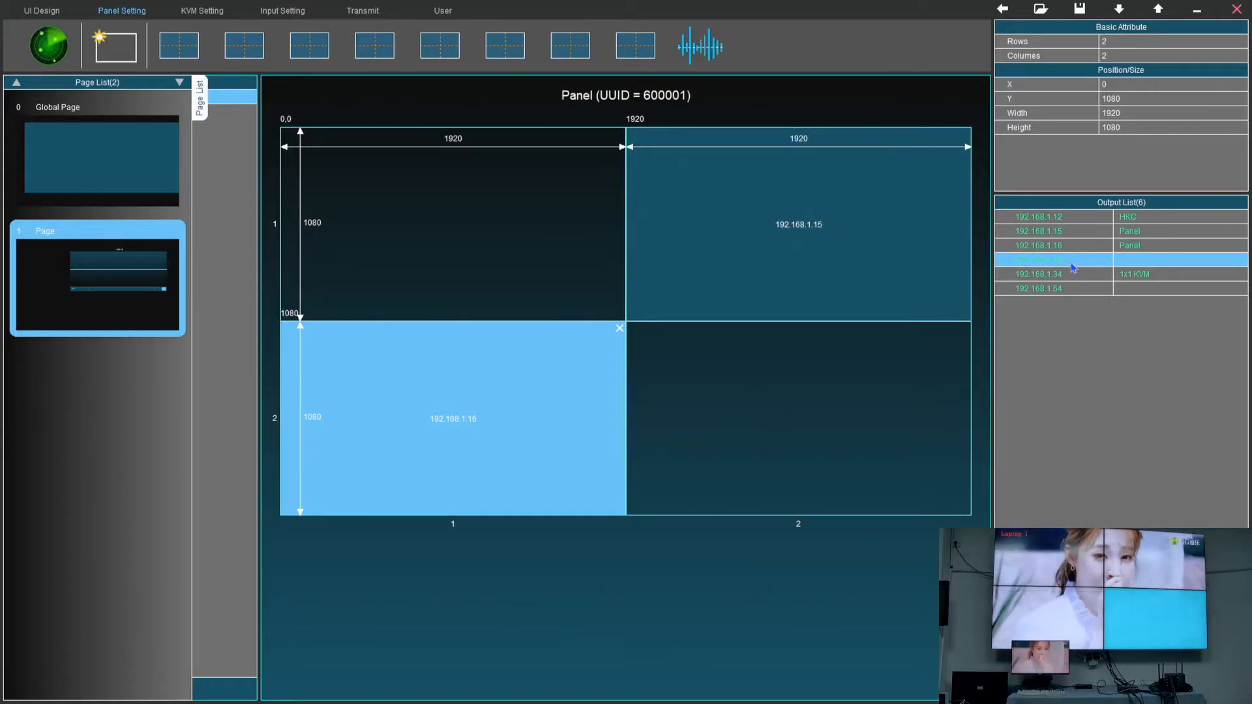
{"action": "left_click", "coordinate": [828, 427]}
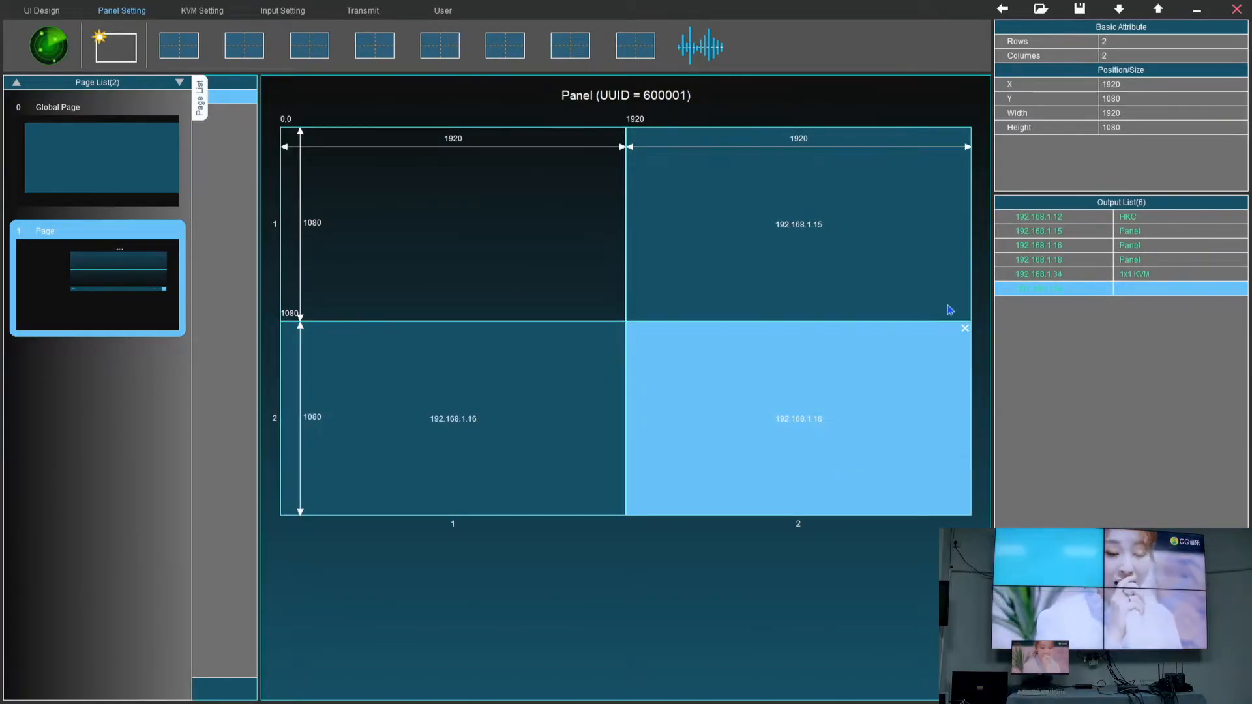
{"action": "left_click", "coordinate": [433, 252]}
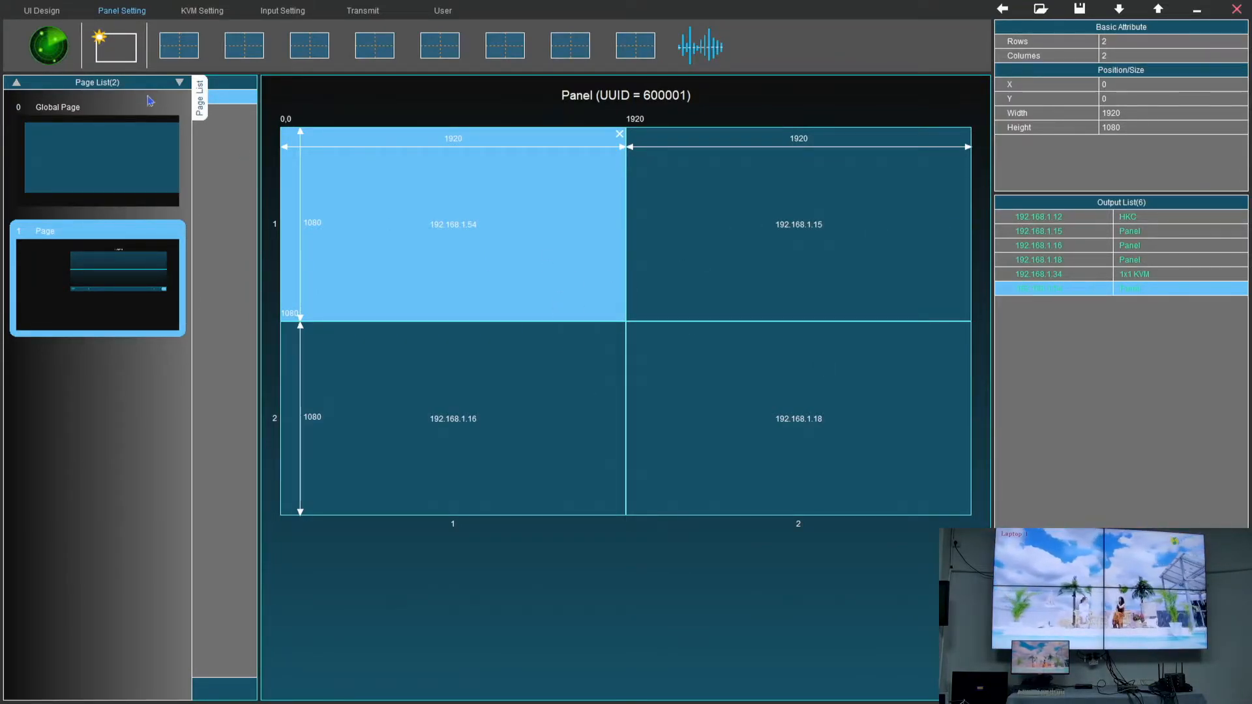
- Return to the page's UI design, then enlarge the panel and centre it in the upper part of the page
{"action": "left_click", "coordinate": [41, 11]}
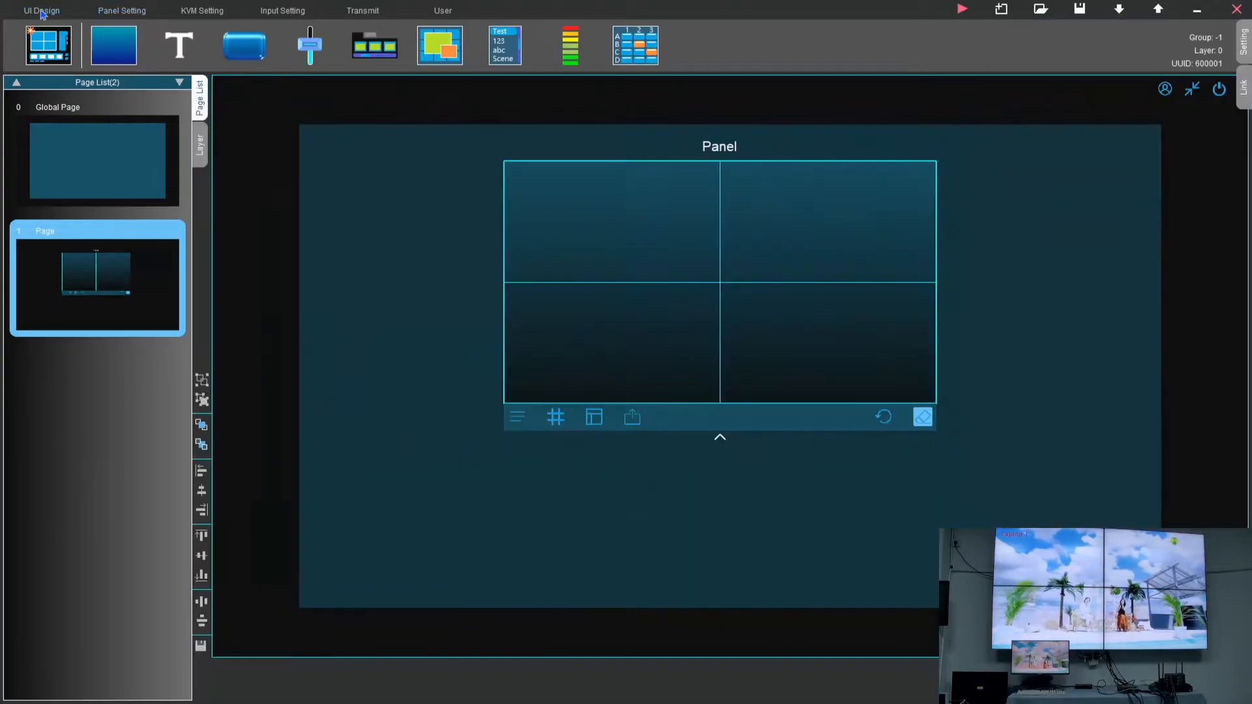
{"action": "left_click", "coordinate": [85, 264]}
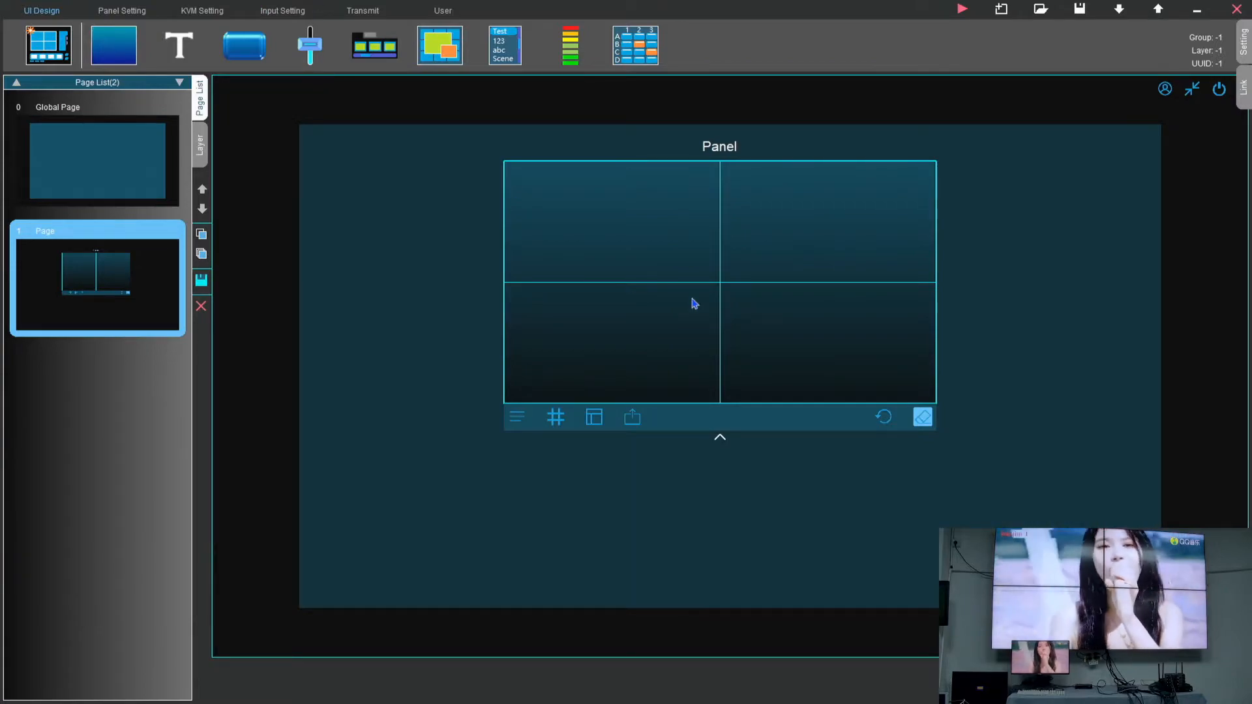
{"action": "left_click", "coordinate": [738, 300]}
{"action": "left_click", "coordinate": [735, 292]}
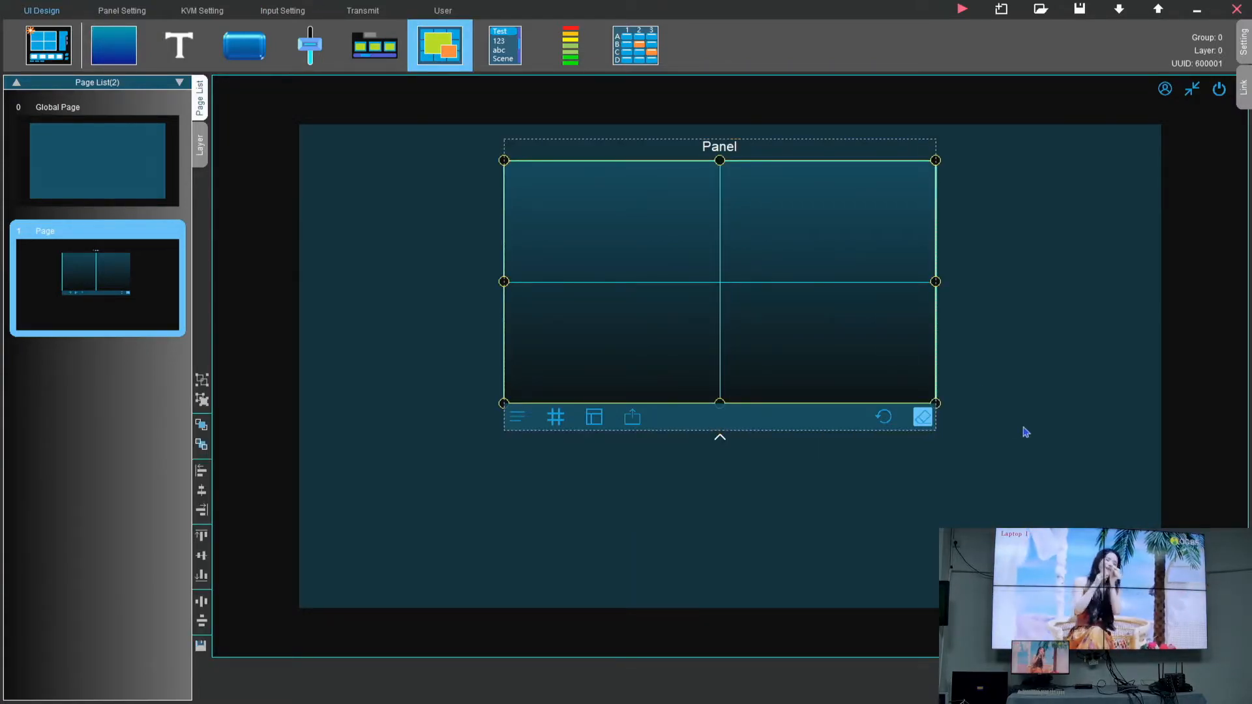
{"action": "left_click", "coordinate": [659, 244]}
{"action": "left_click_drag", "start_coordinate": [697, 251], "coordinate": [670, 239]}
{"action": "left_click_drag", "start_coordinate": [908, 420], "coordinate": [1042, 437]}
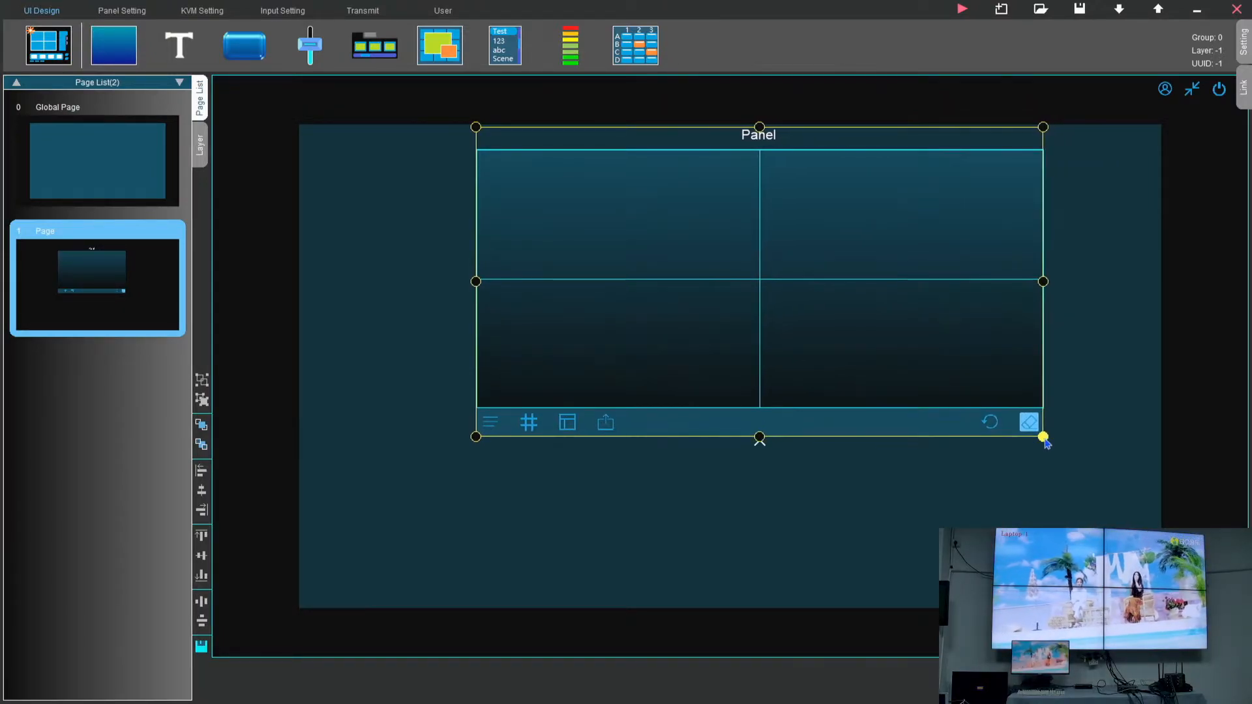
{"action": "left_click_drag", "start_coordinate": [775, 303], "coordinate": [771, 309]}
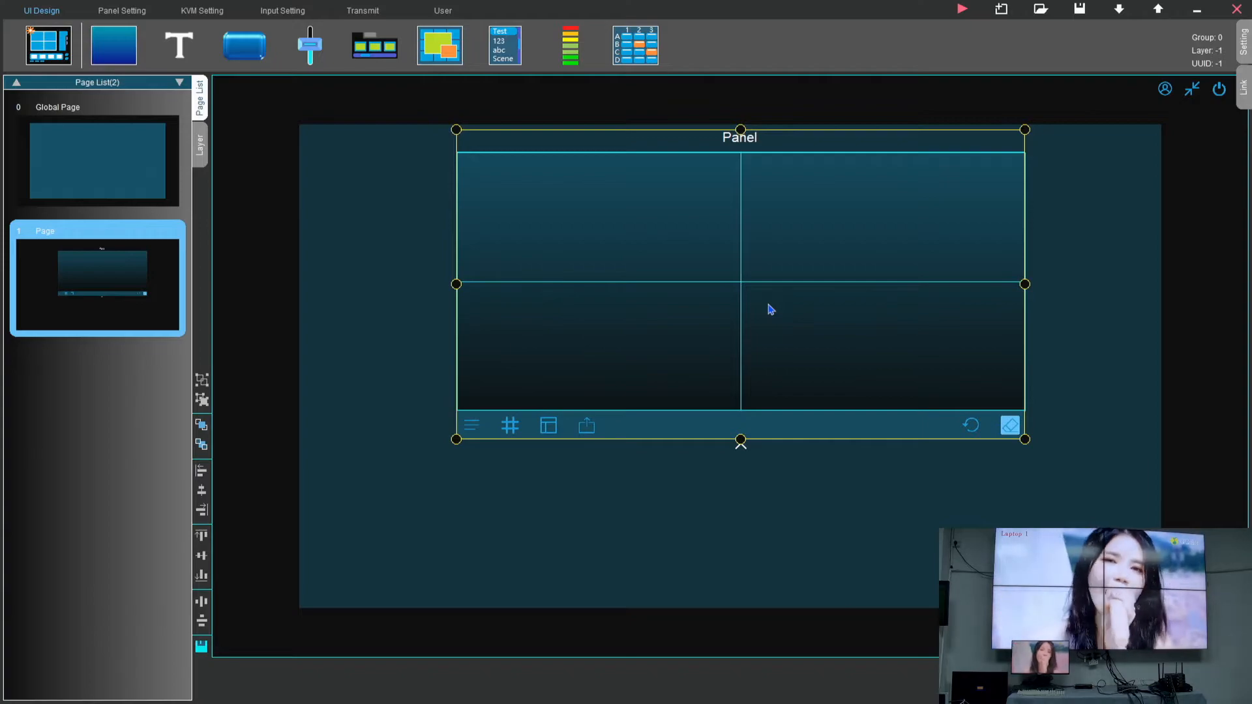
{"action": "left_click", "coordinate": [382, 287]}
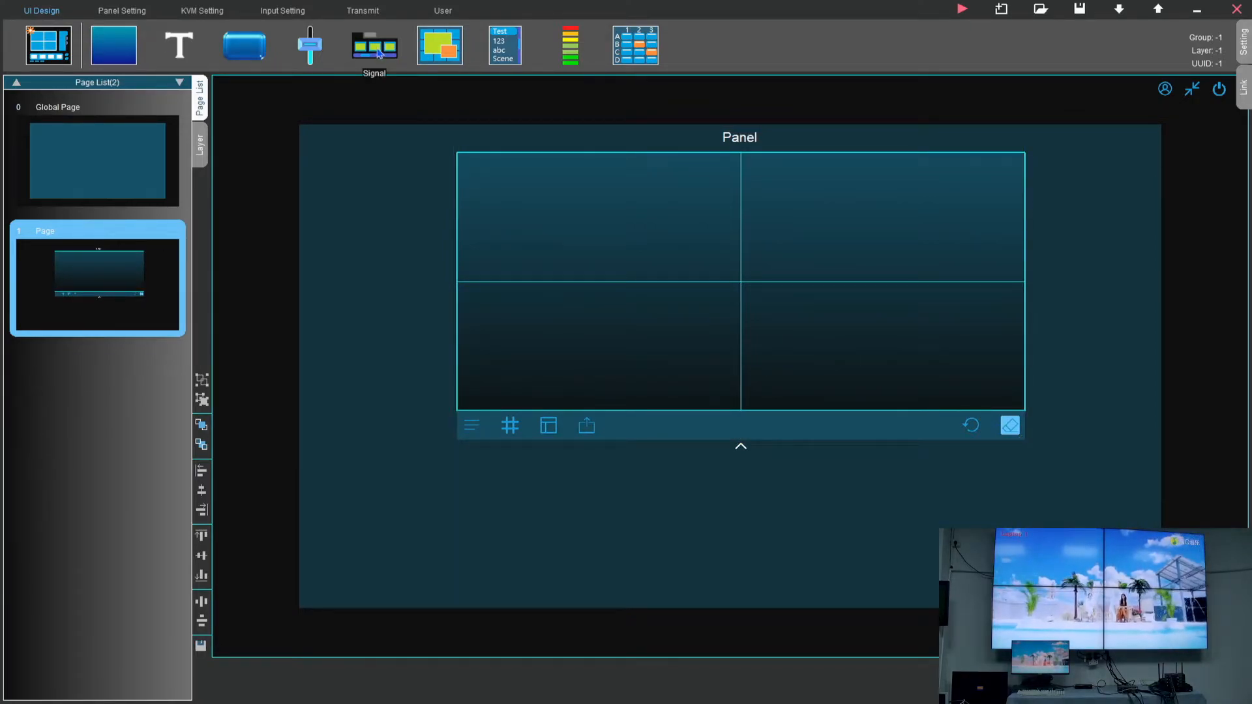
- Place a Signal list below the panel and enlarge it to match the panel's width
{"action": "left_click_drag", "start_coordinate": [375, 49], "coordinate": [685, 498]}
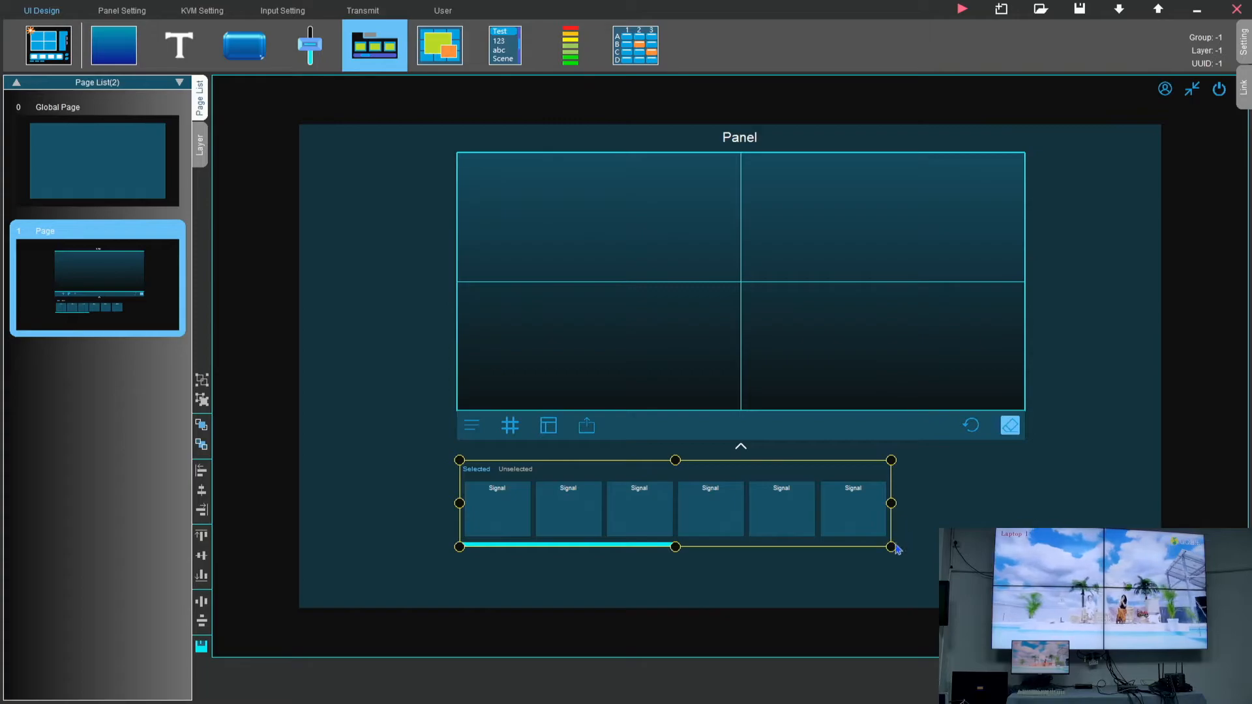
{"action": "left_click_drag", "start_coordinate": [890, 547], "coordinate": [1025, 565]}
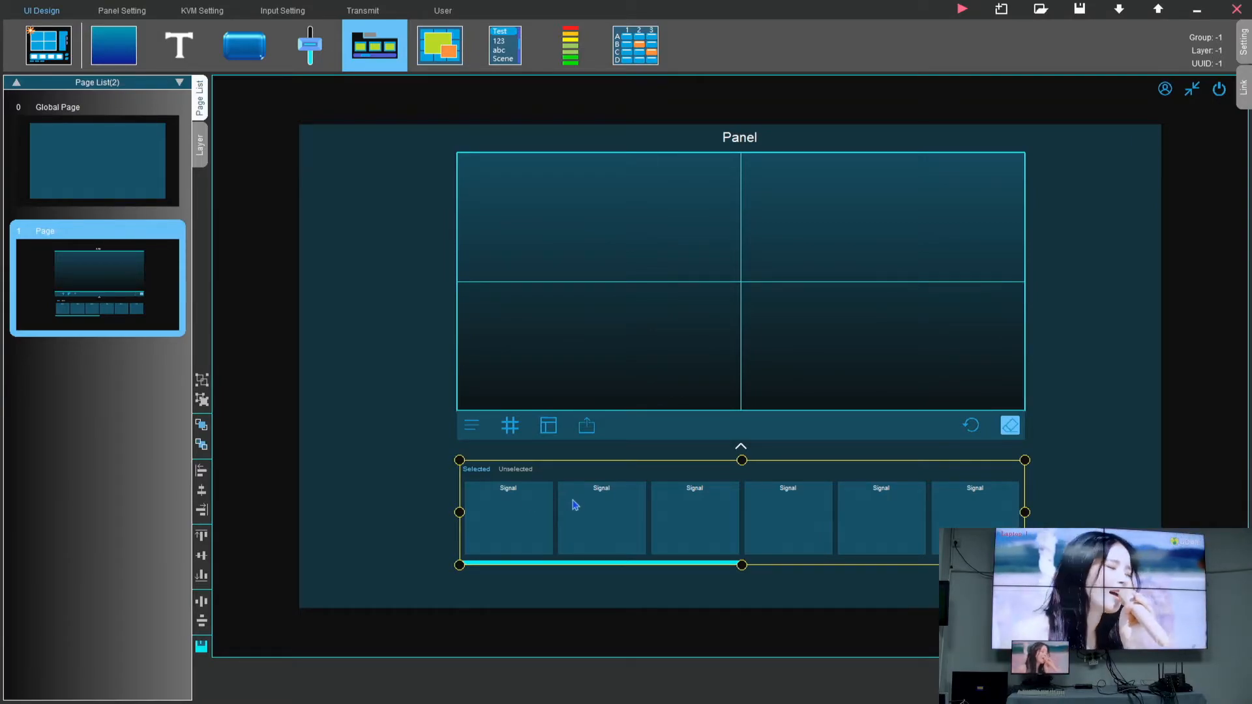
{"action": "left_click", "coordinate": [567, 503]}
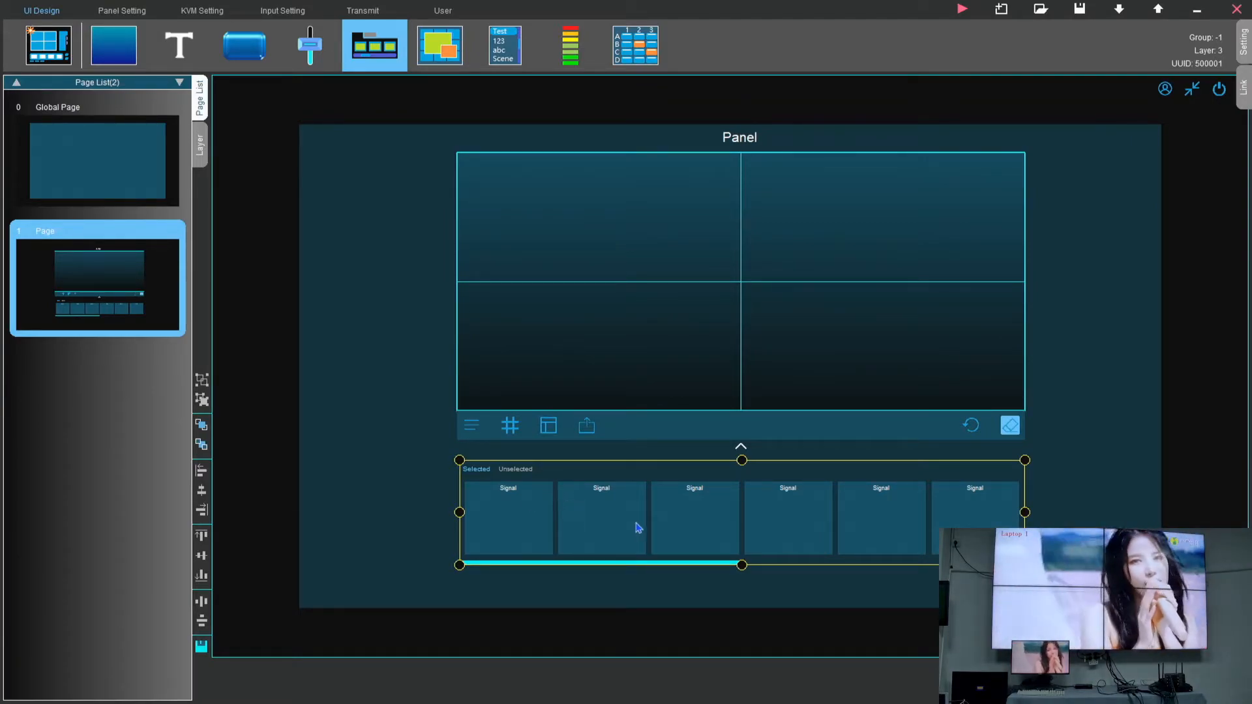
{"action": "left_click", "coordinate": [358, 470]}
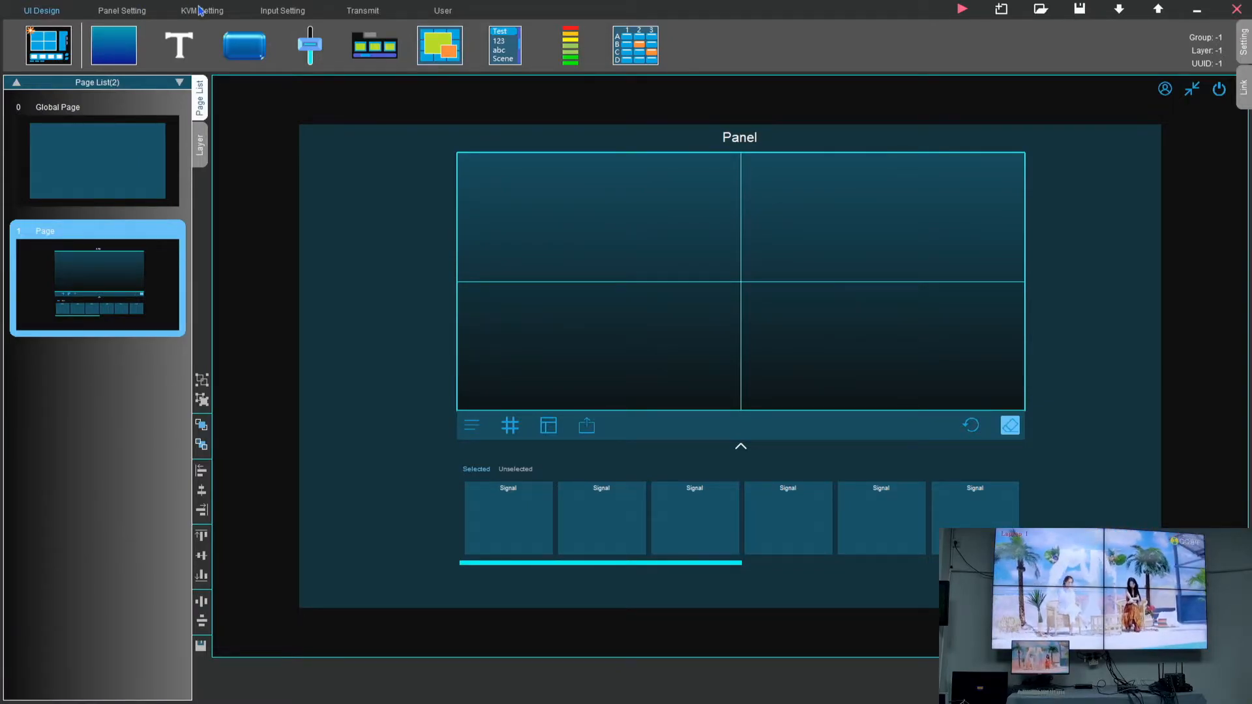
- Delete the existing Office signal group from the input settings
{"action": "left_click", "coordinate": [270, 13]}
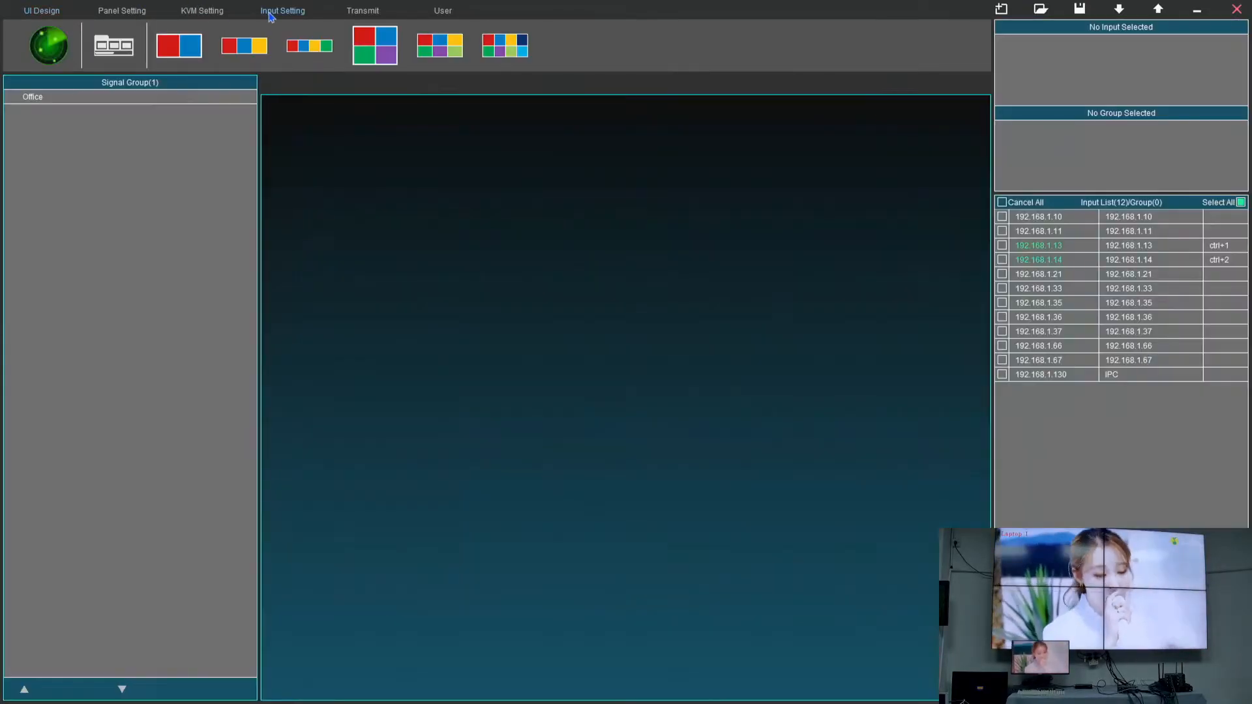
{"action": "left_click", "coordinate": [56, 100]}
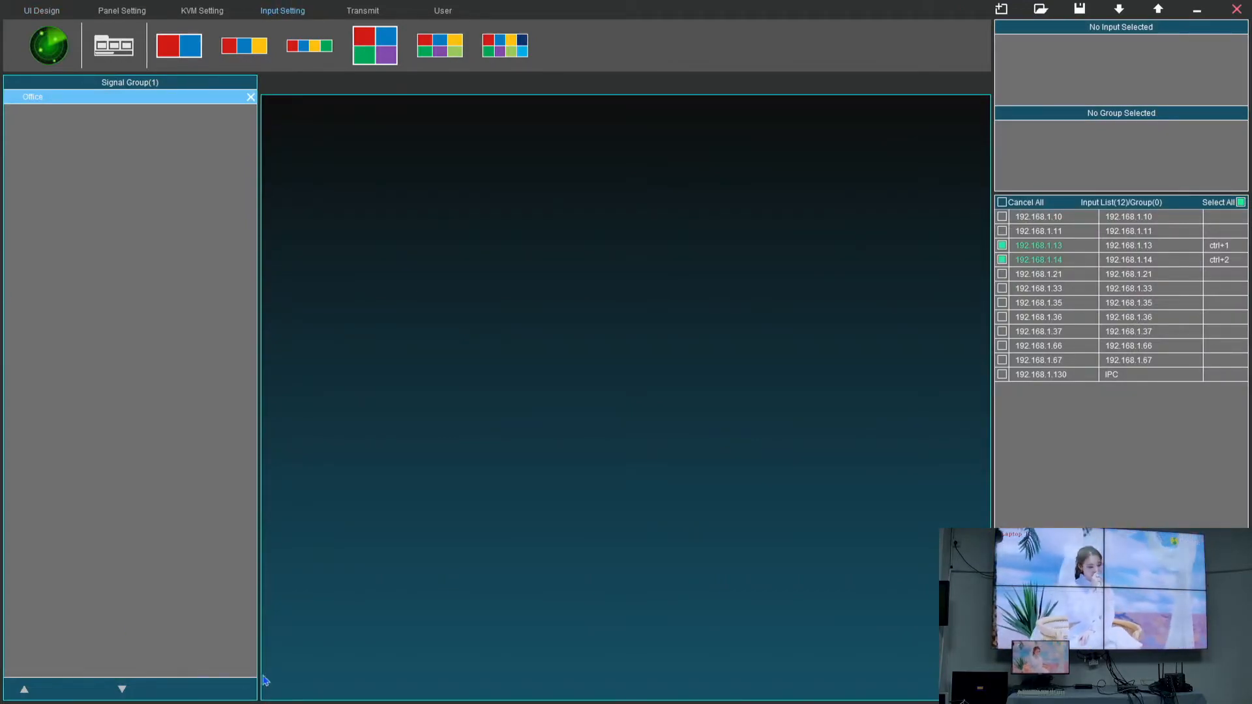
{"action": "left_click", "coordinate": [253, 96]}
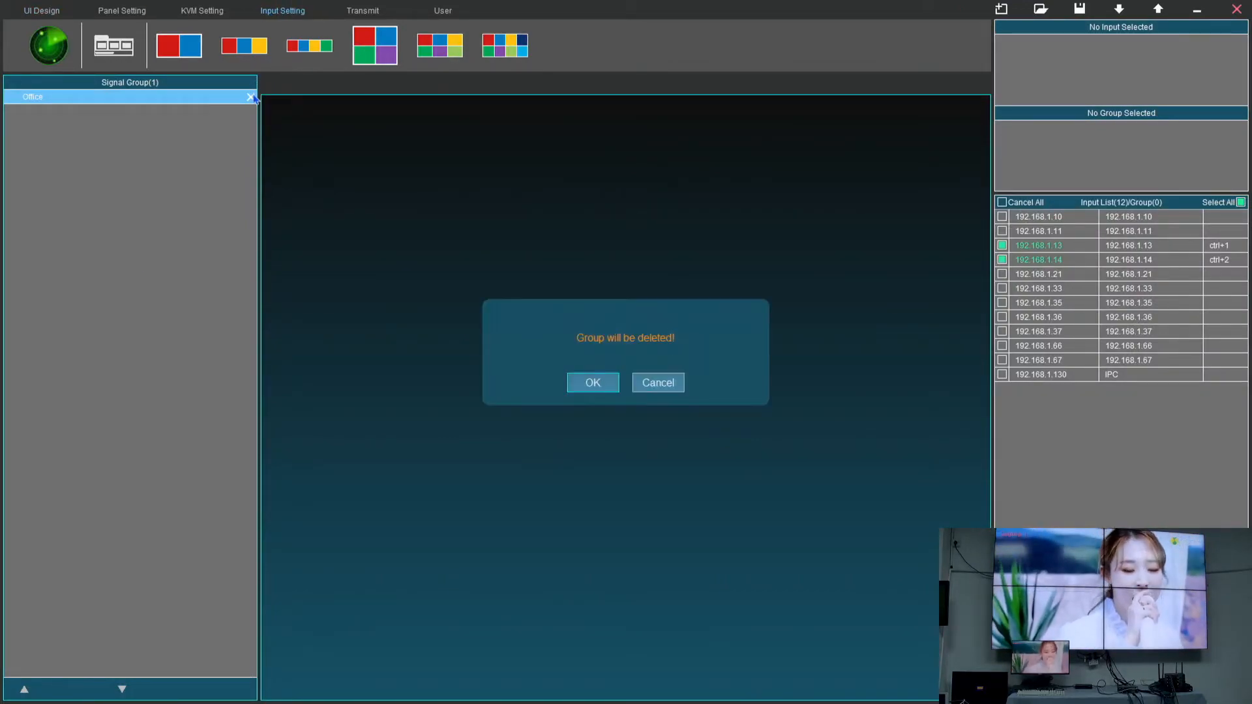
{"action": "left_click", "coordinate": [597, 384]}
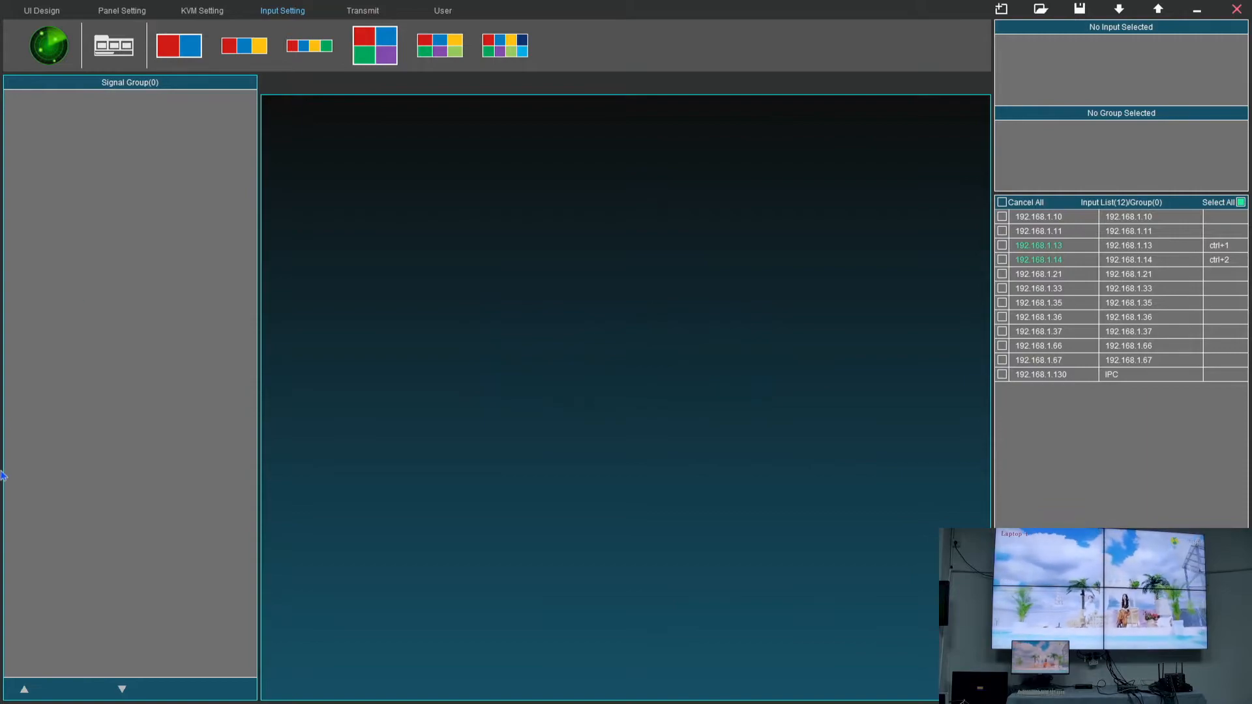
- Create a signal group named Test and include inputs 192.168.1.13 and 192.168.1.14 in it
{"action": "left_click", "coordinate": [112, 46]}
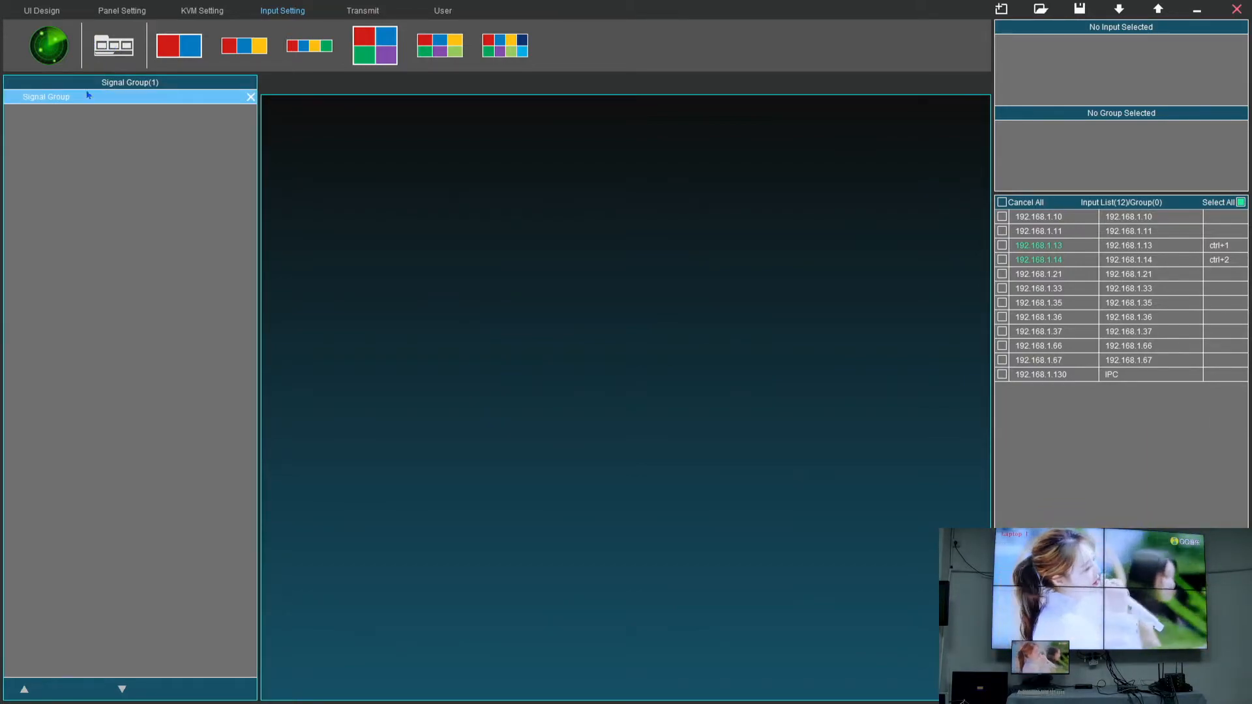
{"action": "double_click", "coordinate": [58, 96]}
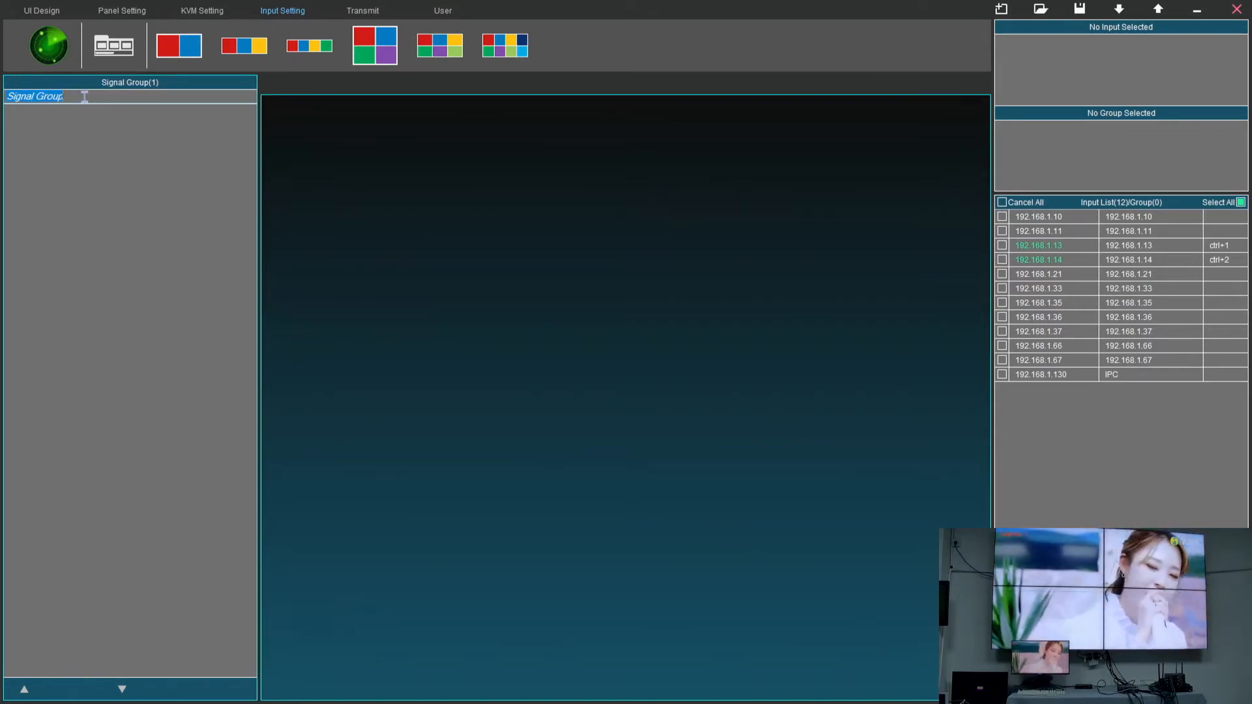
{"action": "type", "text": "Ts"}
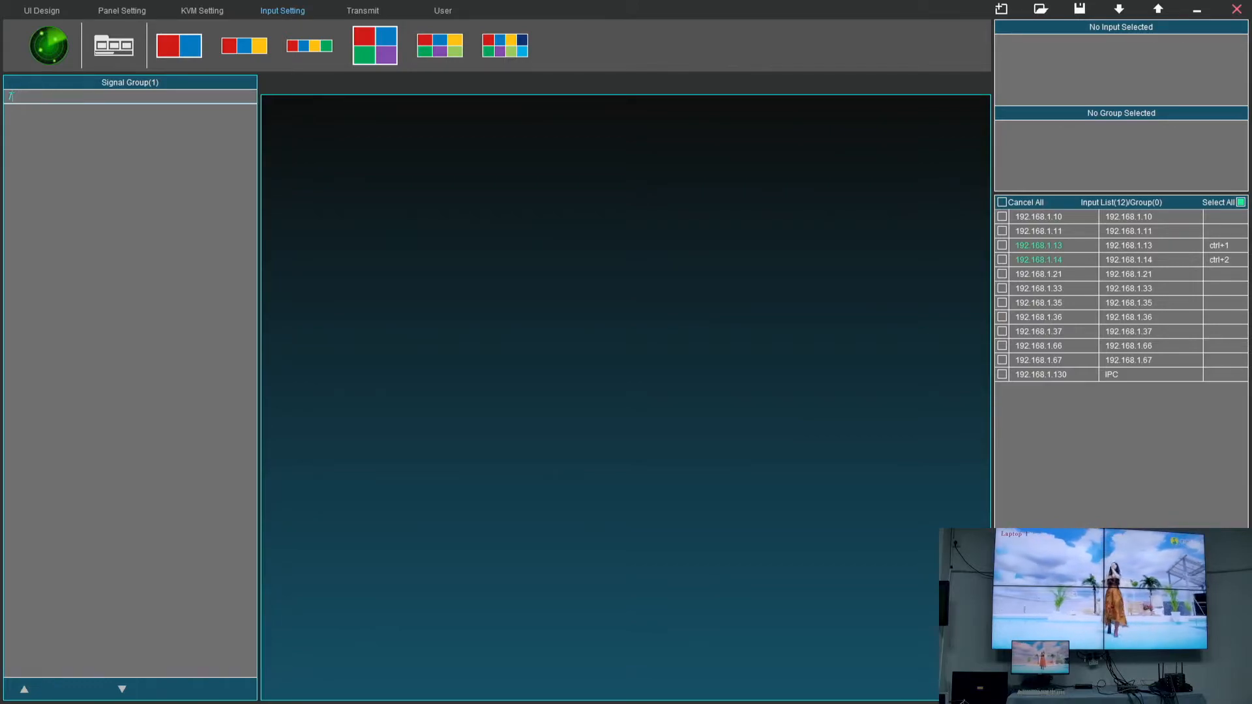
{"action": "left_click", "coordinate": [69, 207]}
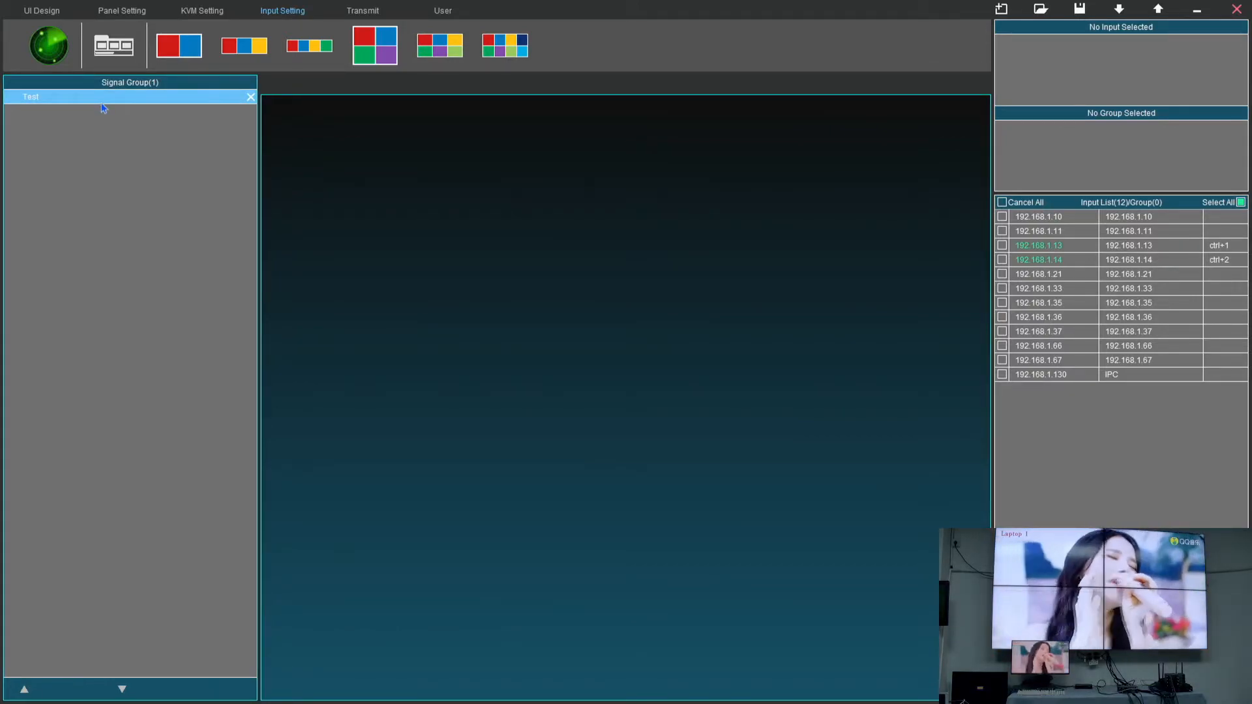
{"action": "left_click", "coordinate": [1006, 250]}
{"action": "left_click", "coordinate": [1006, 262]}
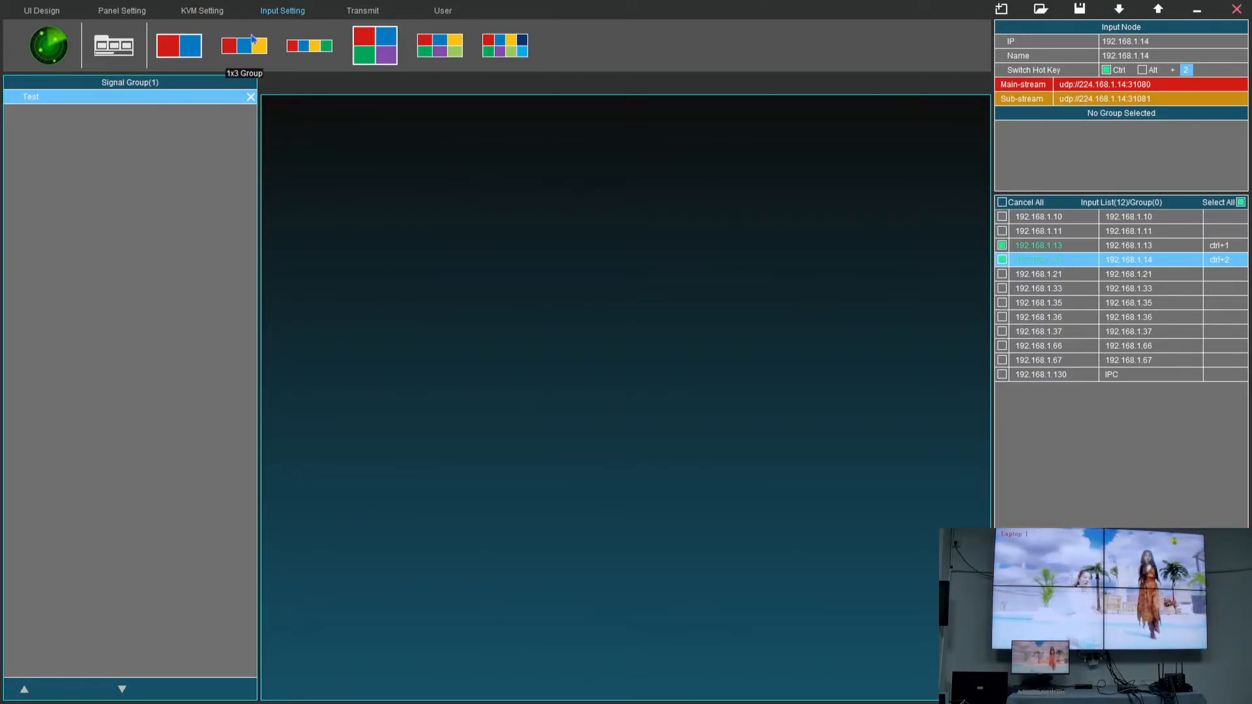
- Return to the page's UI design and link the signal list below the panel to the Test signal group
{"action": "left_click", "coordinate": [28, 11]}
{"action": "left_click", "coordinate": [580, 507]}
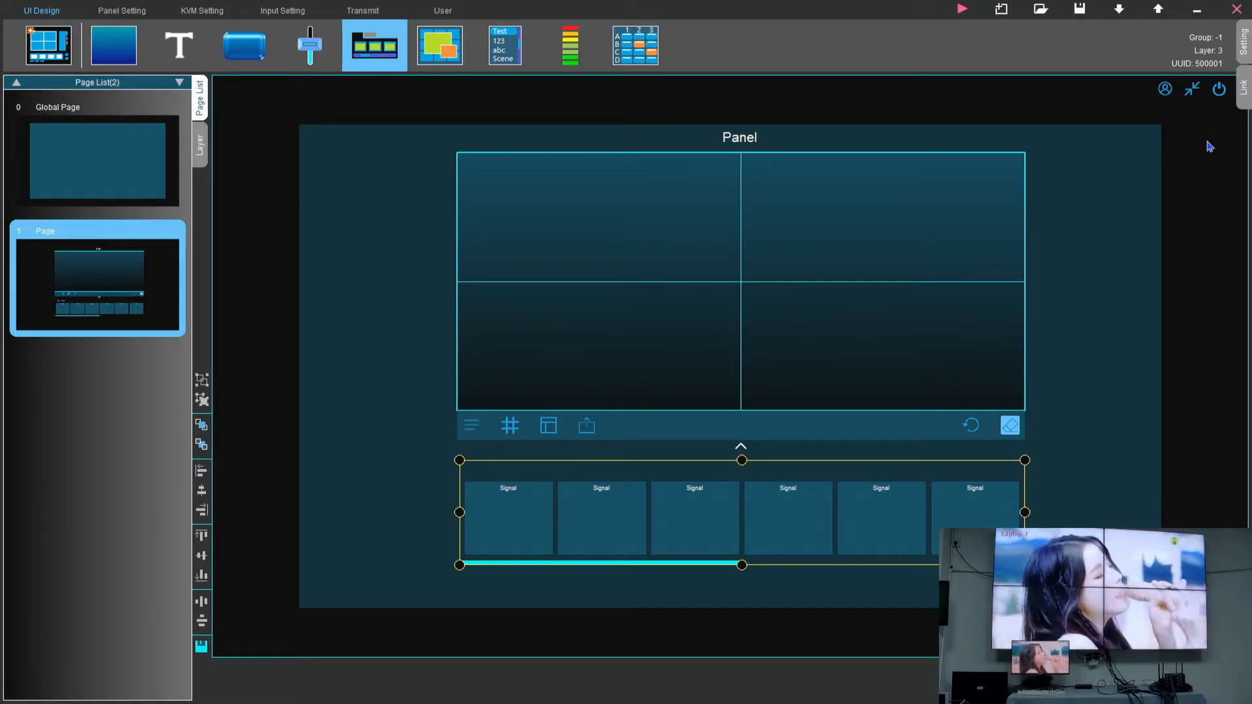
{"action": "left_click", "coordinate": [1245, 101]}
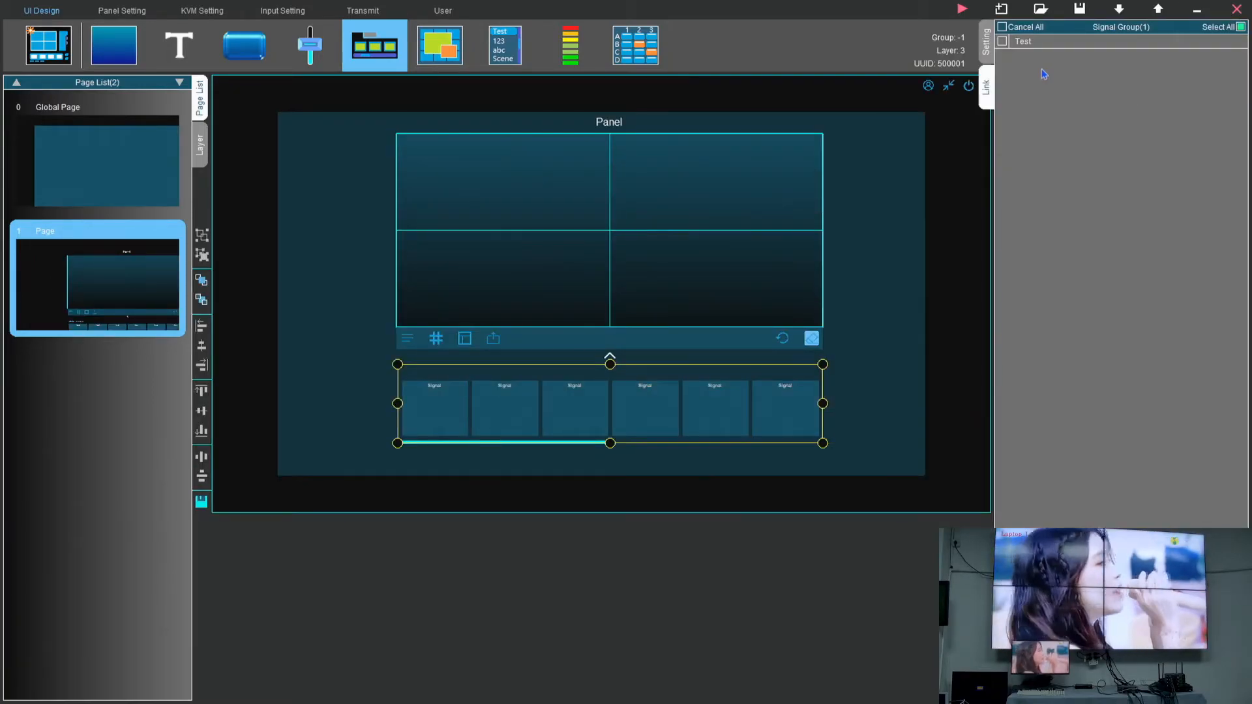
{"action": "left_click", "coordinate": [1002, 42]}
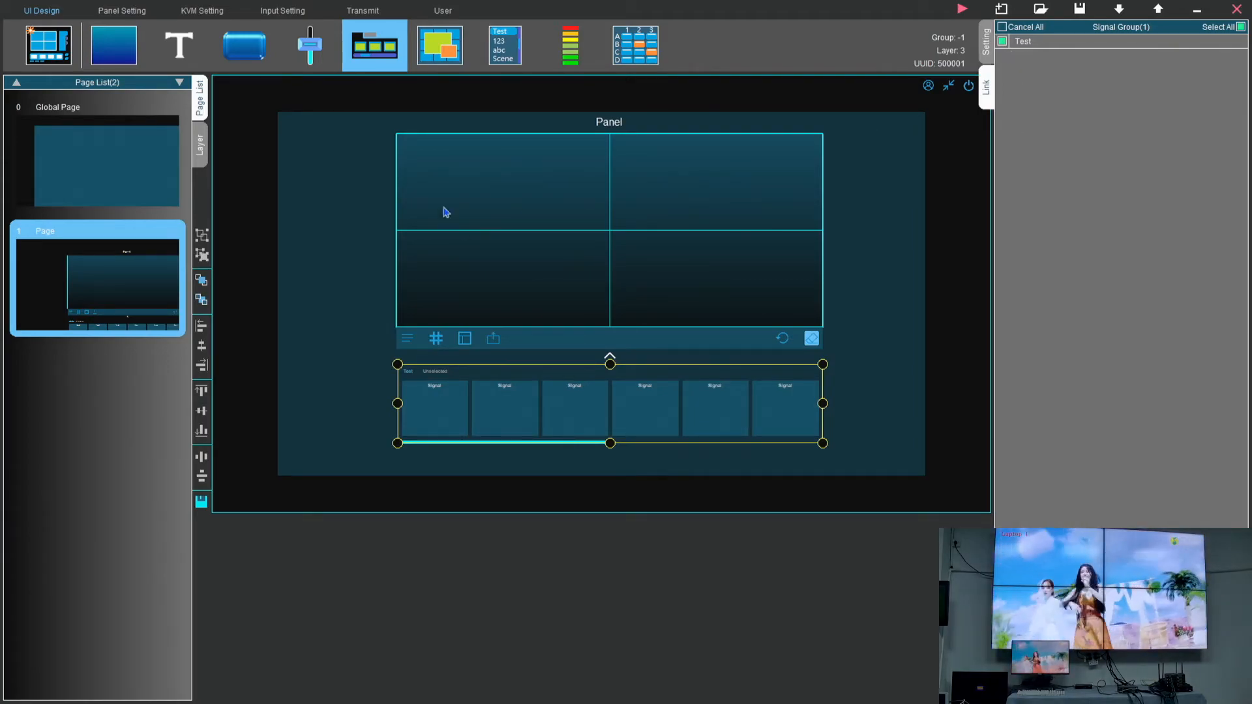
{"action": "left_click", "coordinate": [313, 227]}
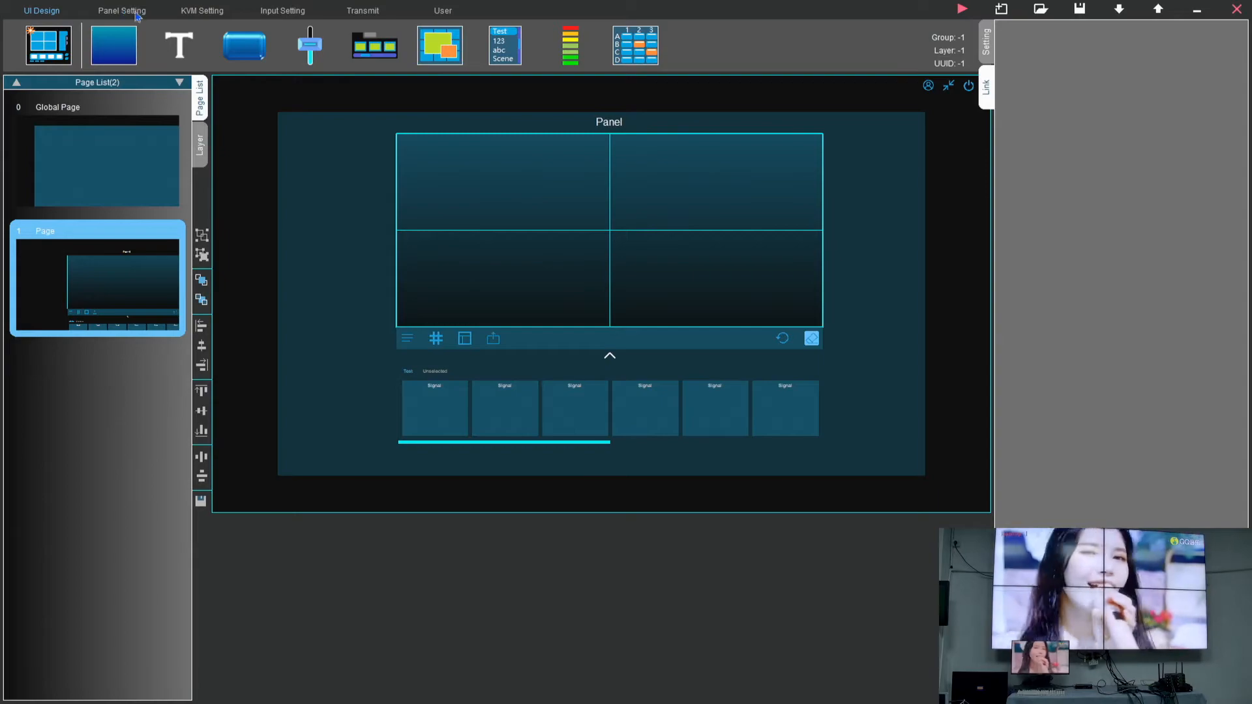
- Delete the existing HKC and 1x1 KVM entries from the KVM settings
{"action": "left_click", "coordinate": [200, 11]}
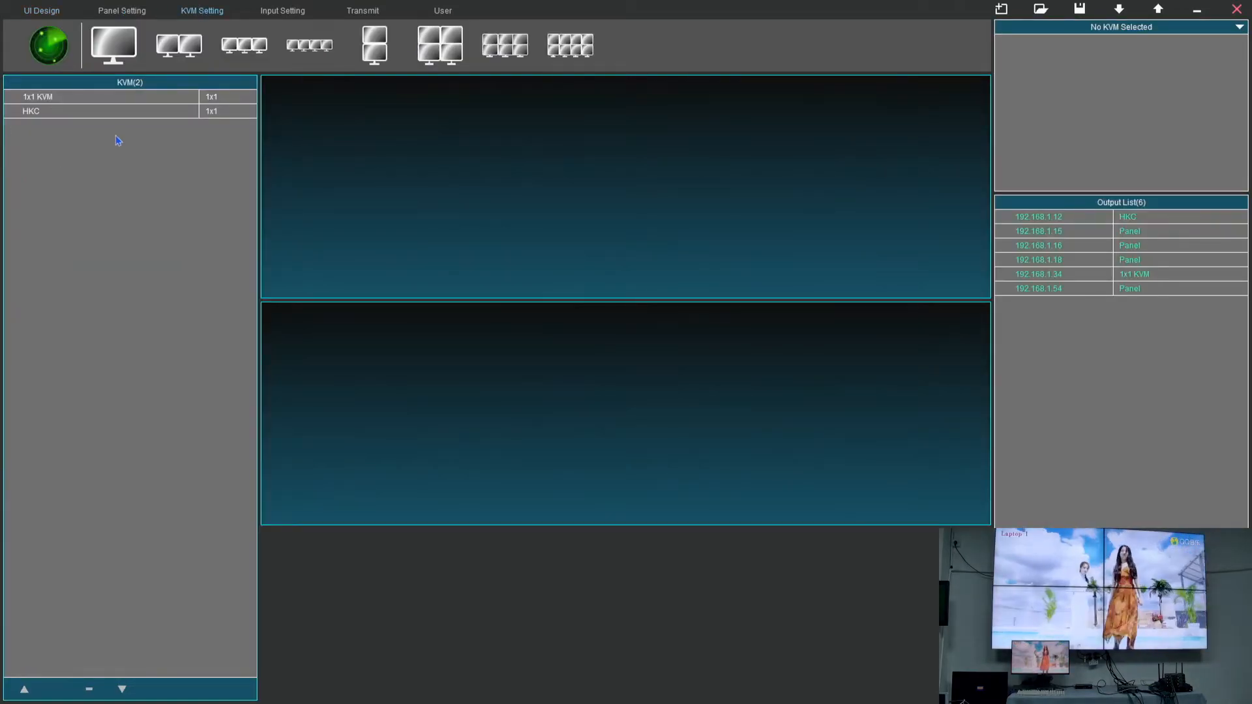
{"action": "left_click", "coordinate": [129, 112]}
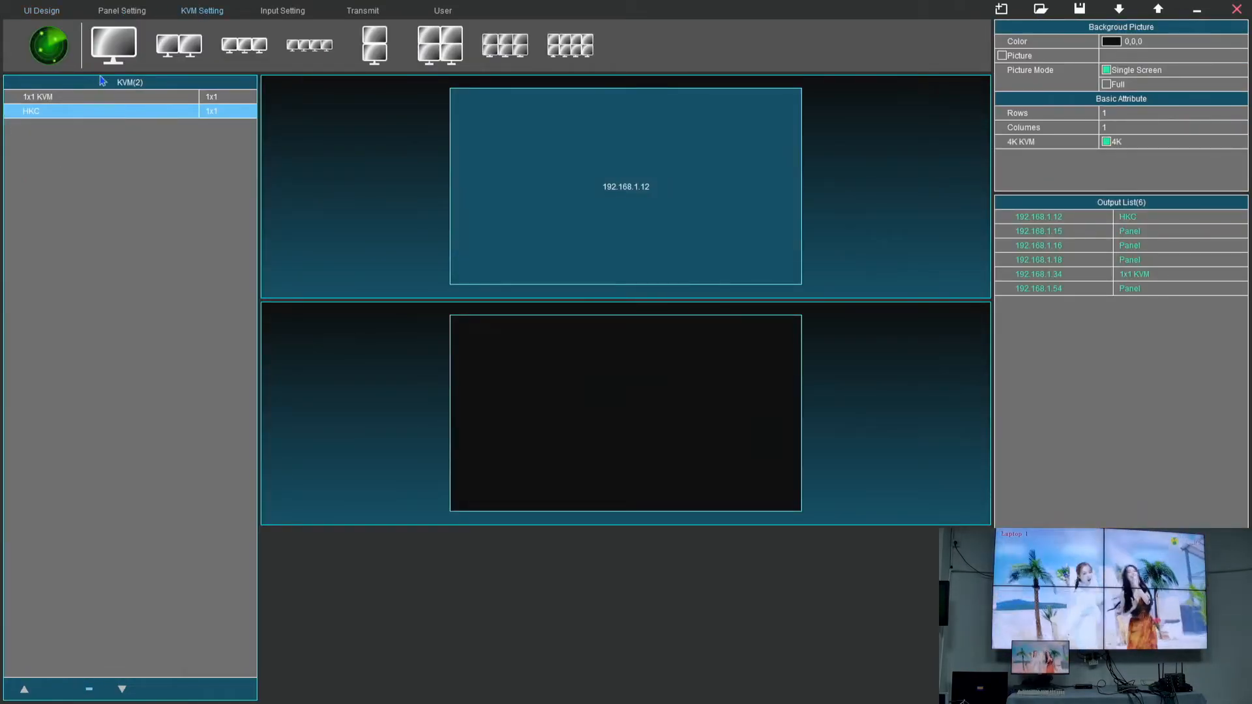
{"action": "left_click", "coordinate": [89, 691]}
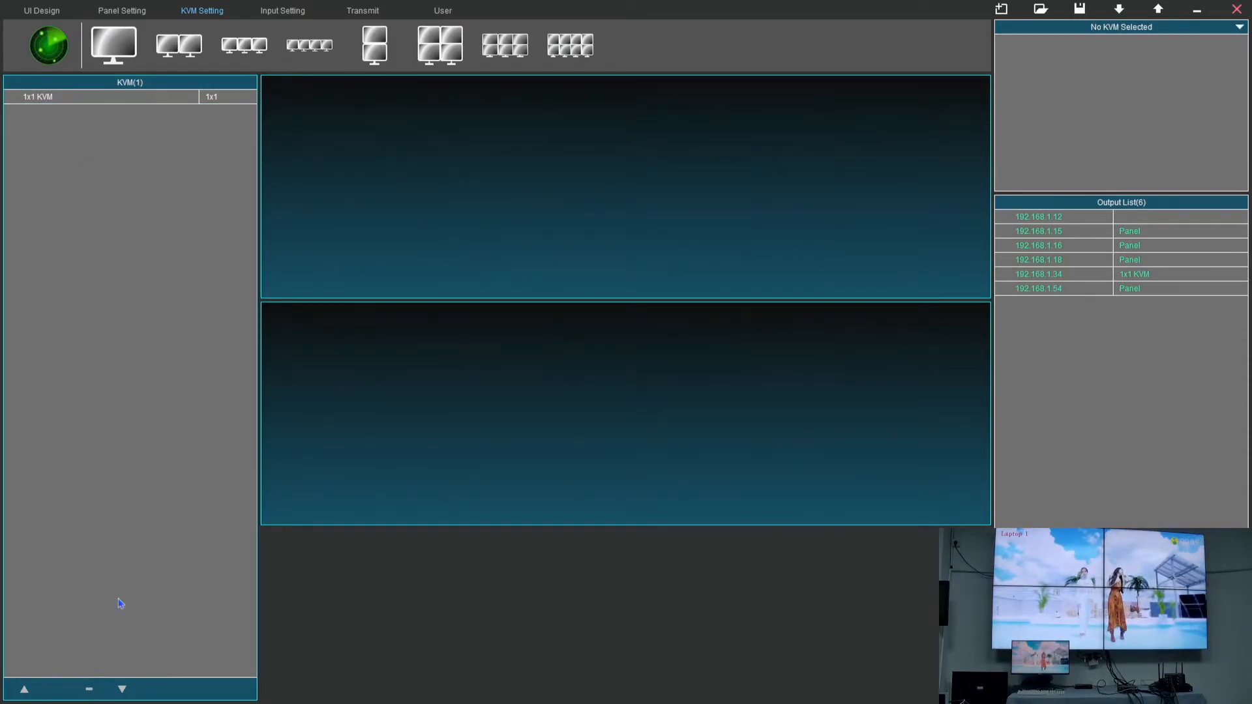
{"action": "left_click", "coordinate": [174, 98]}
{"action": "left_click", "coordinate": [93, 691]}
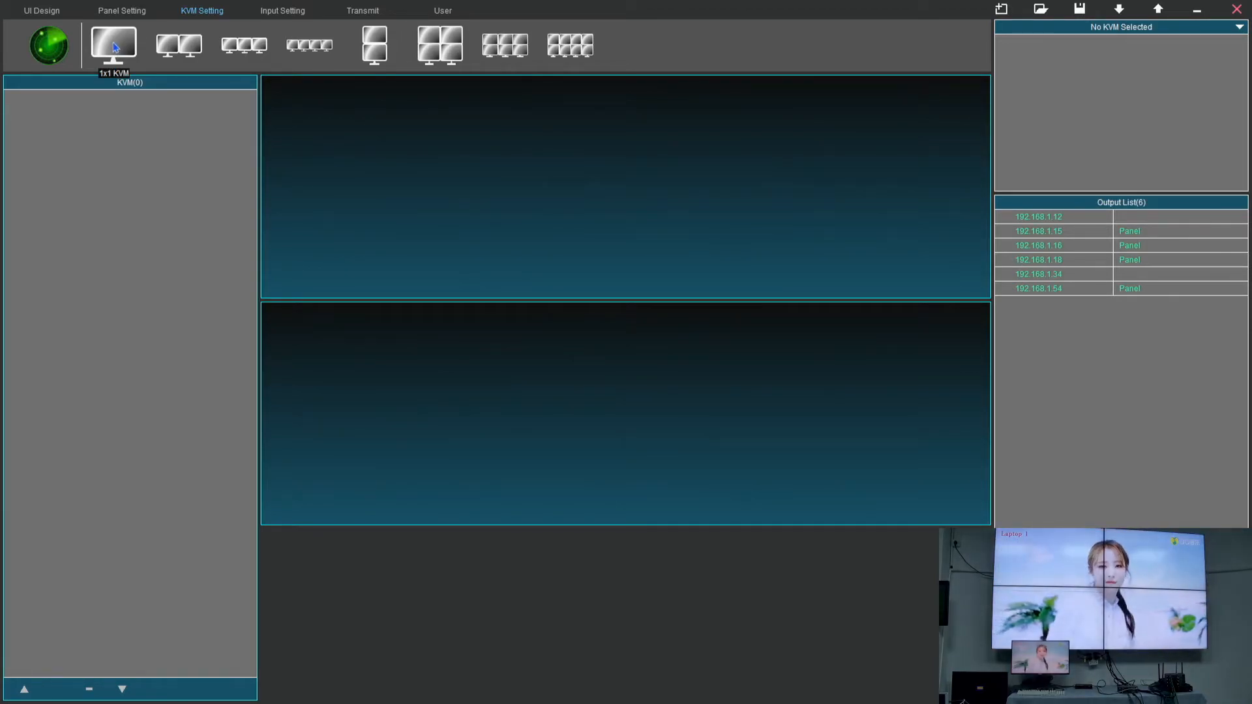
- Create a 1x2 KVM and assign output 192.168.1.12 to its right screen and 192.168.1.34 to its left screen
{"action": "left_click", "coordinate": [186, 51]}
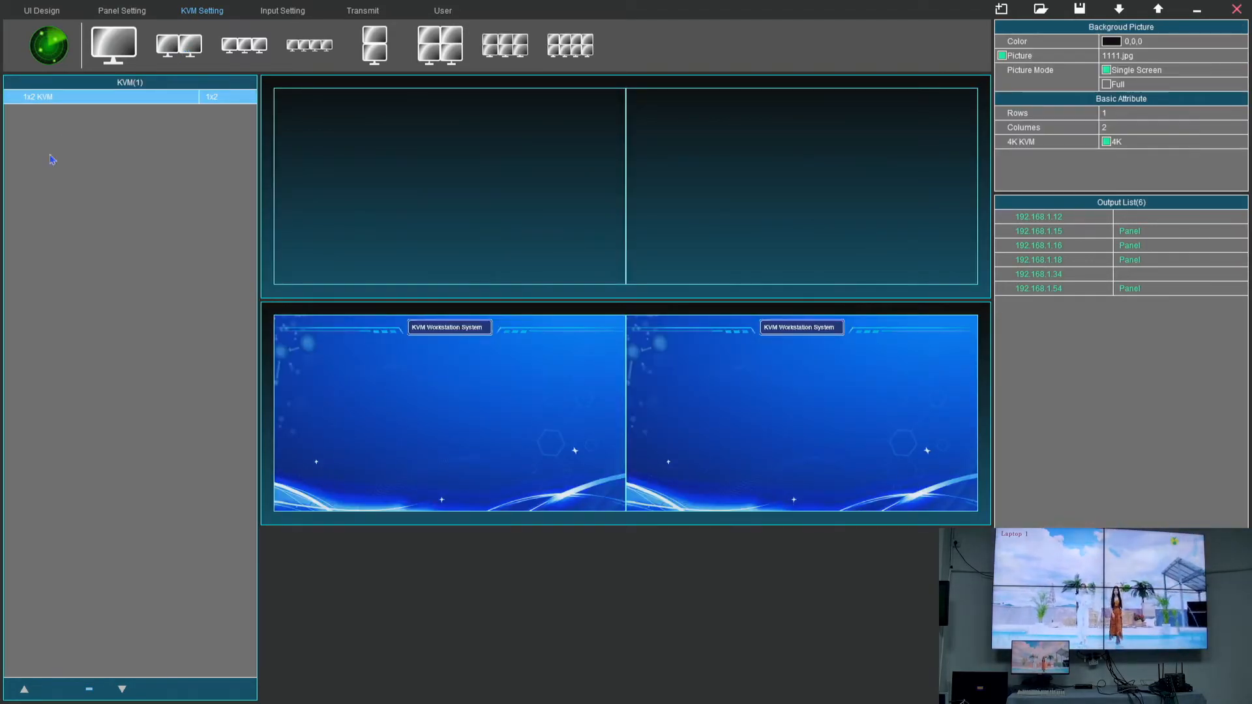
{"action": "left_click", "coordinate": [1062, 219]}
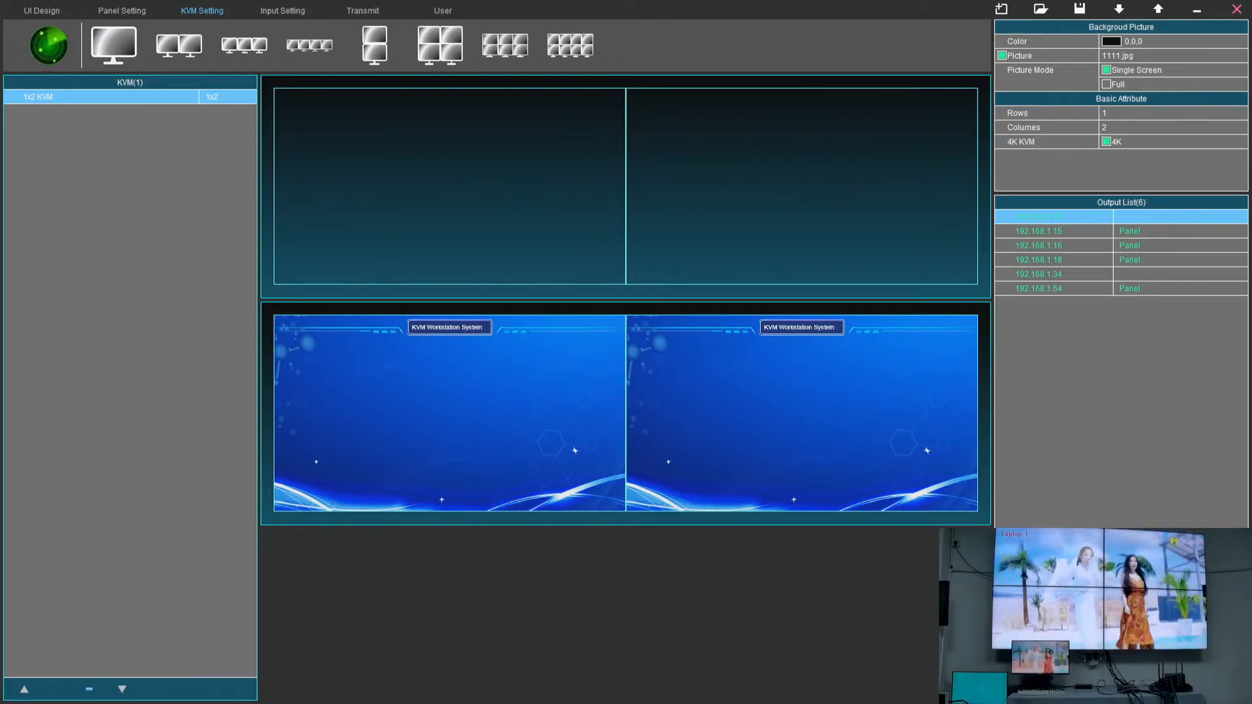
{"action": "left_click", "coordinate": [791, 196]}
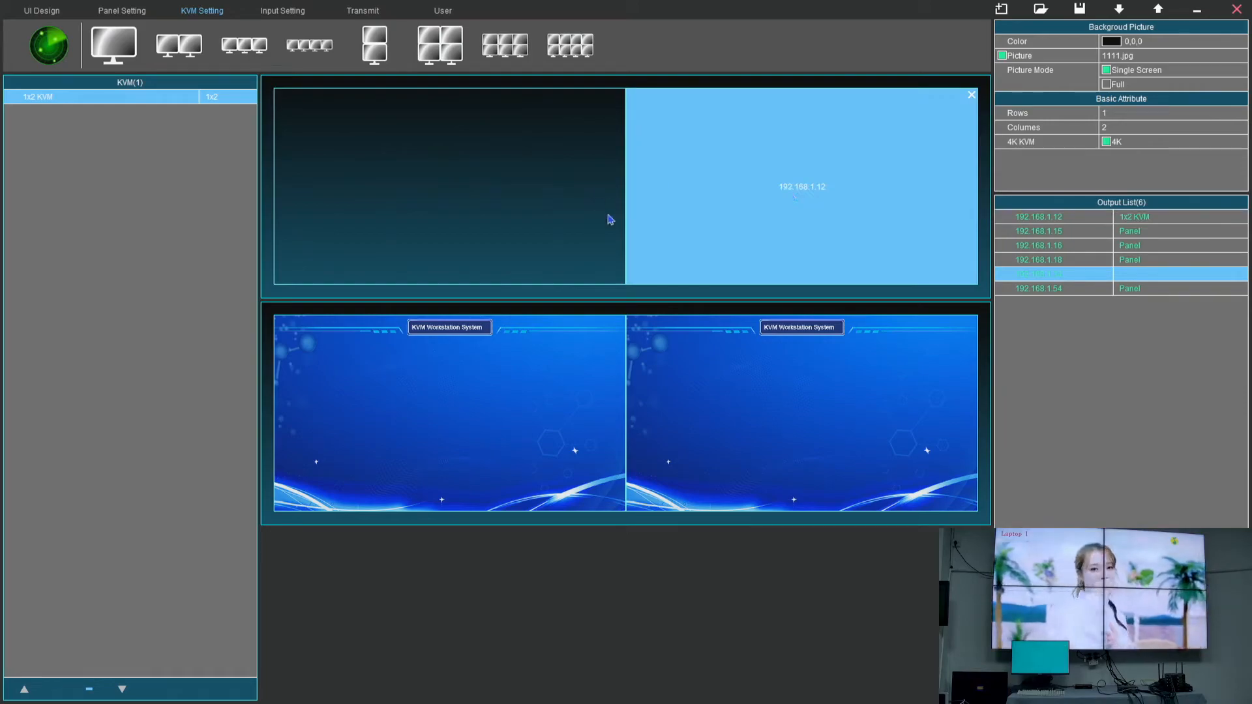
{"action": "left_click", "coordinate": [407, 200]}
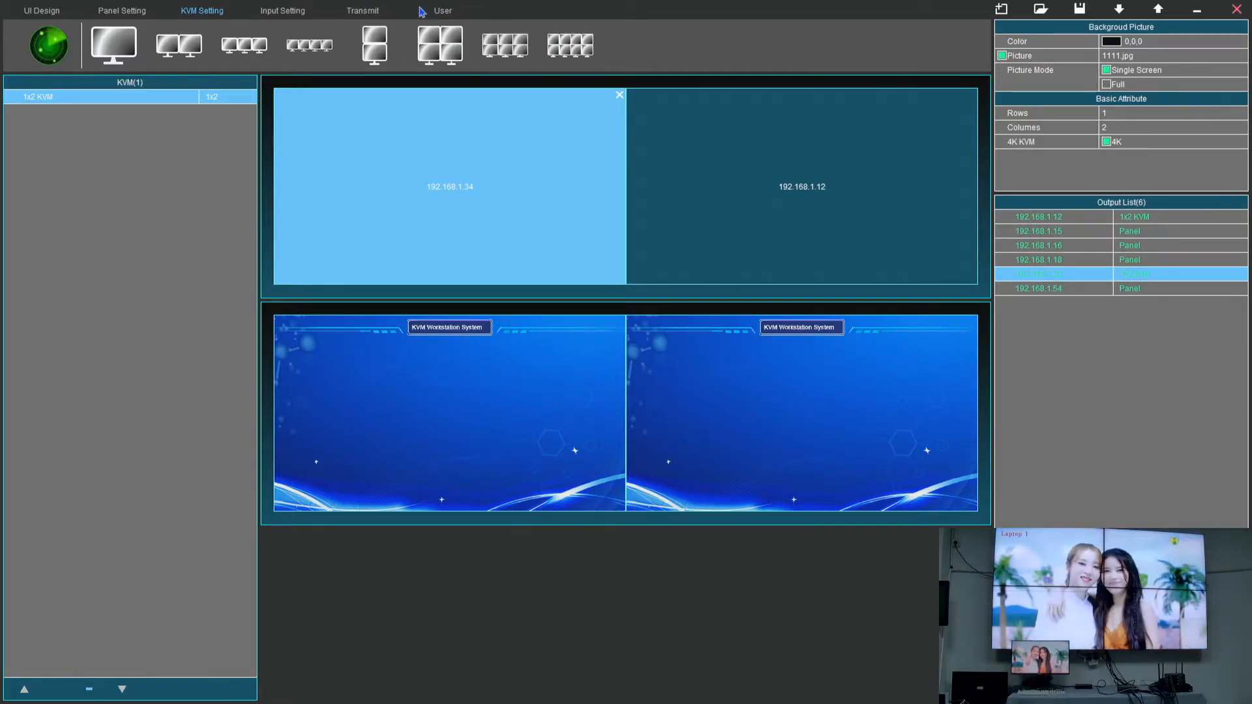
- Delete the existing non-admin account from the user settings
{"action": "left_click", "coordinate": [445, 13]}
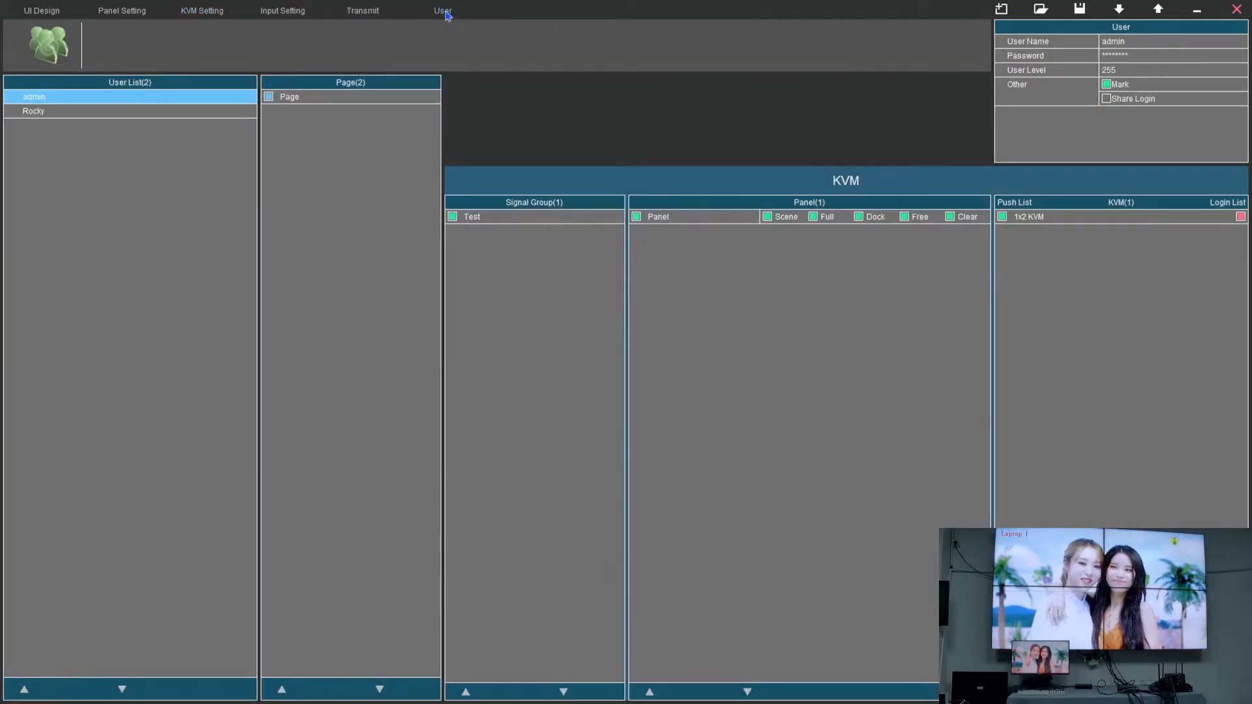
{"action": "left_click", "coordinate": [91, 114]}
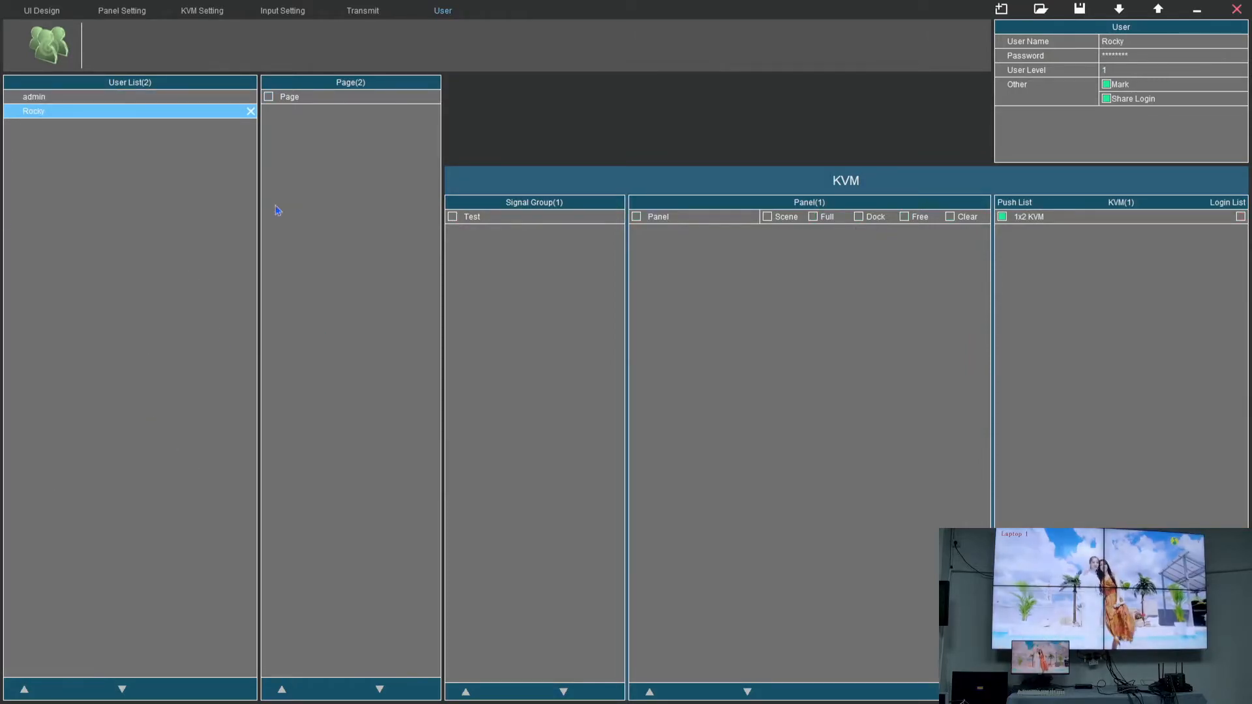
{"action": "left_click", "coordinate": [251, 115]}
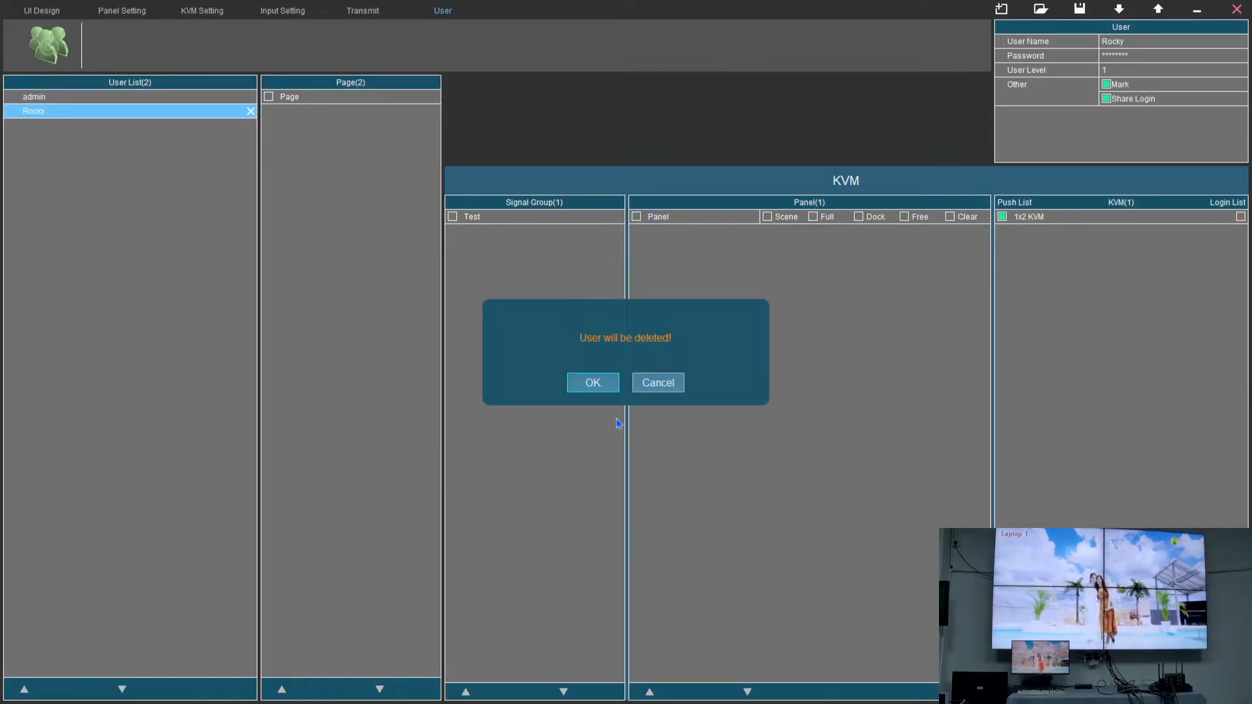
{"action": "left_click", "coordinate": [590, 384]}
- Examine the admin user's permissions and password field
{"action": "left_click", "coordinate": [68, 103]}
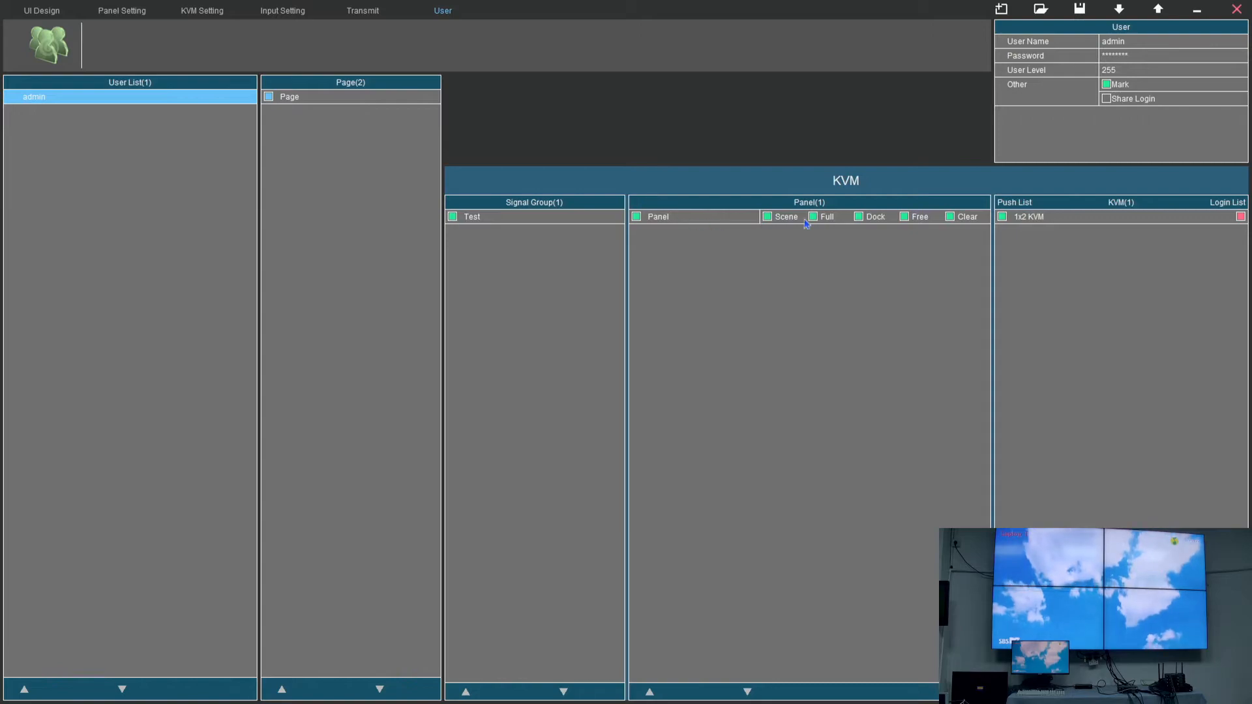
{"action": "double_click", "coordinate": [1142, 57]}
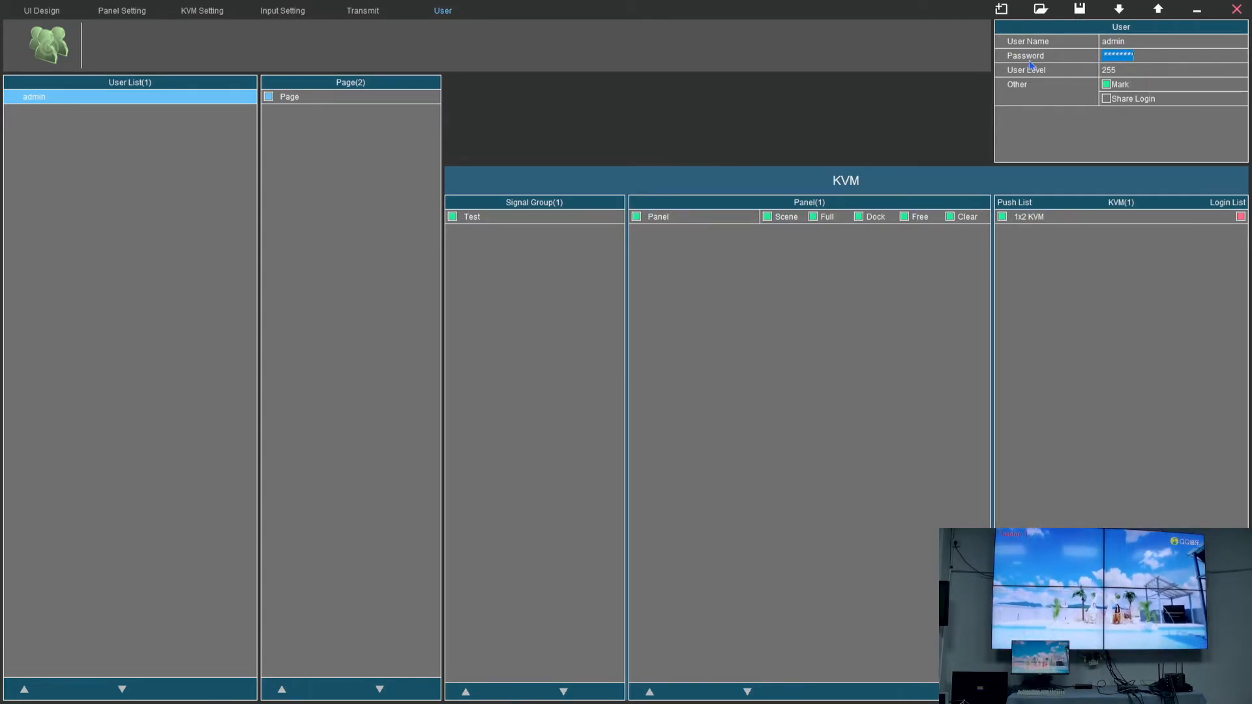
{"action": "left_click", "coordinate": [20, 78]}
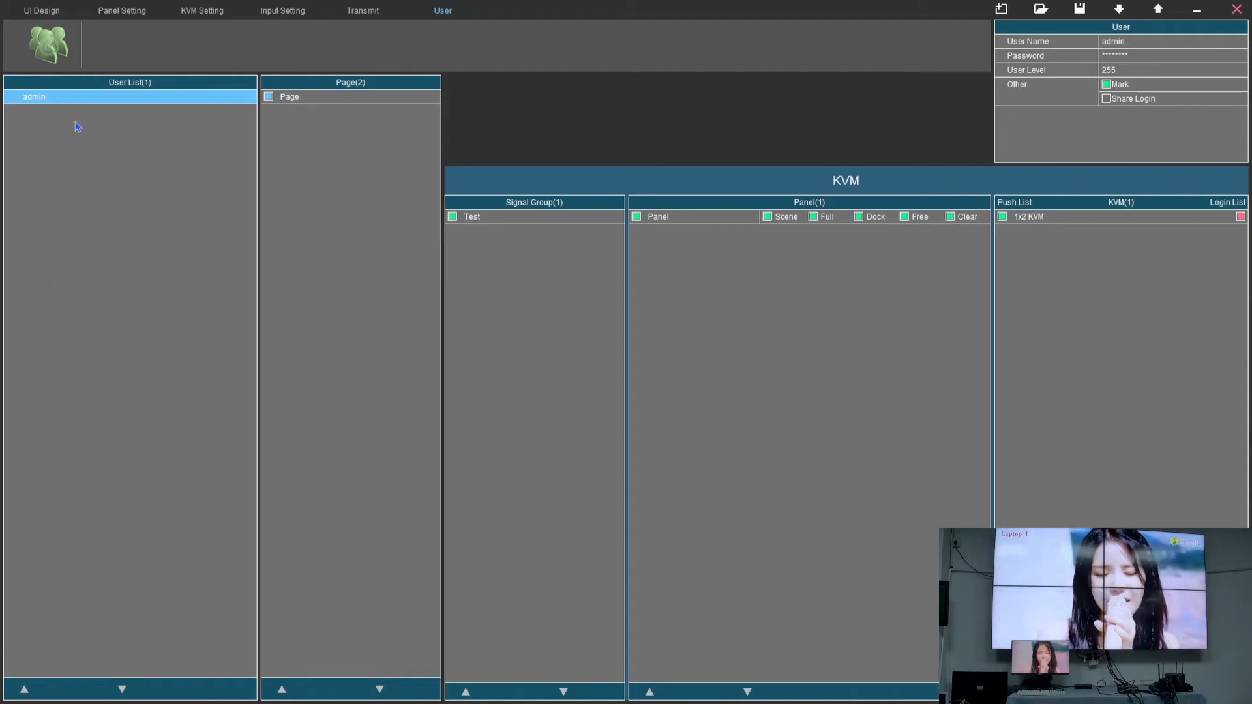
- Add a new user account and enter its user name and password
{"action": "left_click", "coordinate": [53, 48]}
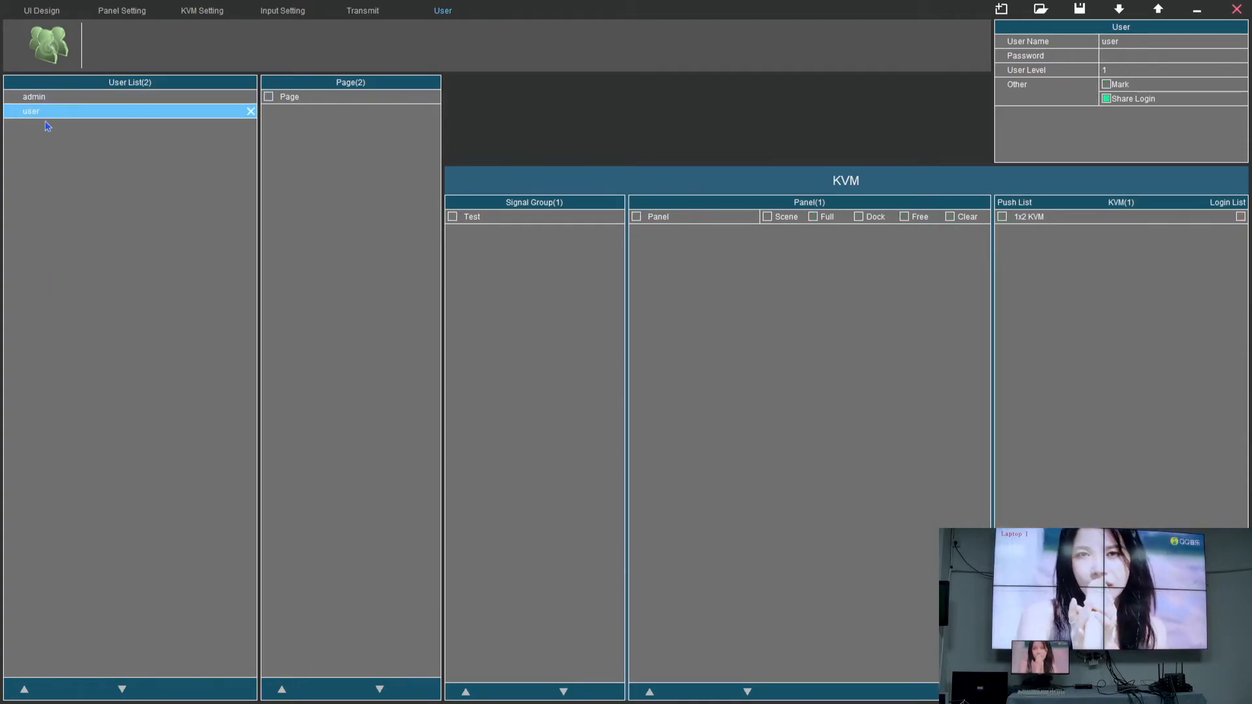
{"action": "left_click", "coordinate": [1126, 41]}
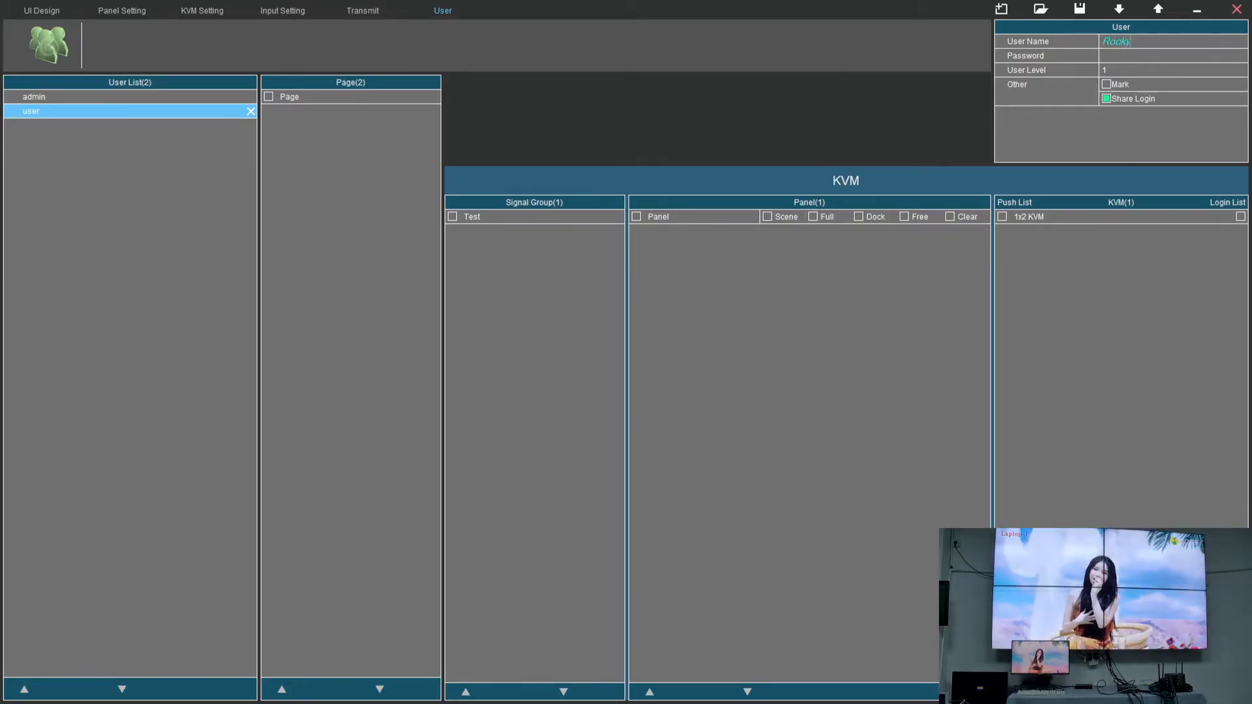
{"action": "left_click", "coordinate": [1120, 59]}
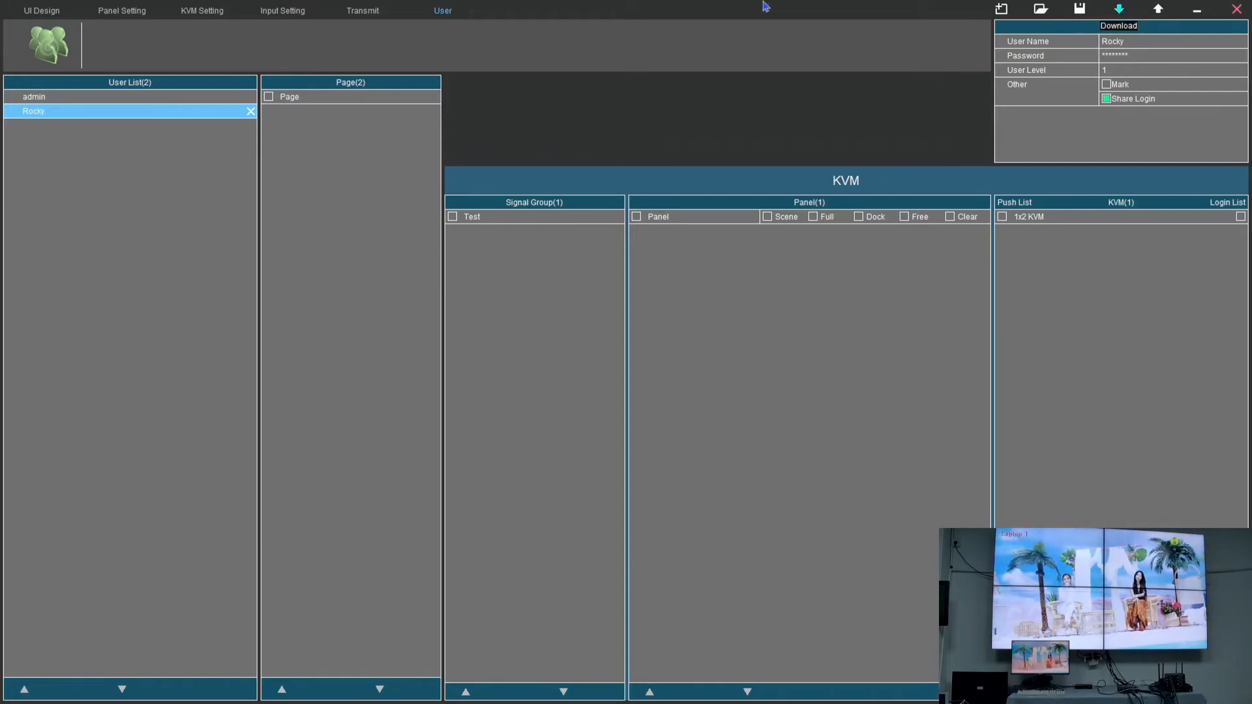
- Return to the page's UI design, enable the panel's Title OSD toolbar button and set the panel's fill mode to Pure Color
{"action": "left_click", "coordinate": [43, 10]}
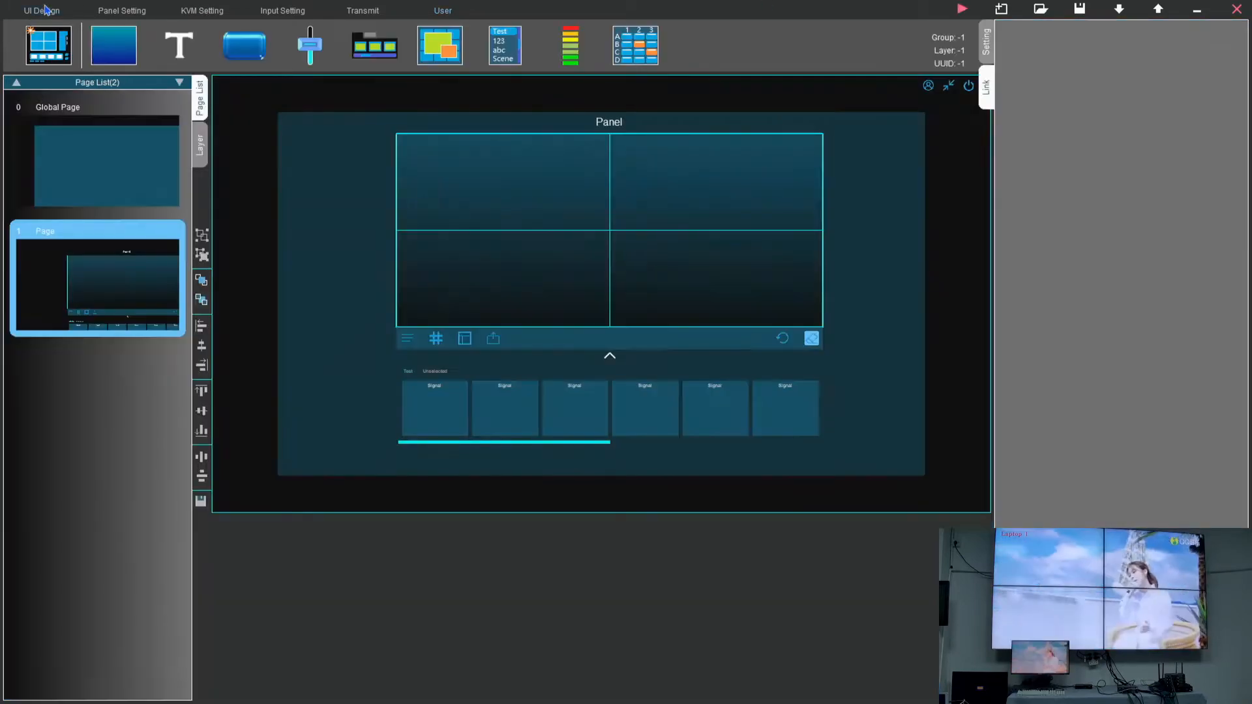
{"action": "left_click", "coordinate": [113, 173]}
{"action": "left_click", "coordinate": [116, 281]}
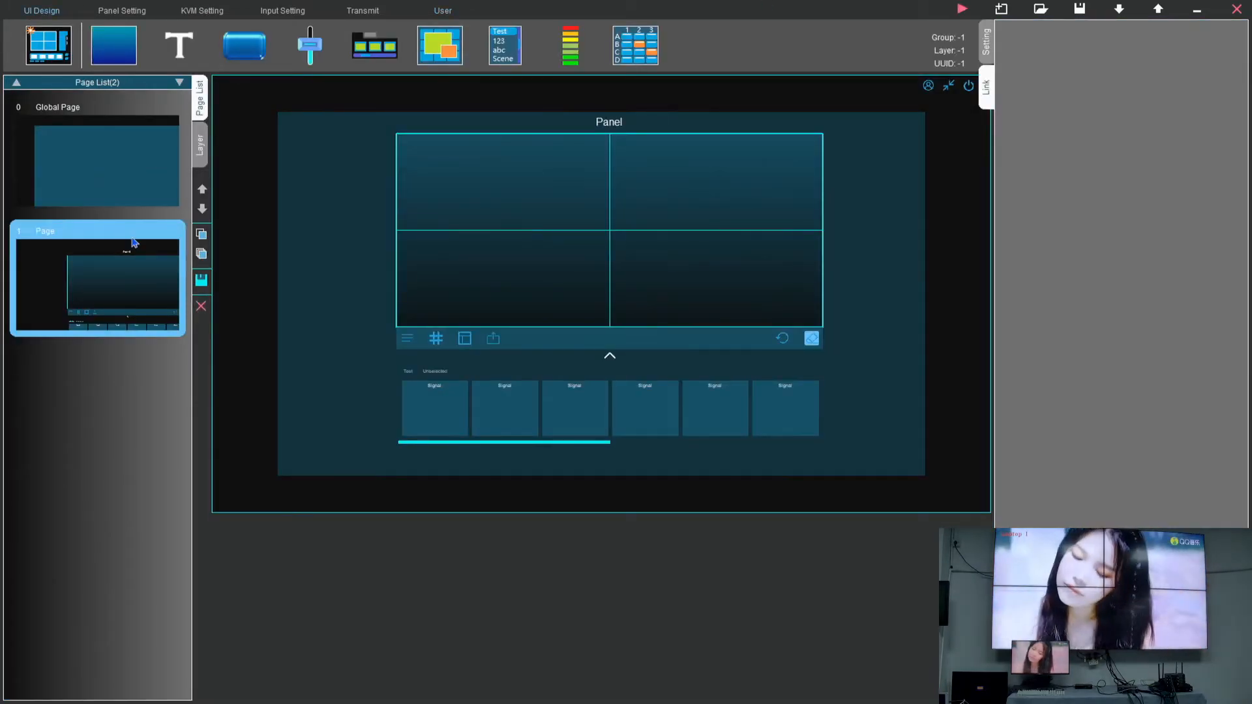
{"action": "left_click", "coordinate": [120, 172]}
{"action": "left_click", "coordinate": [156, 304]}
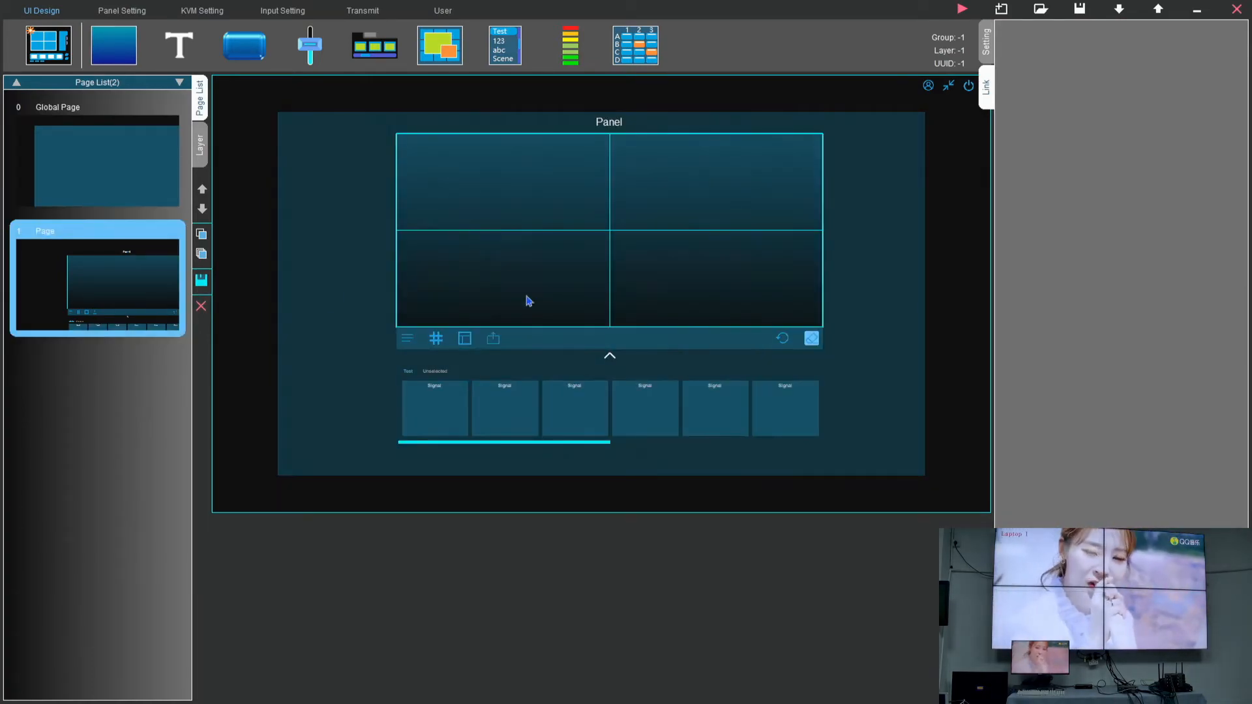
{"action": "left_click", "coordinate": [607, 242]}
{"action": "left_click", "coordinate": [606, 242]}
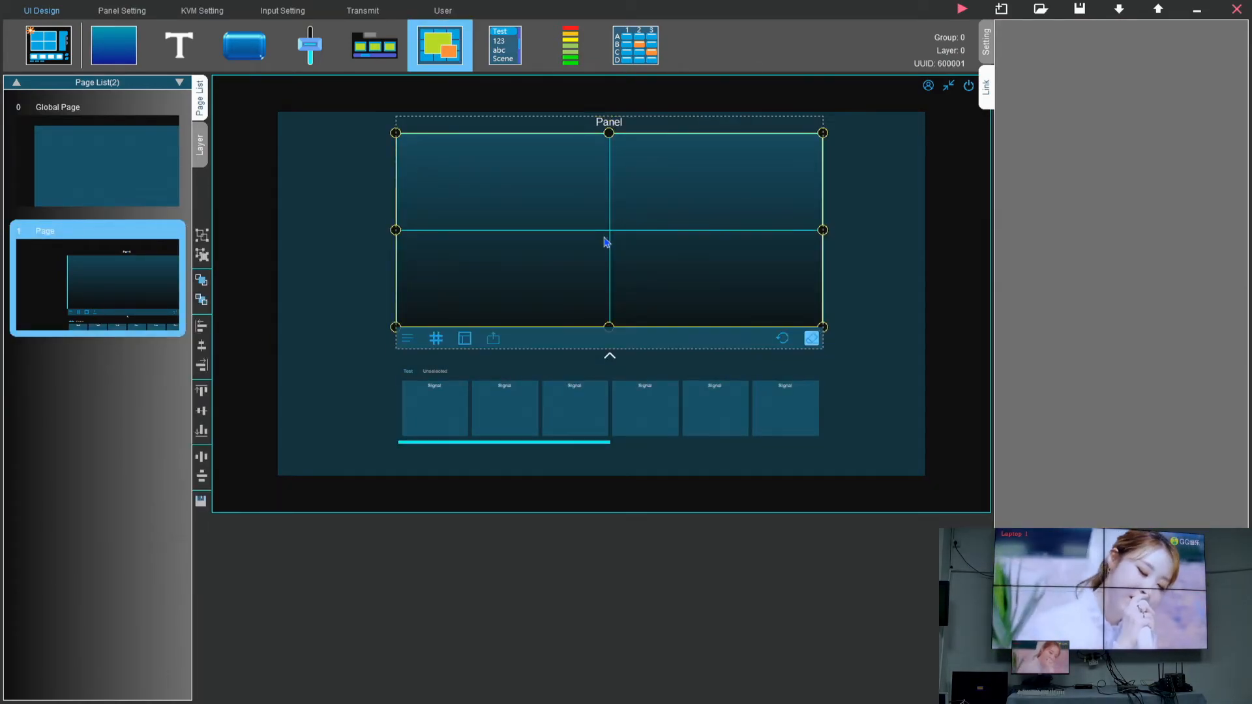
{"action": "left_click", "coordinate": [986, 42]}
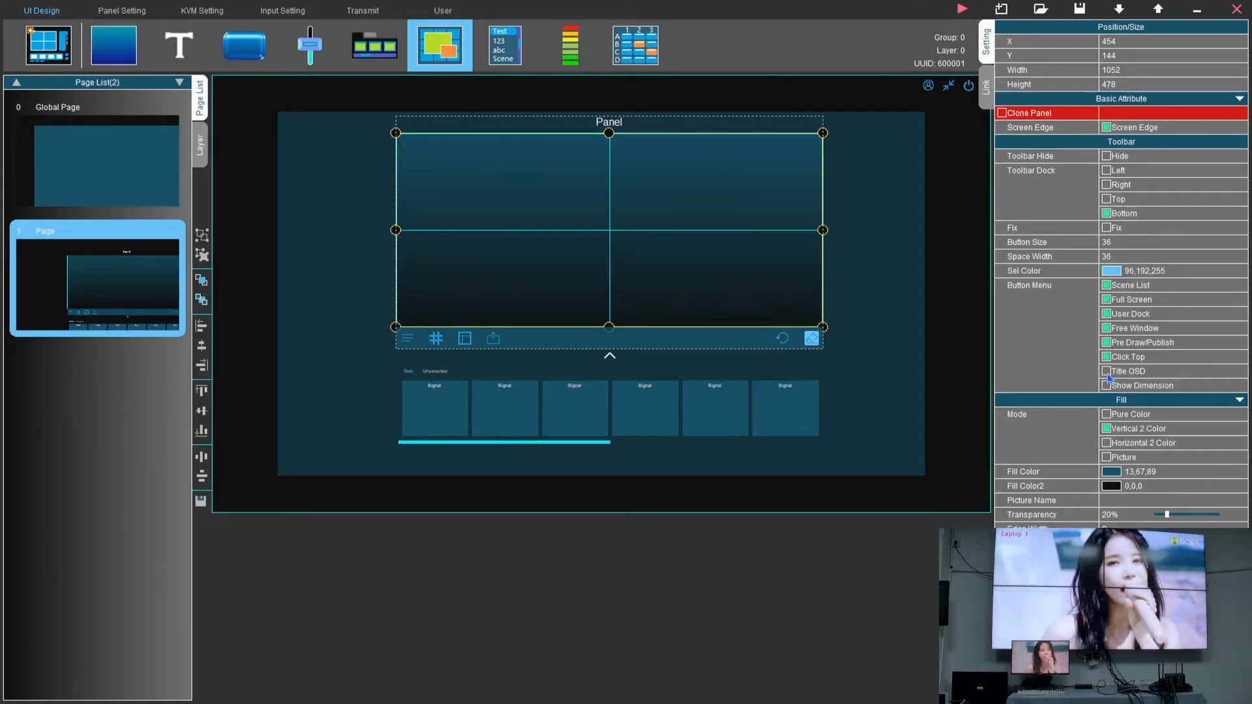
{"action": "left_click", "coordinate": [1107, 373]}
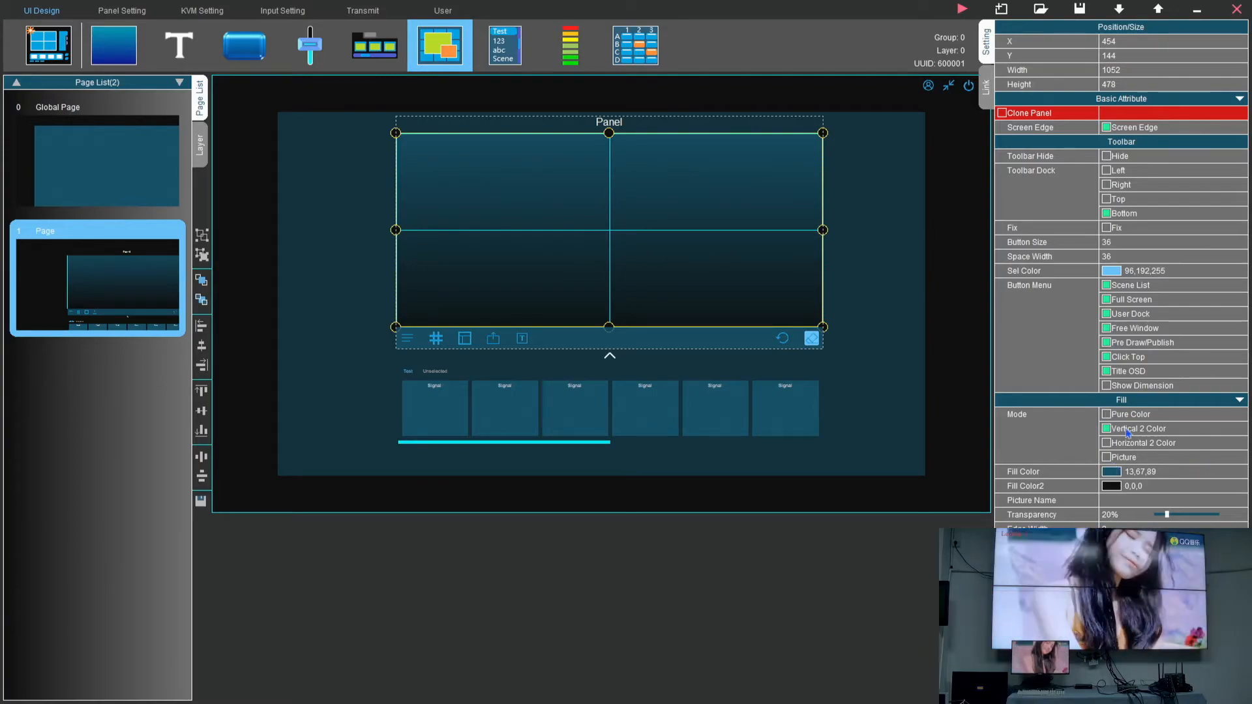
{"action": "left_click", "coordinate": [1106, 415]}
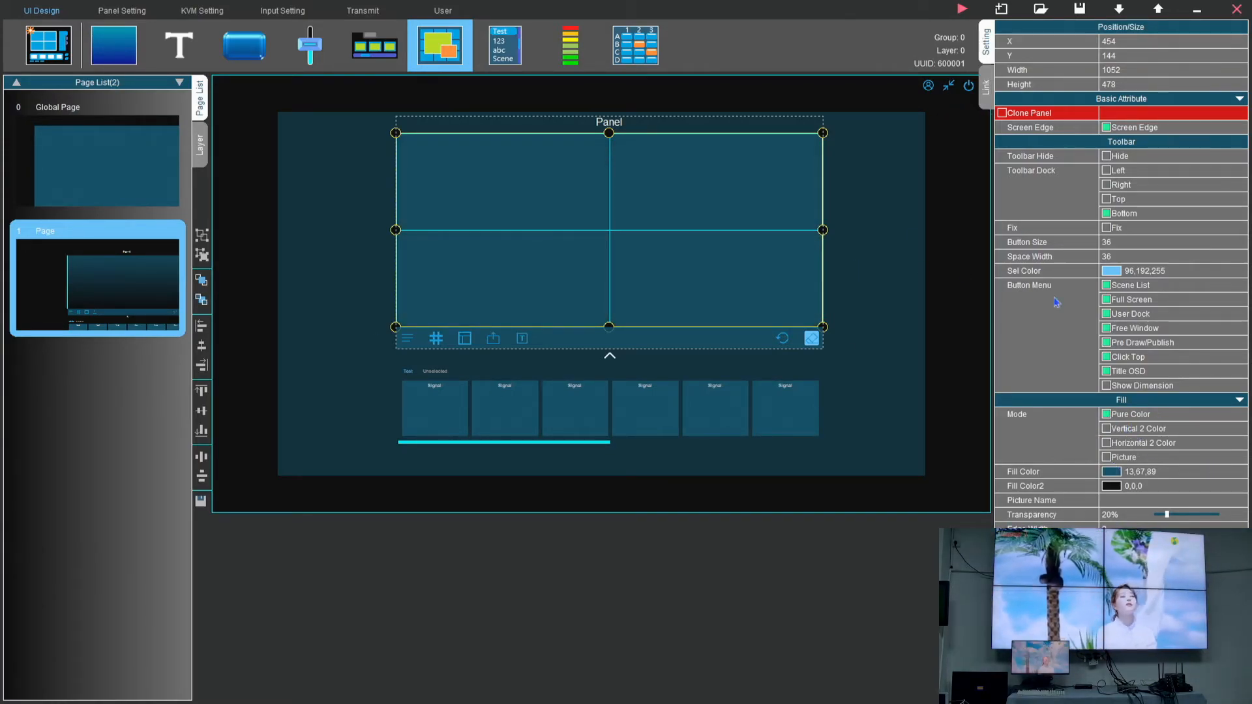
- Upload the finished design and accept overwriting the existing system design
{"action": "left_click", "coordinate": [1159, 12]}
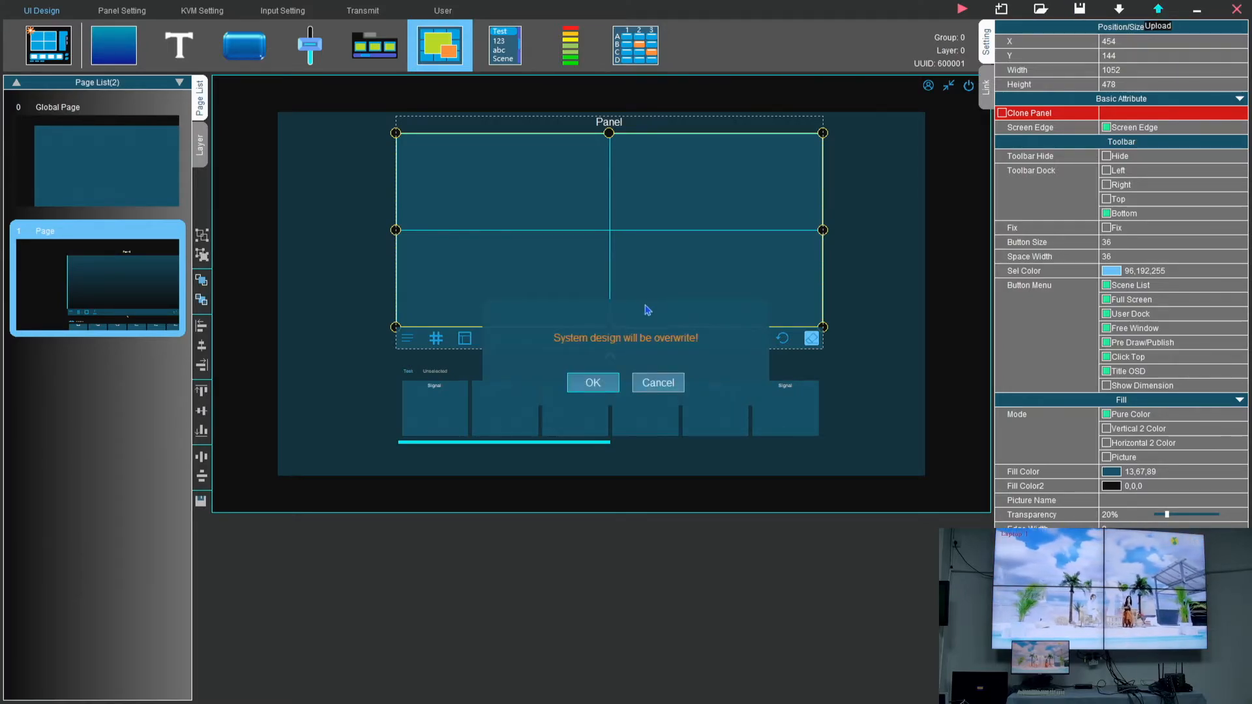
{"action": "left_click", "coordinate": [592, 383]}
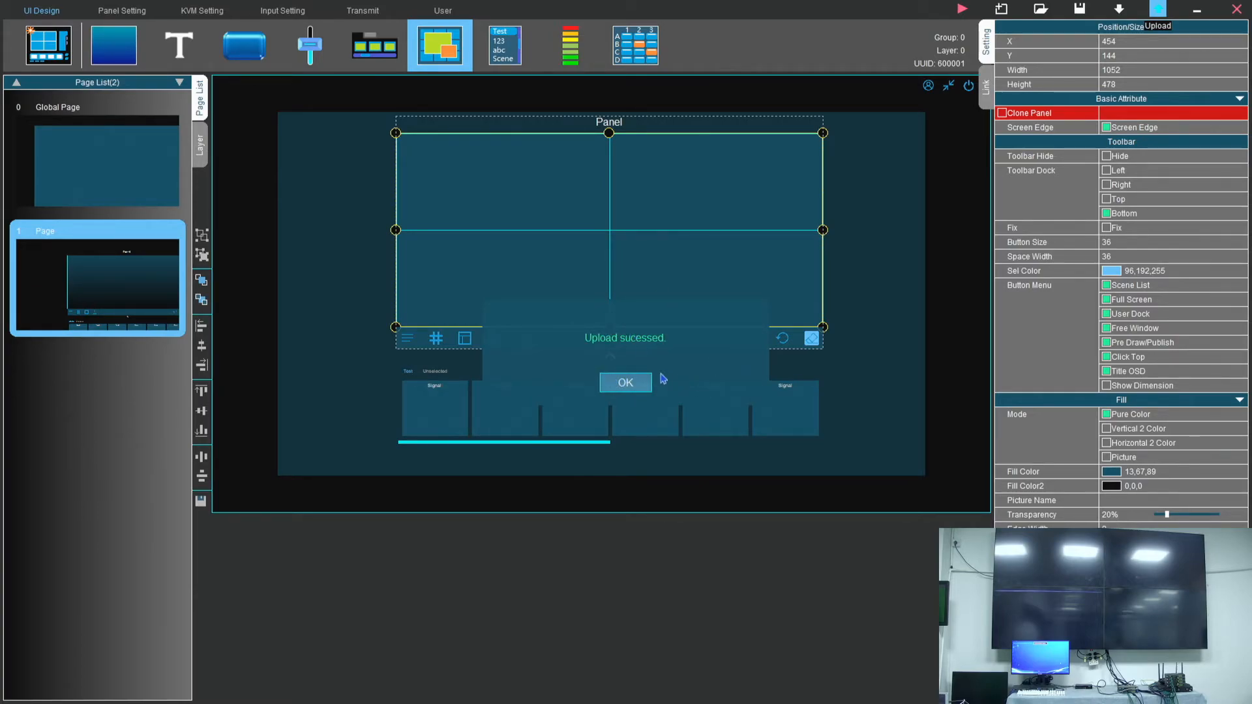
- Dismiss the upload message, minimize UI Designer and launch the NSPC_0314 client from the NPSC_client_win_64 folder inside Windows Control NSPC_1116
{"action": "left_click", "coordinate": [637, 386]}
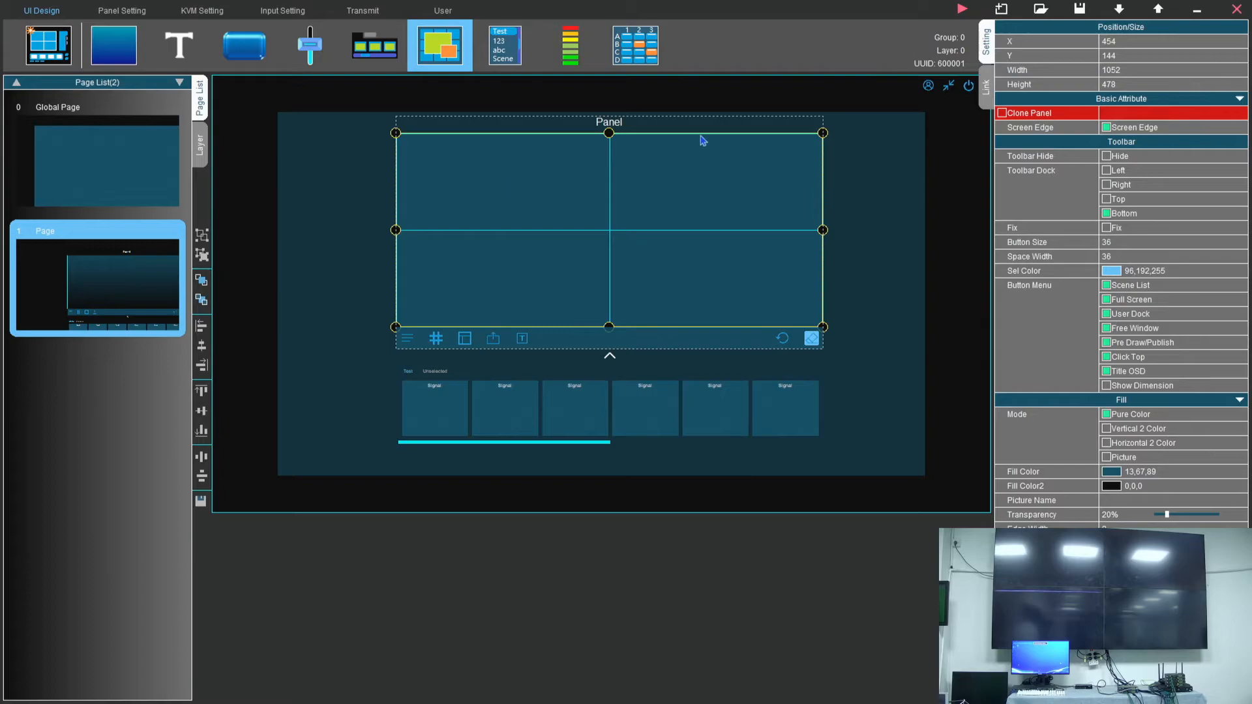
{"action": "left_click", "coordinate": [1193, 16]}
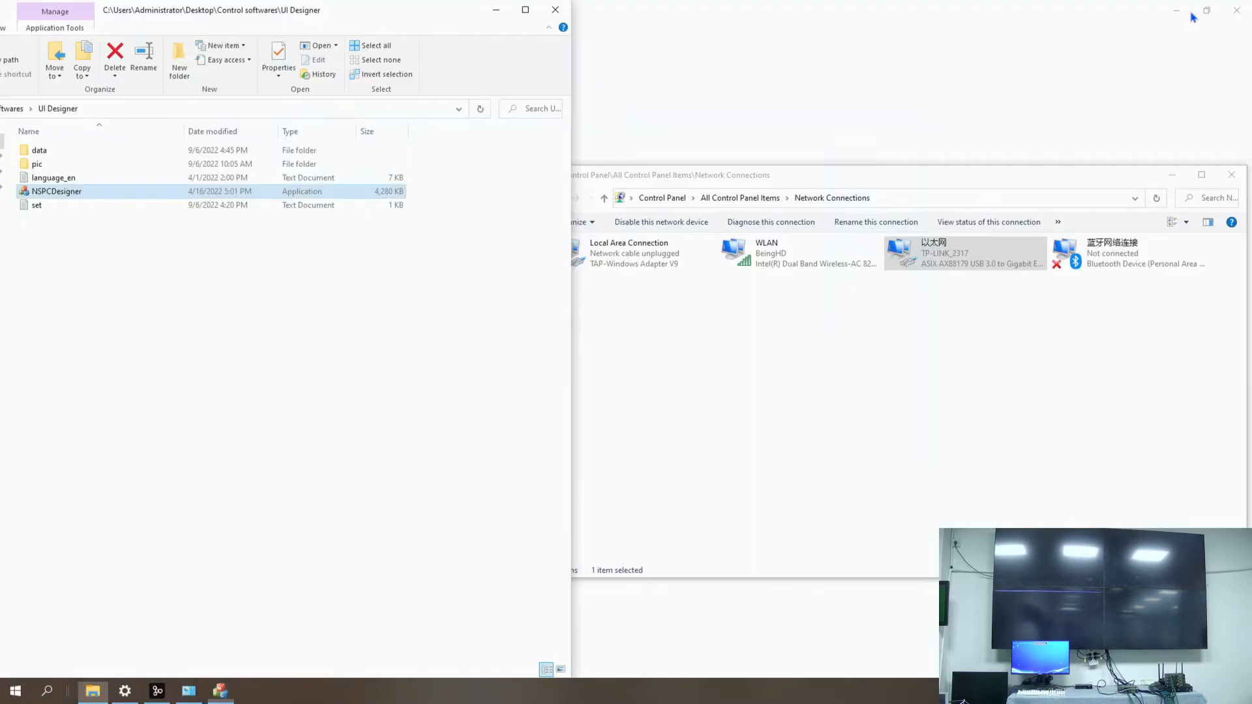
{"action": "left_click", "coordinate": [14, 109]}
{"action": "left_click", "coordinate": [81, 178]}
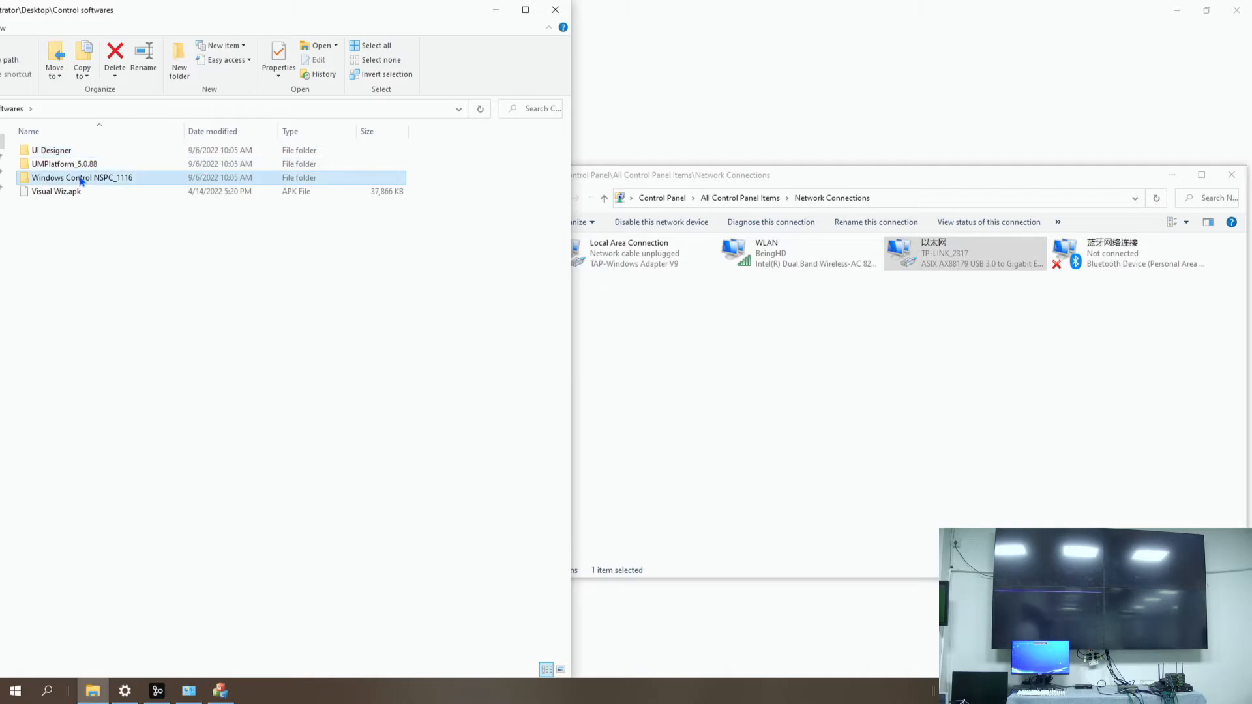
{"action": "double_click", "coordinate": [131, 180]}
{"action": "double_click", "coordinate": [101, 151]}
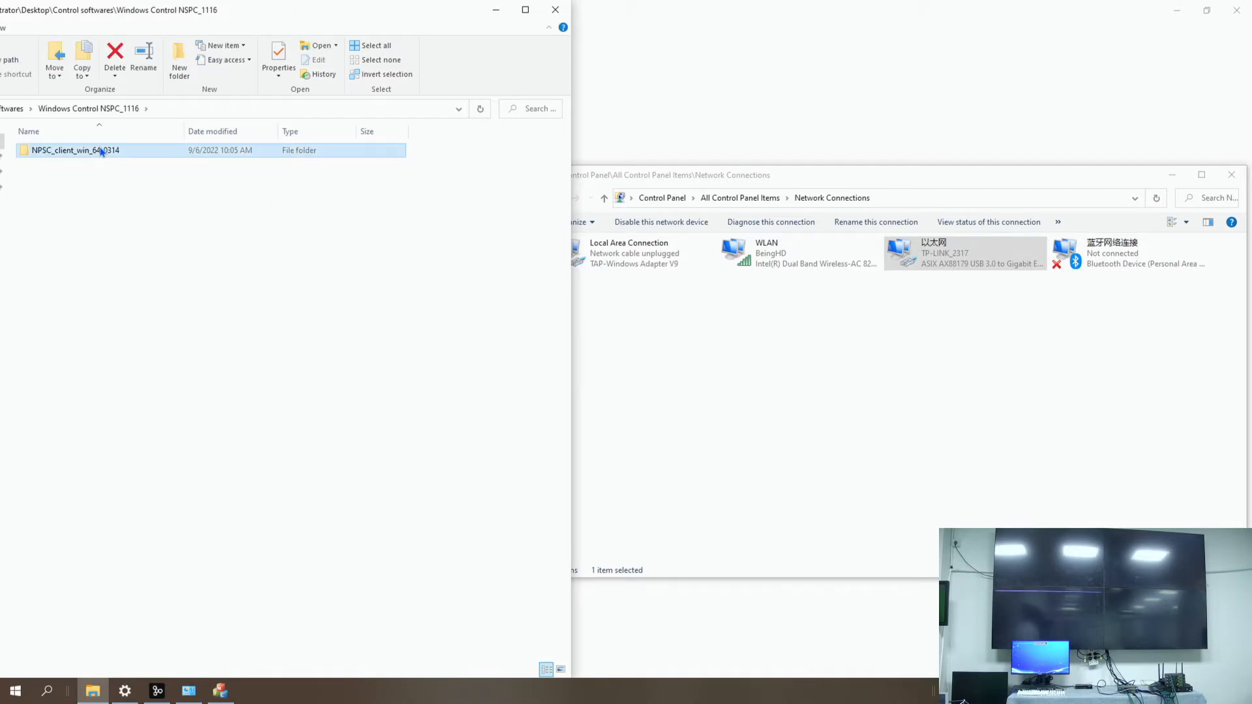
{"action": "double_click", "coordinate": [89, 150]}
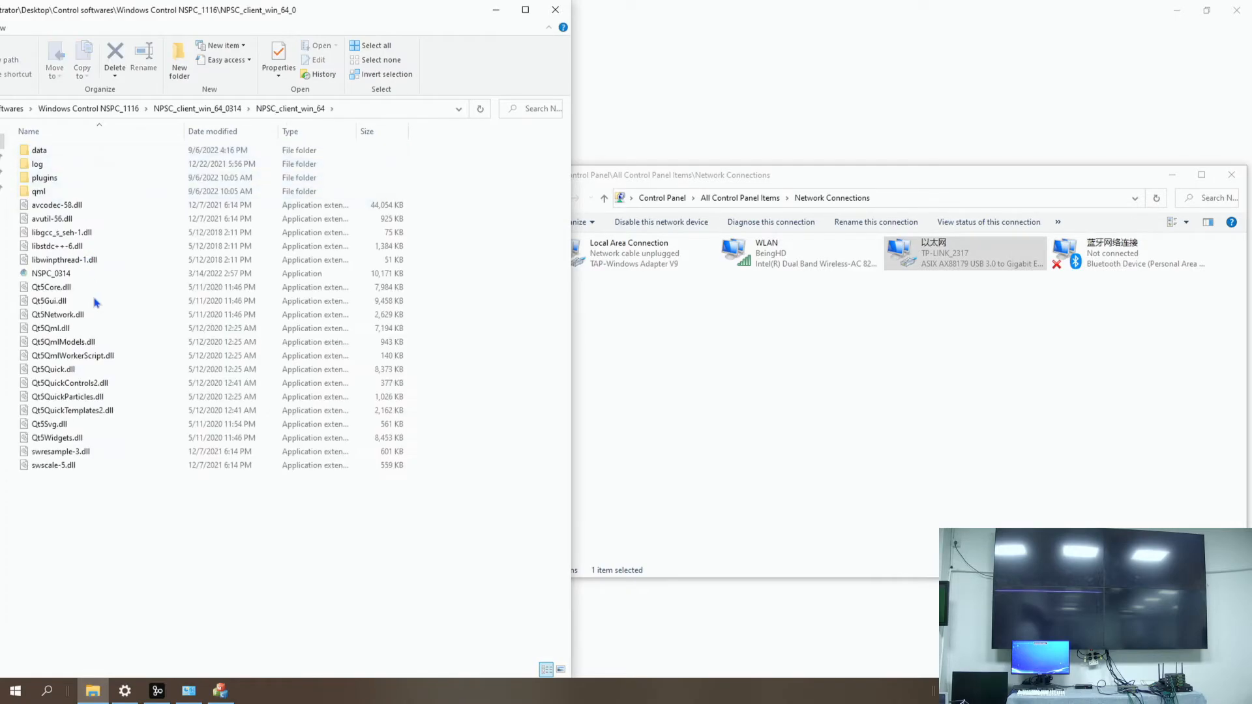
{"action": "left_click", "coordinate": [40, 275]}
{"action": "double_click", "coordinate": [41, 275]}
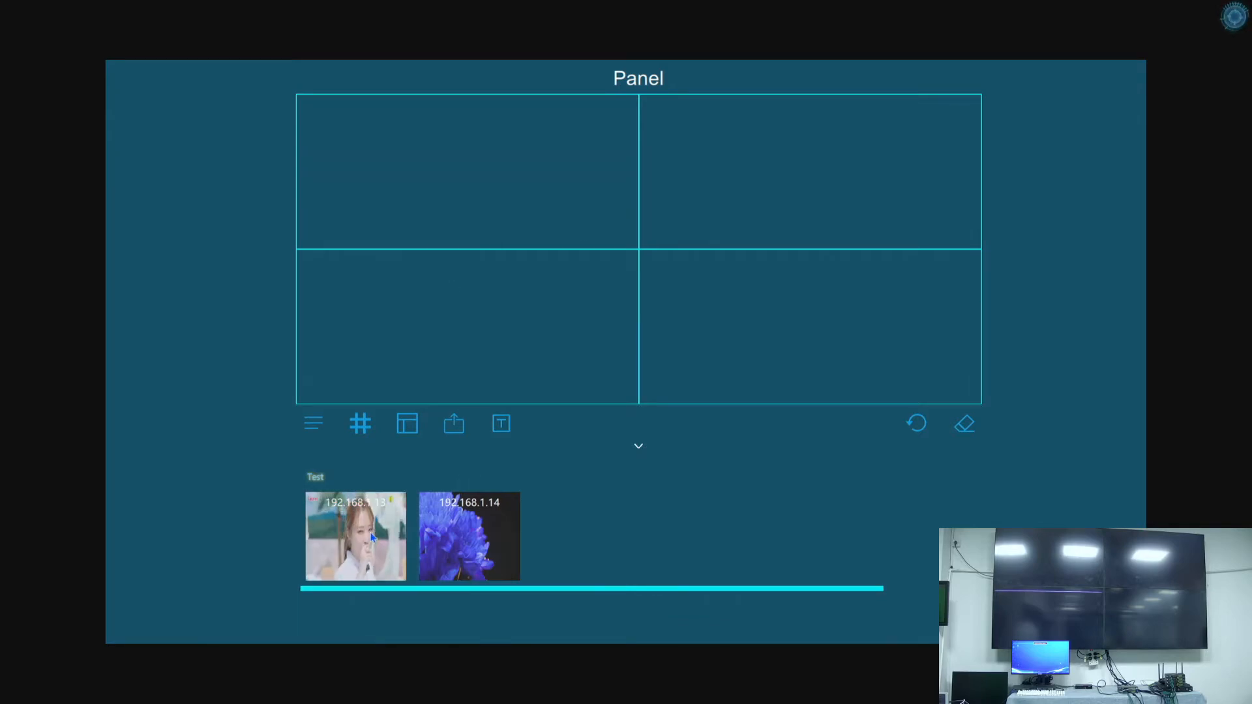
- Fill the 2x2 panel with signal 192.168.1.13 in both left cells and signal 192.168.1.14 in both right cells
{"action": "left_click_drag", "start_coordinate": [346, 553], "coordinate": [574, 228]}
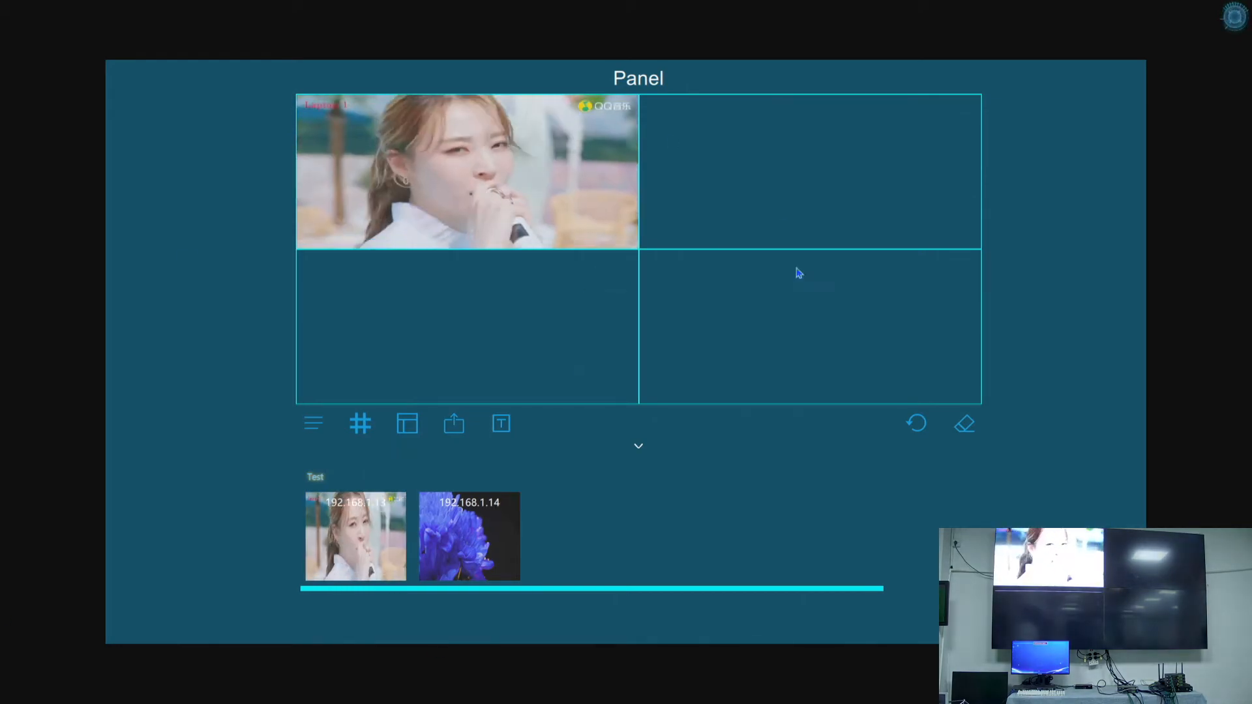
{"action": "left_click_drag", "start_coordinate": [480, 536], "coordinate": [657, 363]}
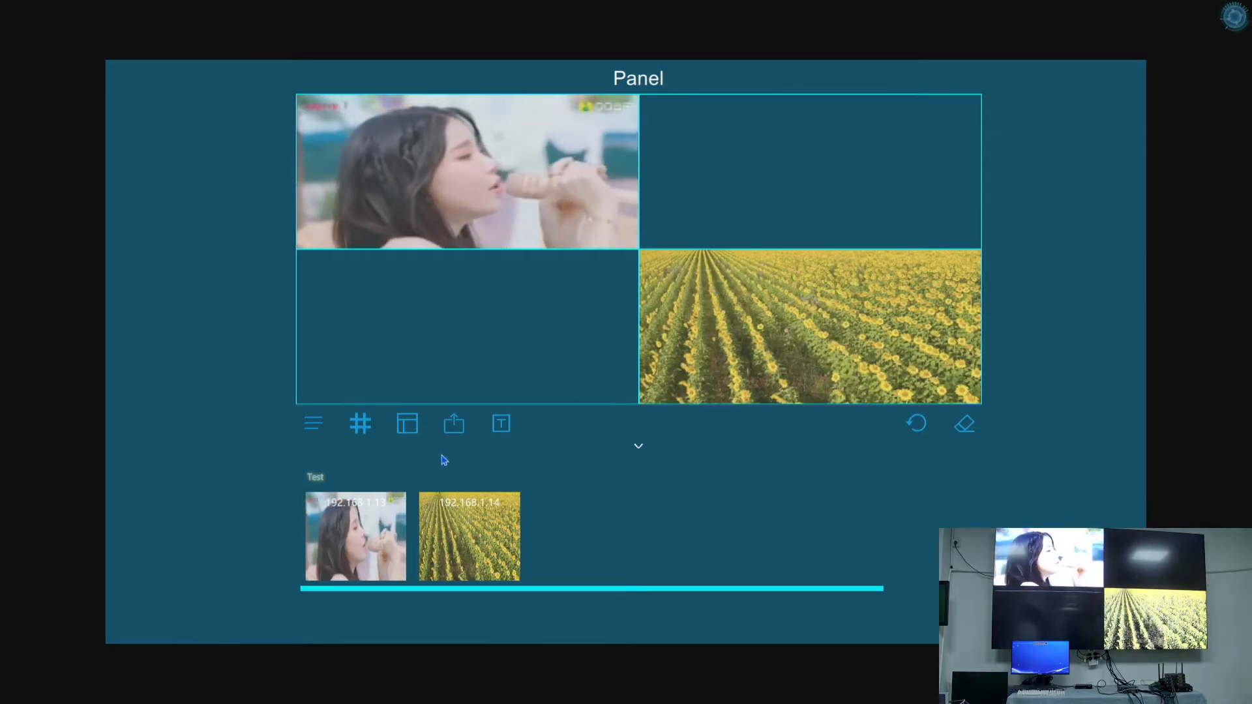
{"action": "left_click_drag", "start_coordinate": [355, 536], "coordinate": [457, 323]}
{"action": "left_click_drag", "start_coordinate": [462, 538], "coordinate": [796, 176]}
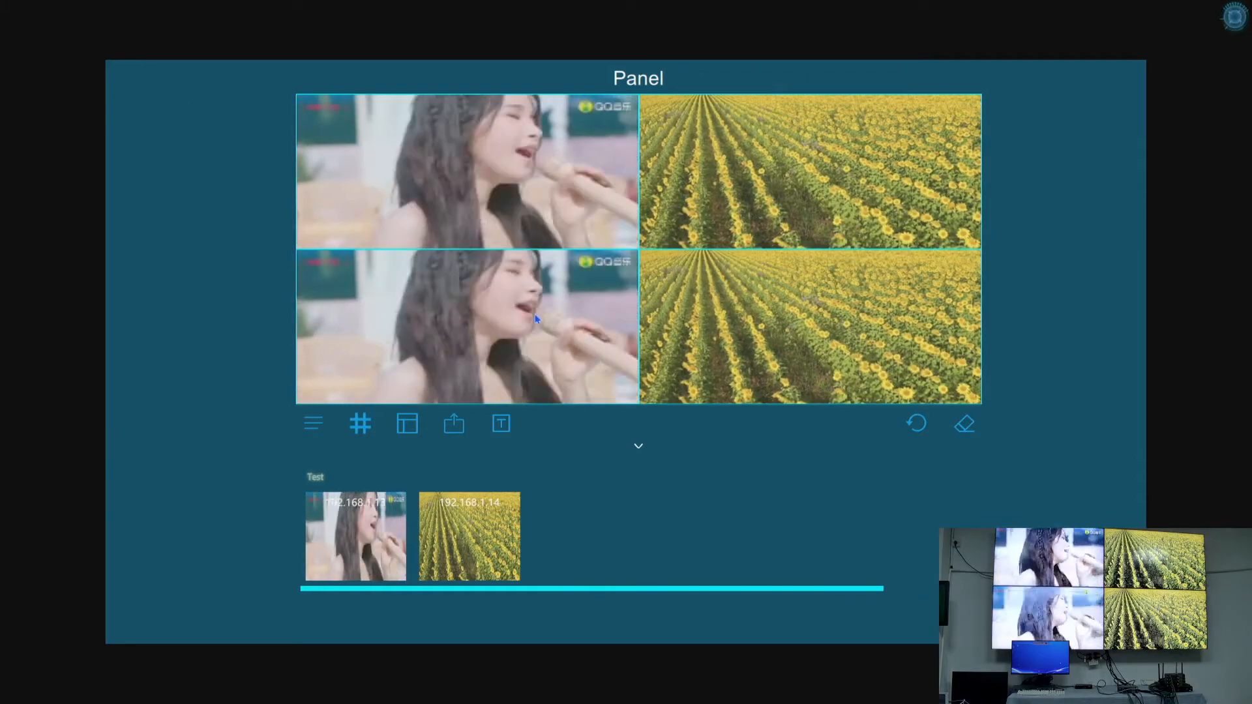
- Enlarge the lower-left signal to the whole wall and restore it, enlarge the lower-right signal, and clear the panel
{"action": "double_click", "coordinate": [535, 317]}
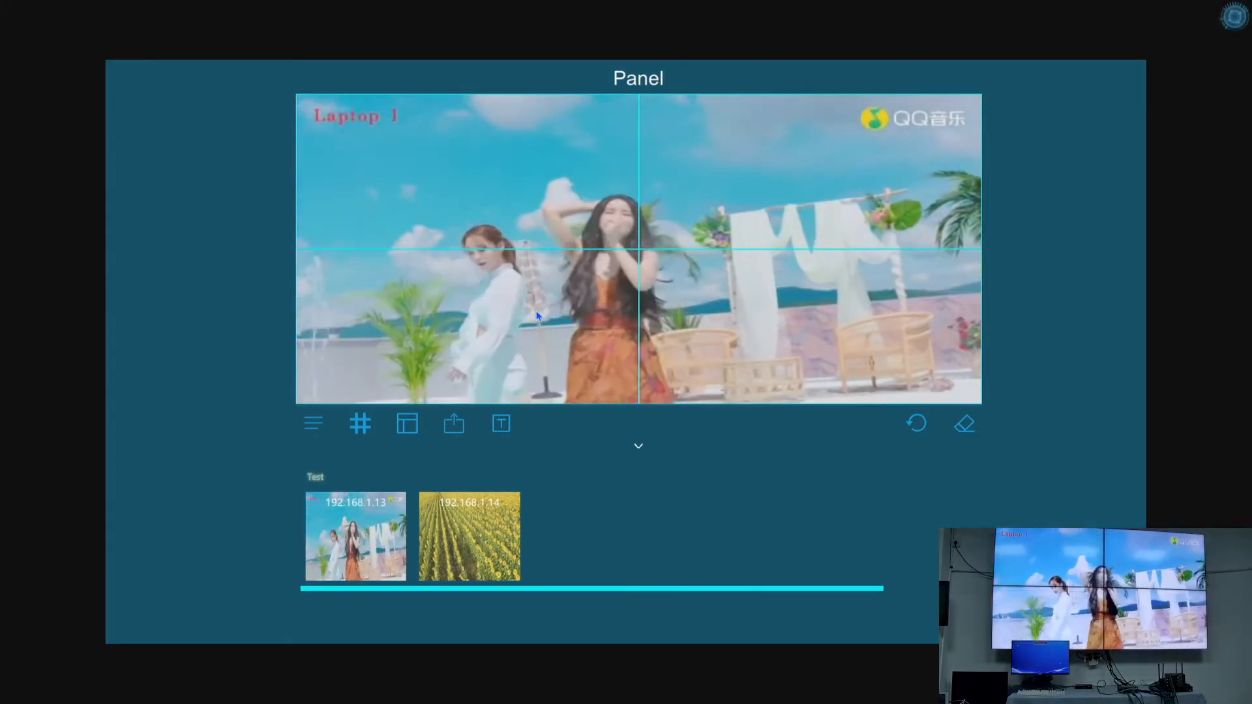
{"action": "double_click", "coordinate": [536, 310]}
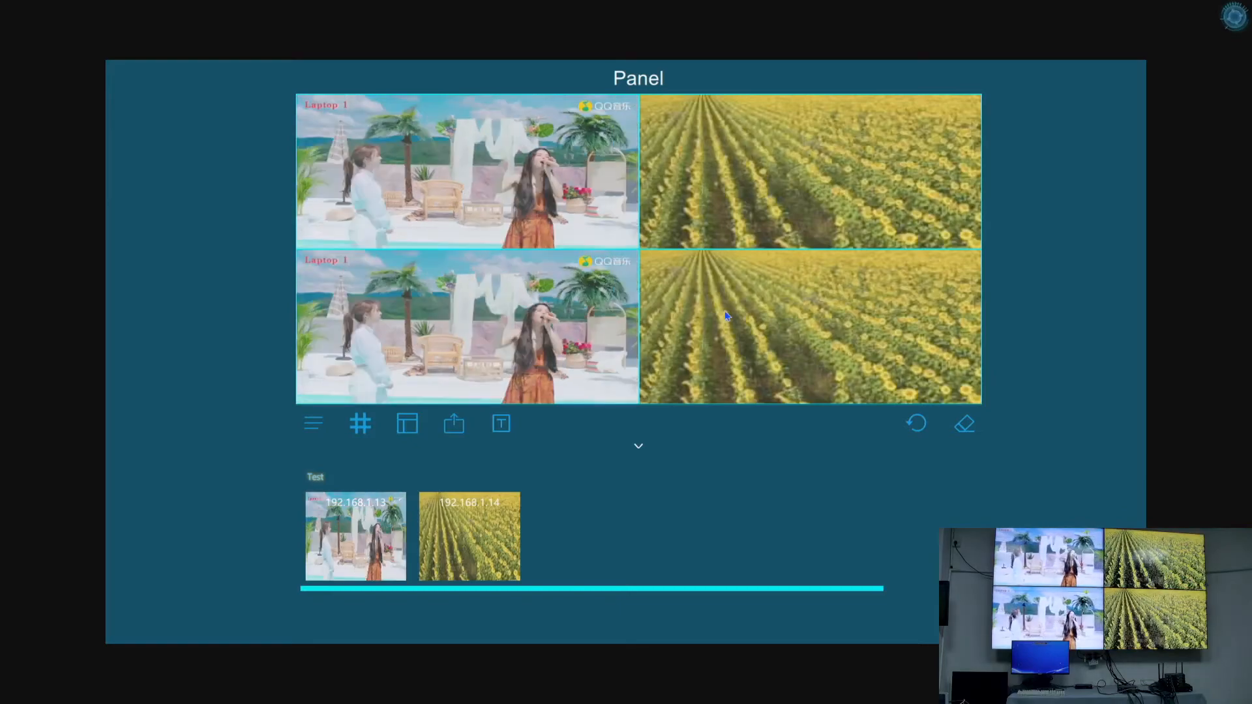
{"action": "double_click", "coordinate": [728, 311]}
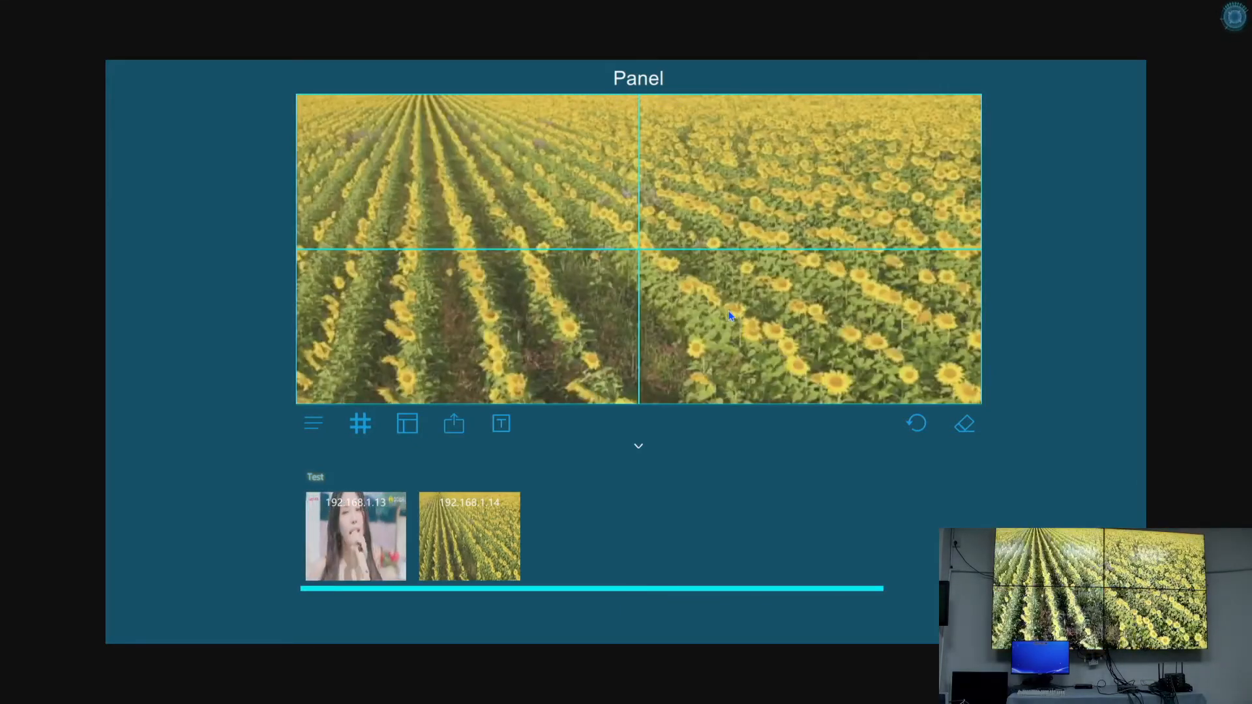
{"action": "left_click", "coordinate": [964, 425]}
{"action": "left_click", "coordinate": [652, 386]}
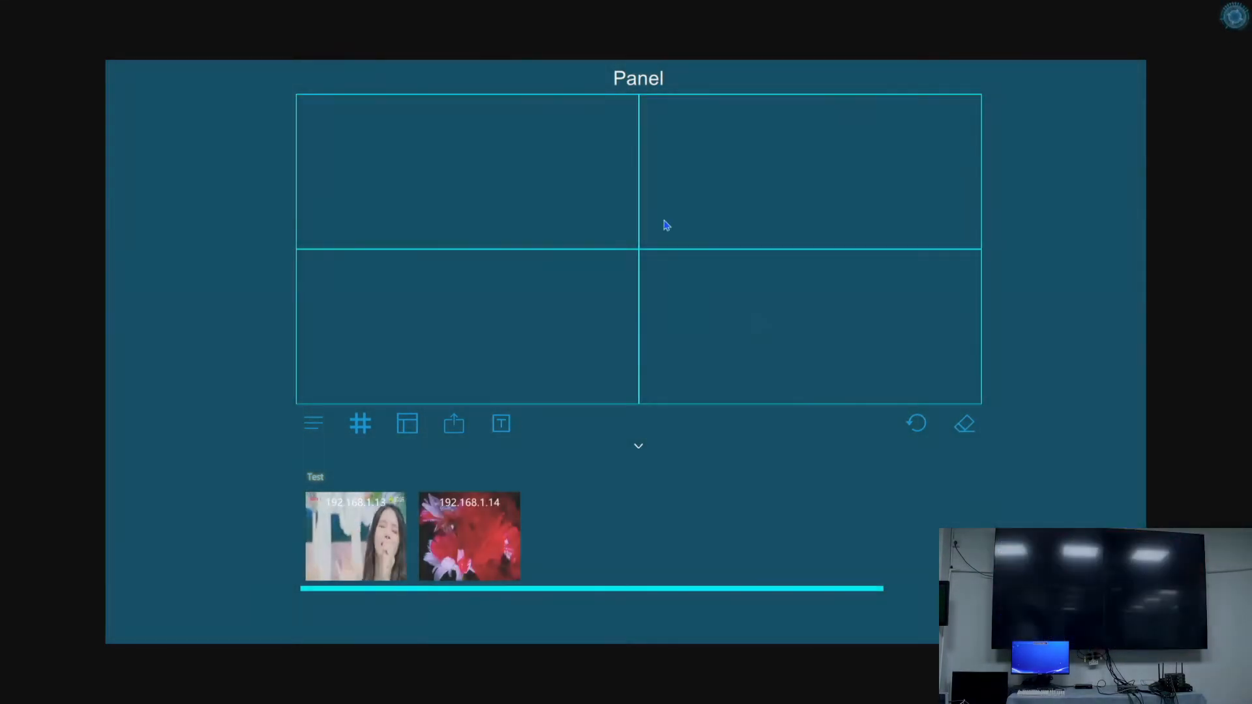
- Open the saved scene list and recall the scenes 4, Video Wall and multi one after another
{"action": "left_click", "coordinate": [314, 432]}
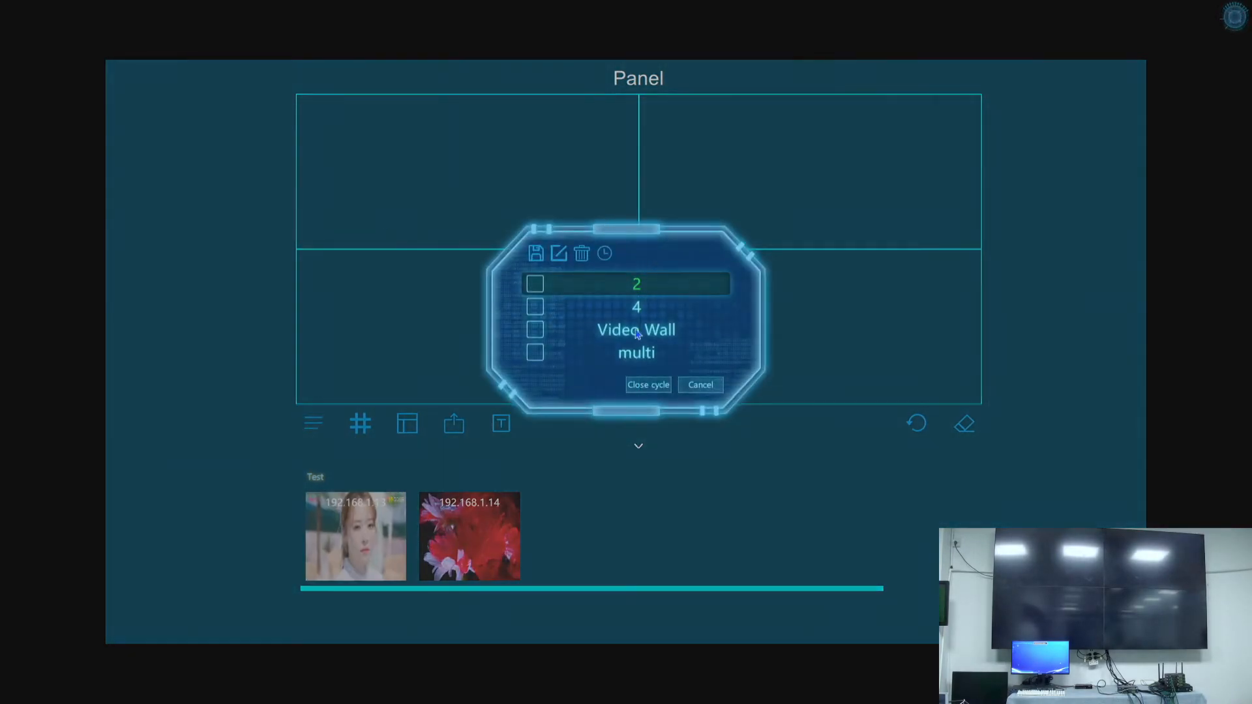
{"action": "left_click", "coordinate": [638, 307]}
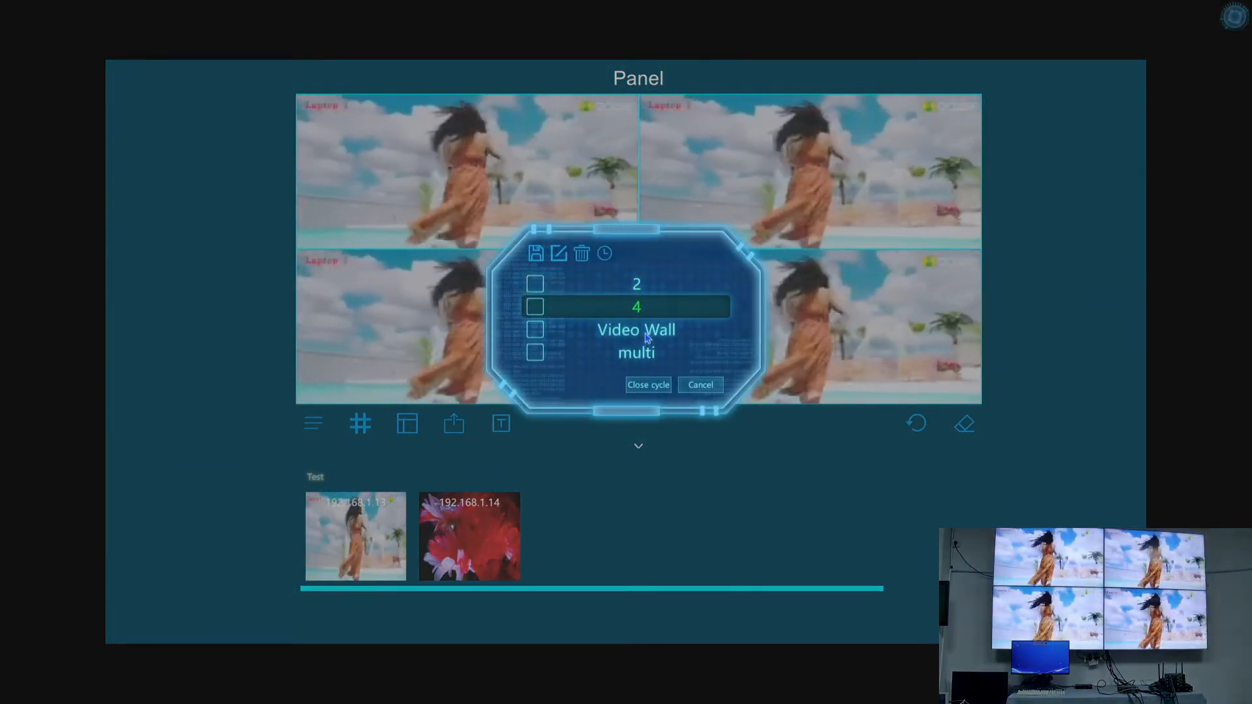
{"action": "left_click", "coordinate": [645, 330]}
{"action": "left_click", "coordinate": [647, 352]}
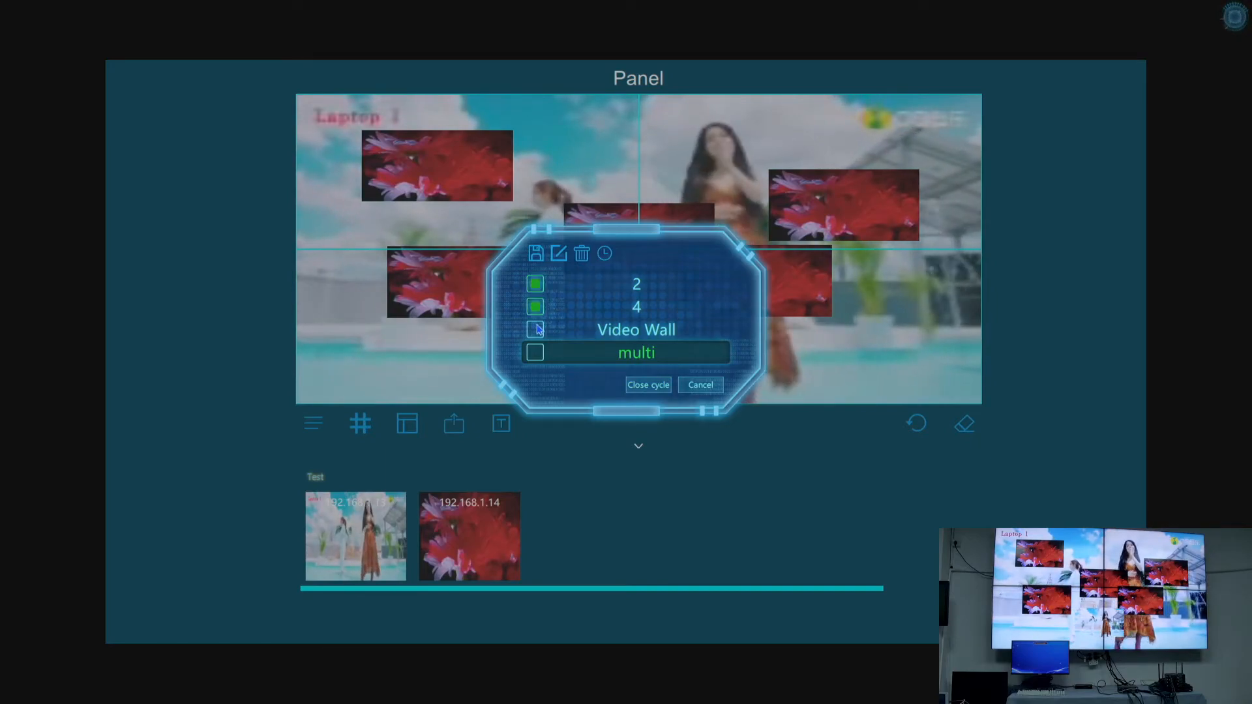
- Run a scene cycle over 2, 4, Video Wall and multi with a patrol time of 5, and close the cycle
{"action": "left_click", "coordinate": [535, 354]}
{"action": "left_click", "coordinate": [607, 256]}
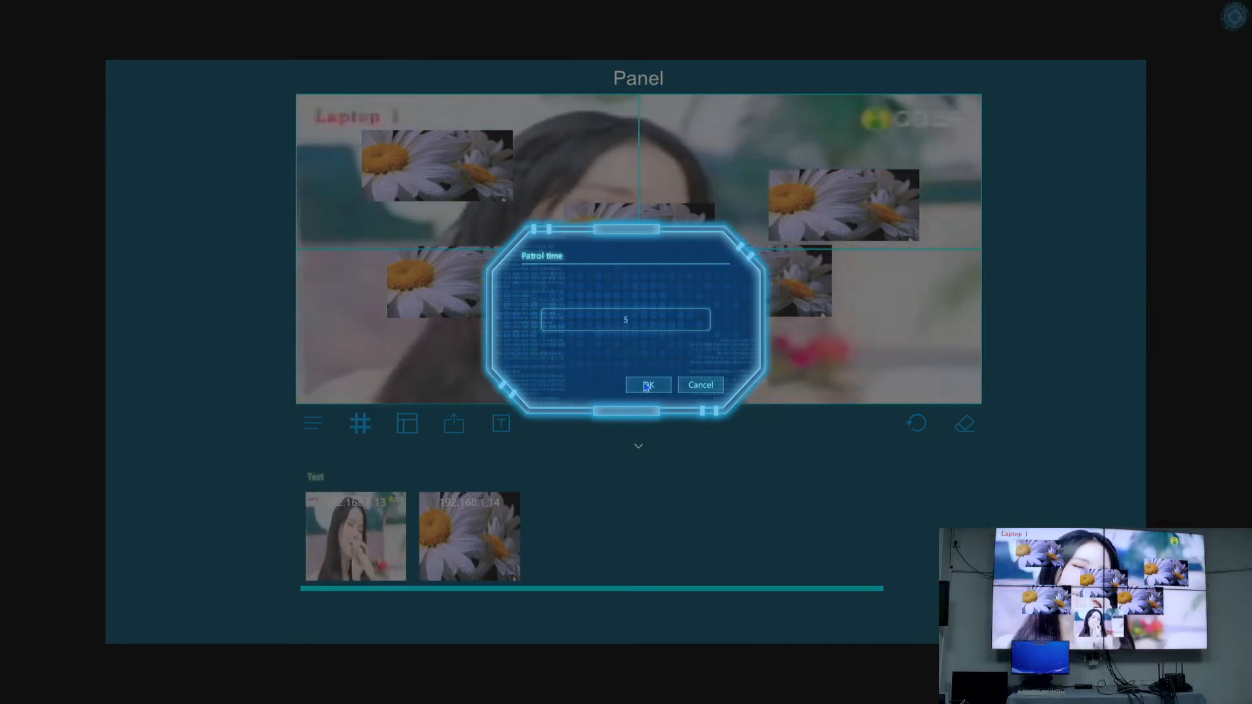
{"action": "left_click", "coordinate": [646, 385]}
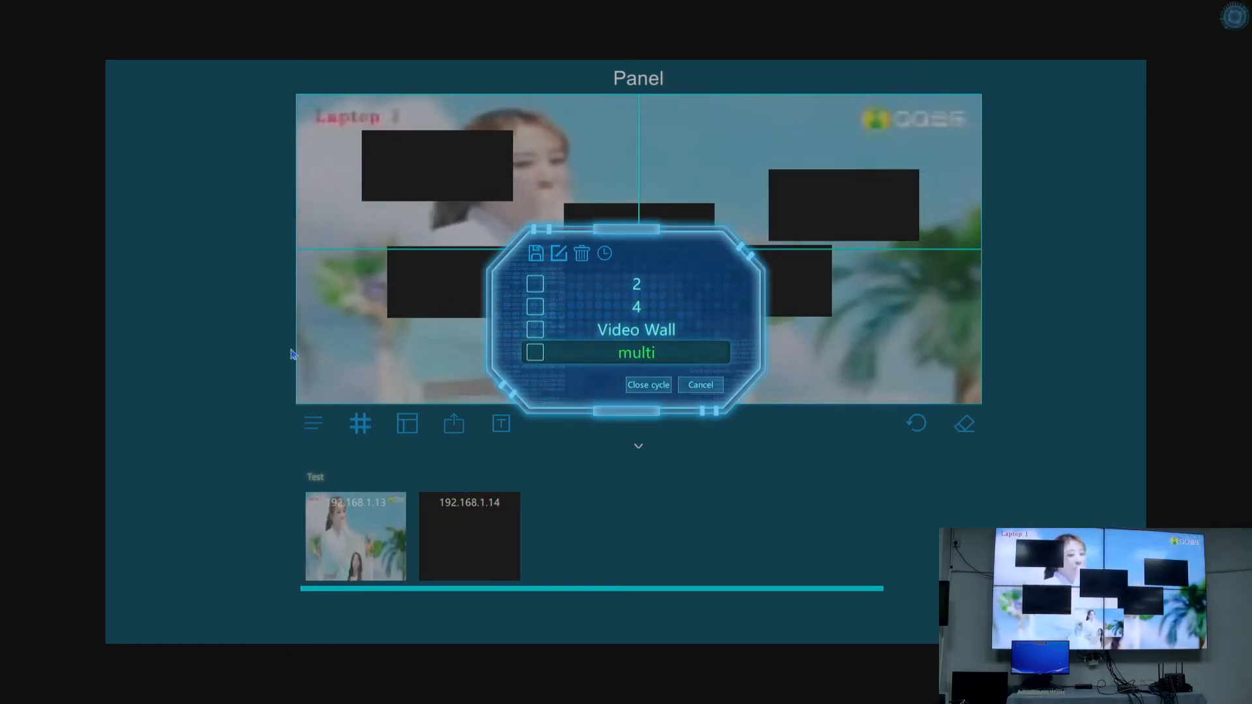
{"action": "left_click", "coordinate": [656, 385]}
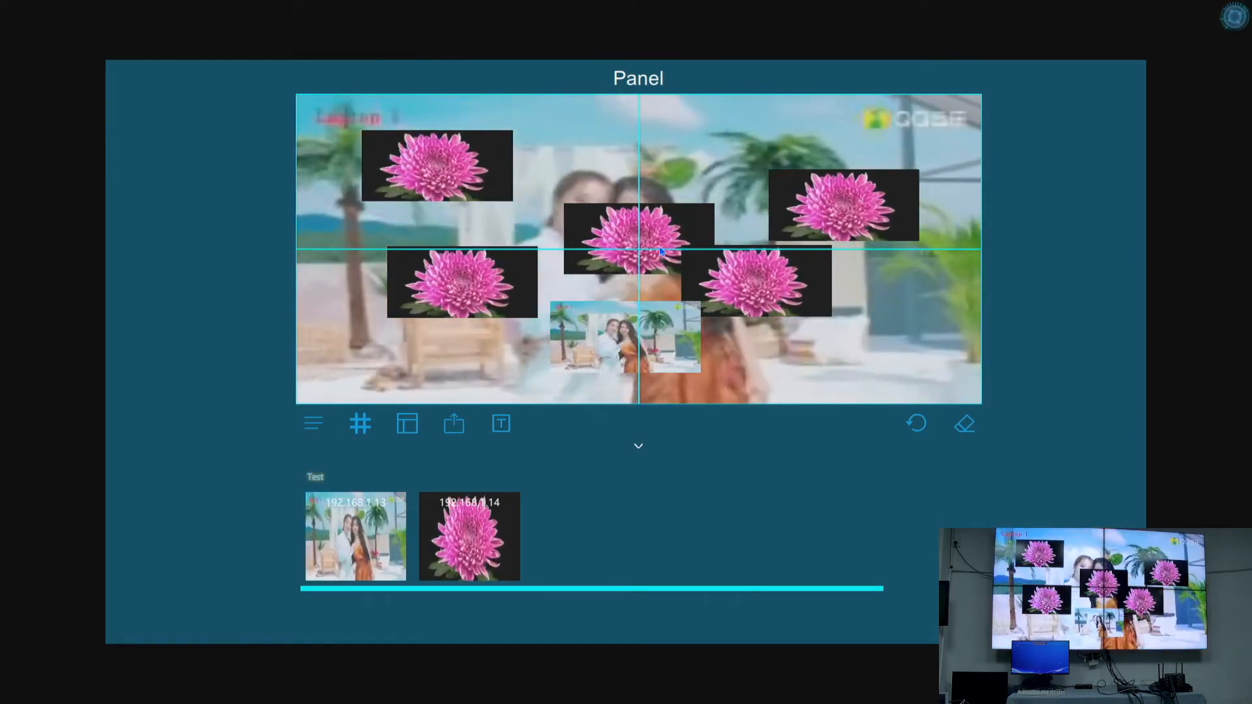
- Set the panel's dock mode to free, place 192.168.1.13 as a free window near the panel's middle, and toggle it to full size and back
{"action": "left_click", "coordinate": [358, 429]}
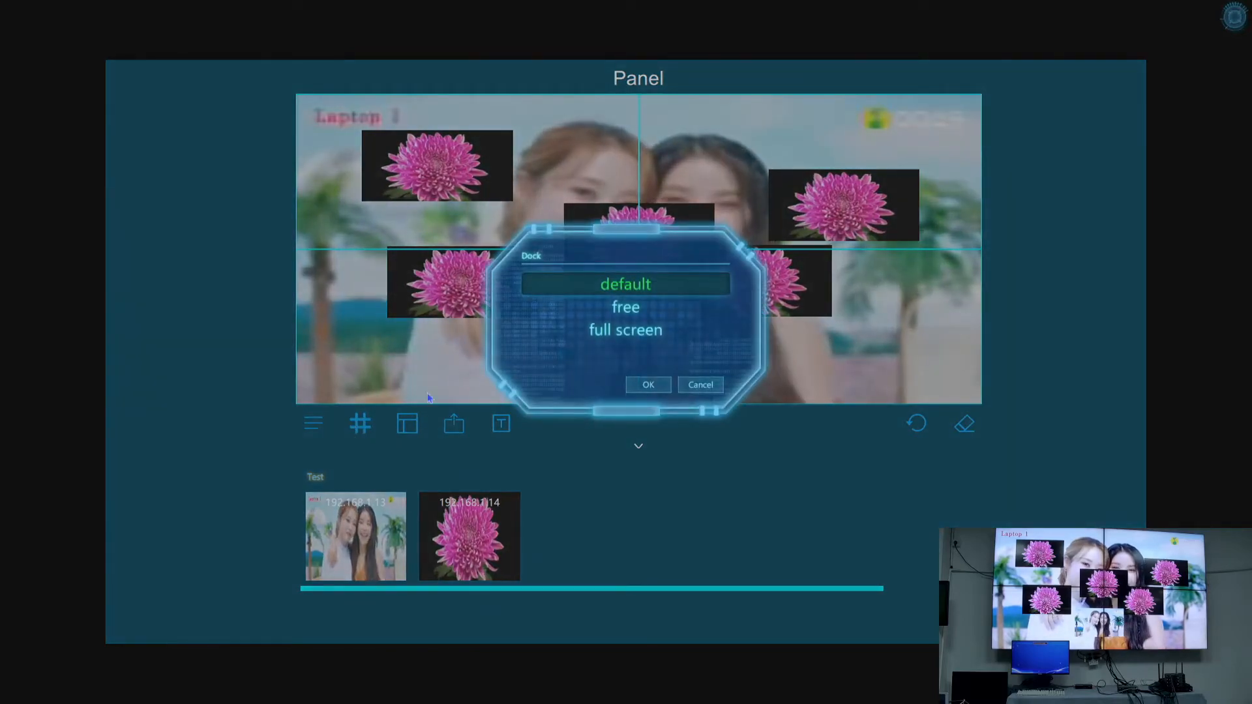
{"action": "left_click", "coordinate": [632, 309]}
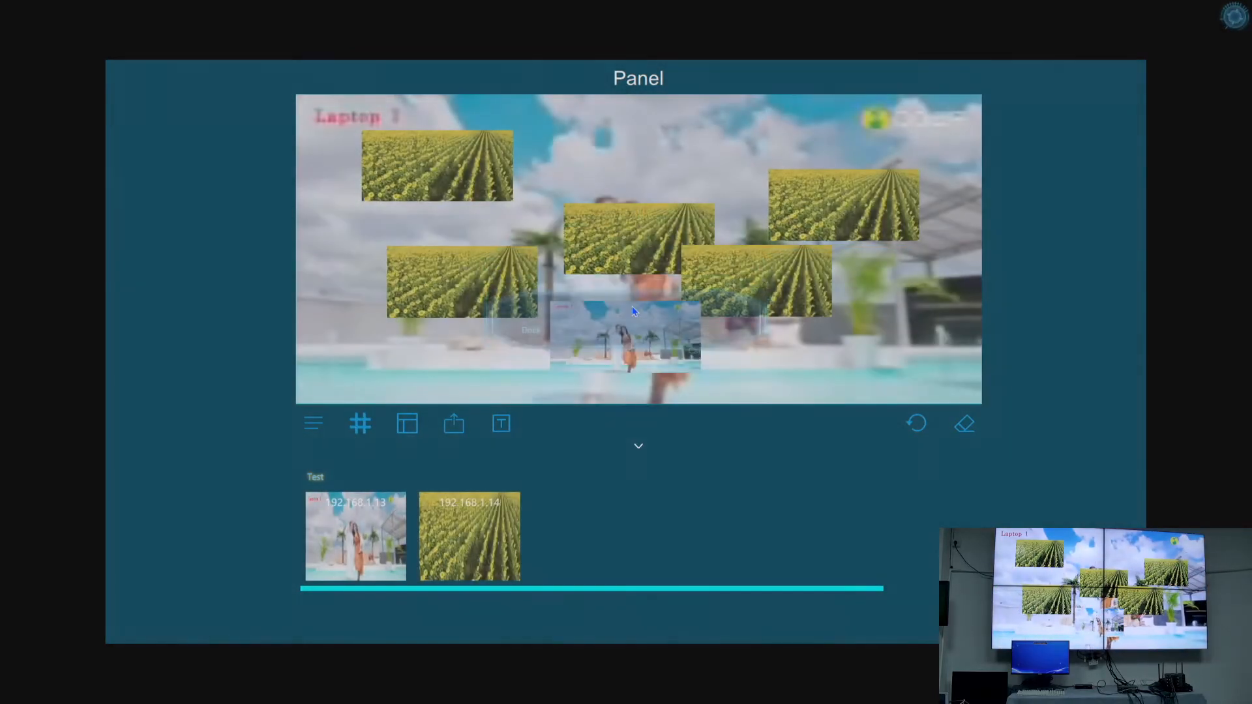
{"action": "left_click_drag", "start_coordinate": [355, 536], "coordinate": [795, 160]}
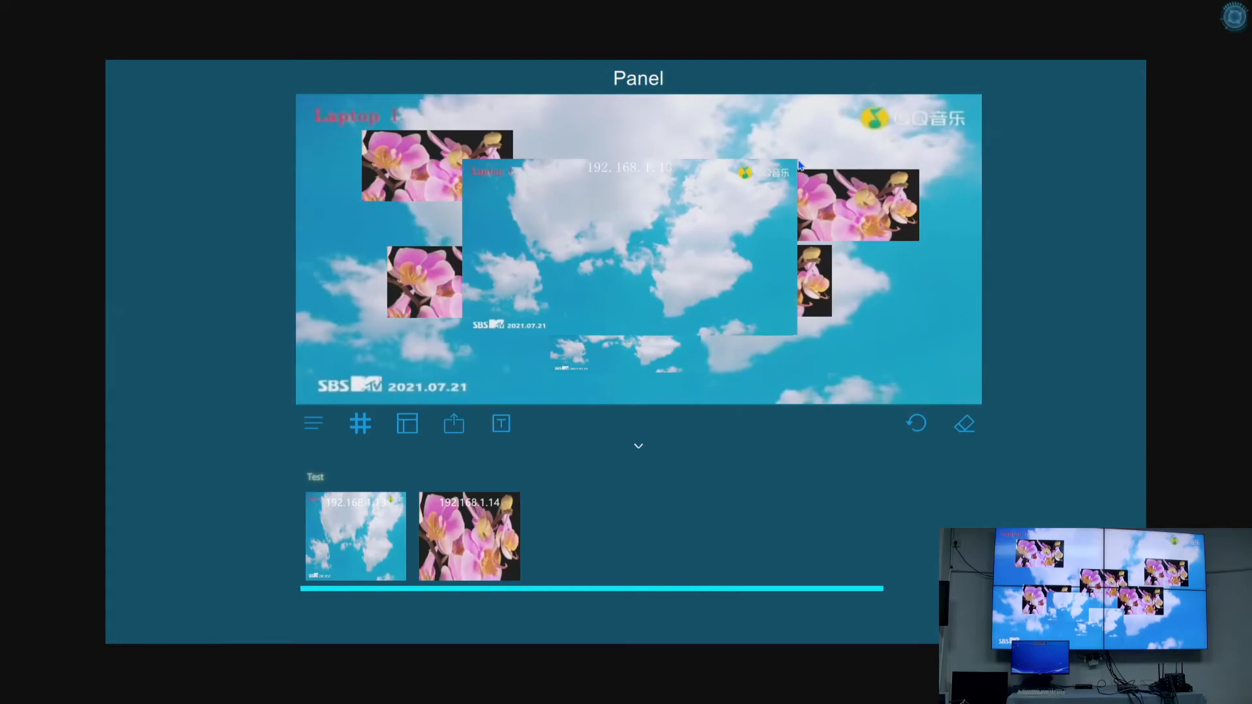
{"action": "double_click", "coordinate": [682, 225]}
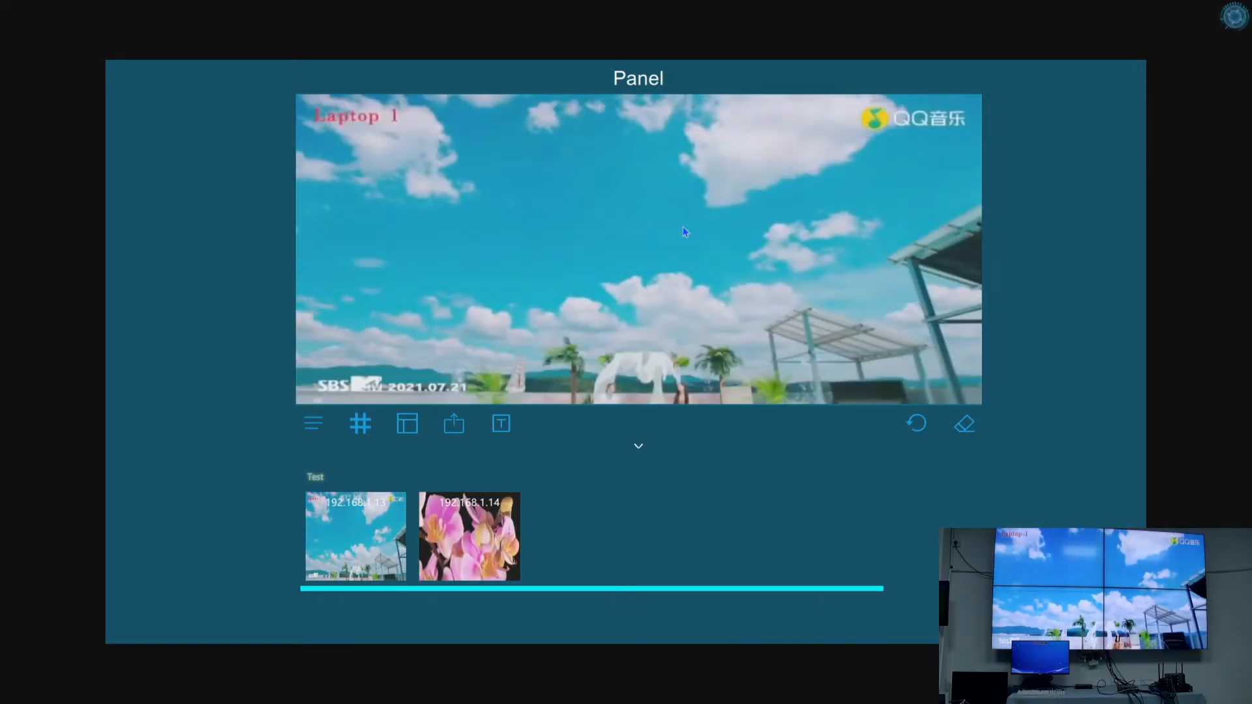
{"action": "double_click", "coordinate": [683, 226]}
- Set the dock mode to full screen, show signal 192.168.1.14 across the whole wall, and return the dock mode to default
{"action": "left_click", "coordinate": [360, 424]}
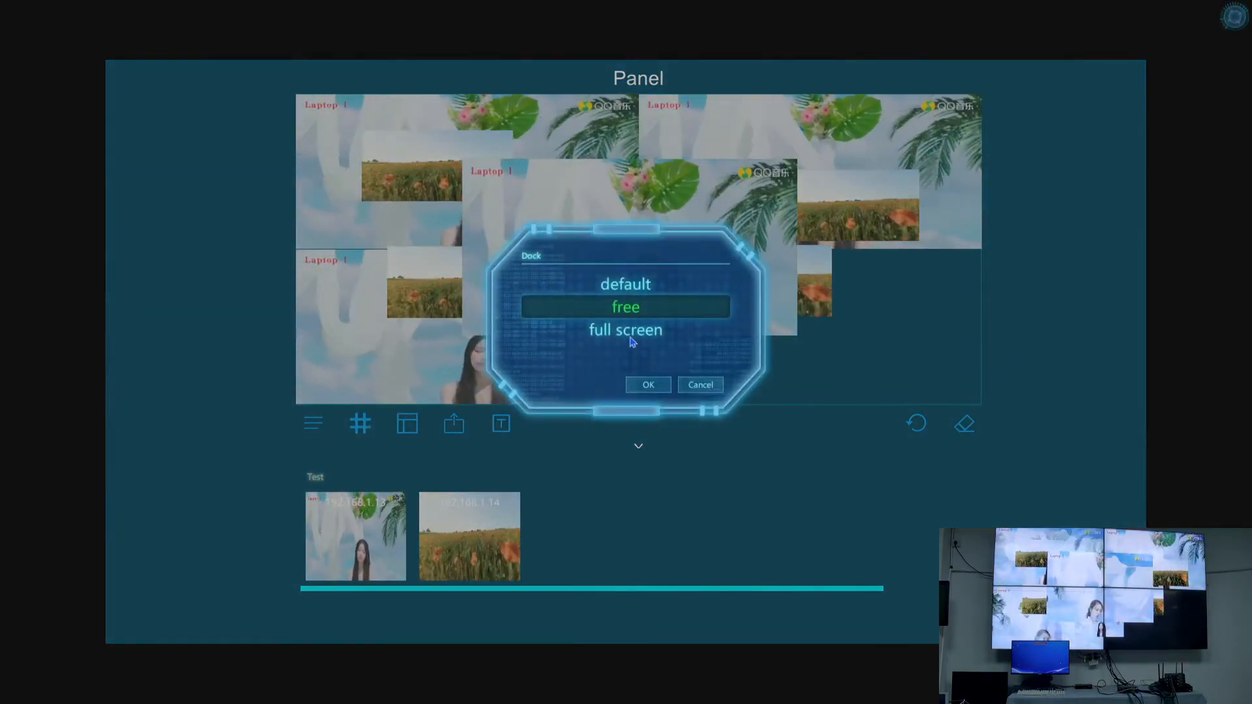
{"action": "key", "text": "Return"}
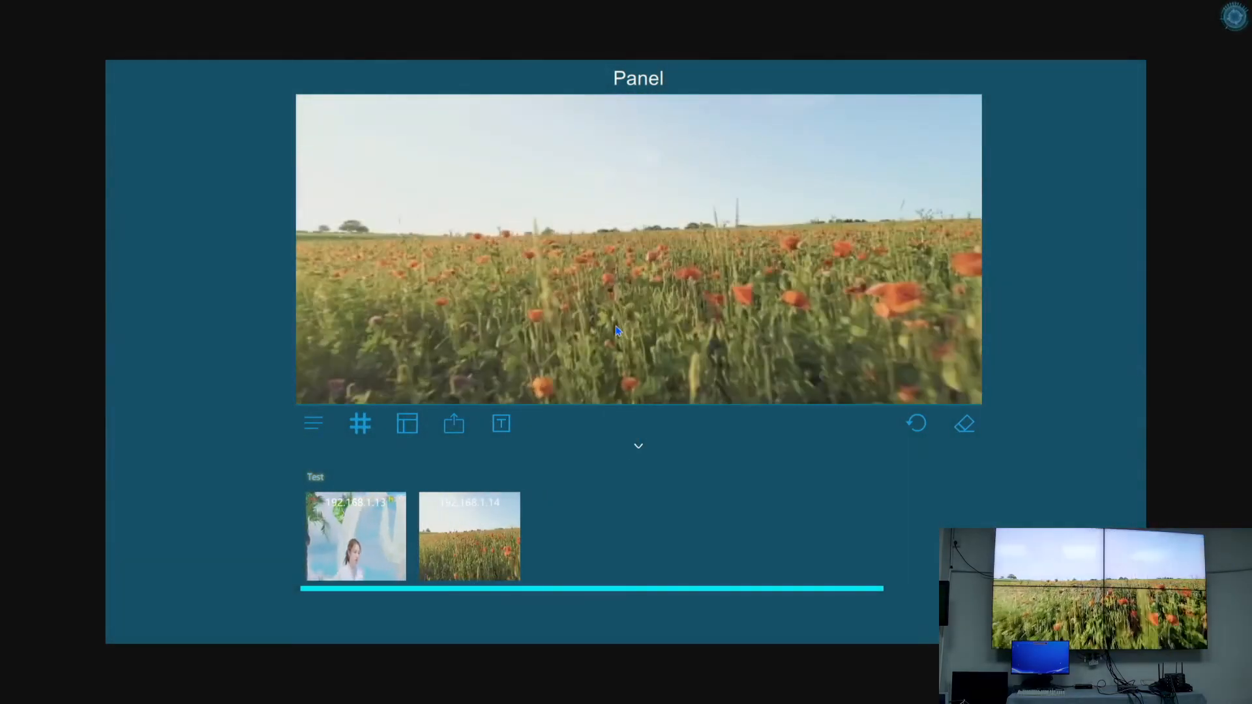
{"action": "left_click", "coordinate": [360, 425]}
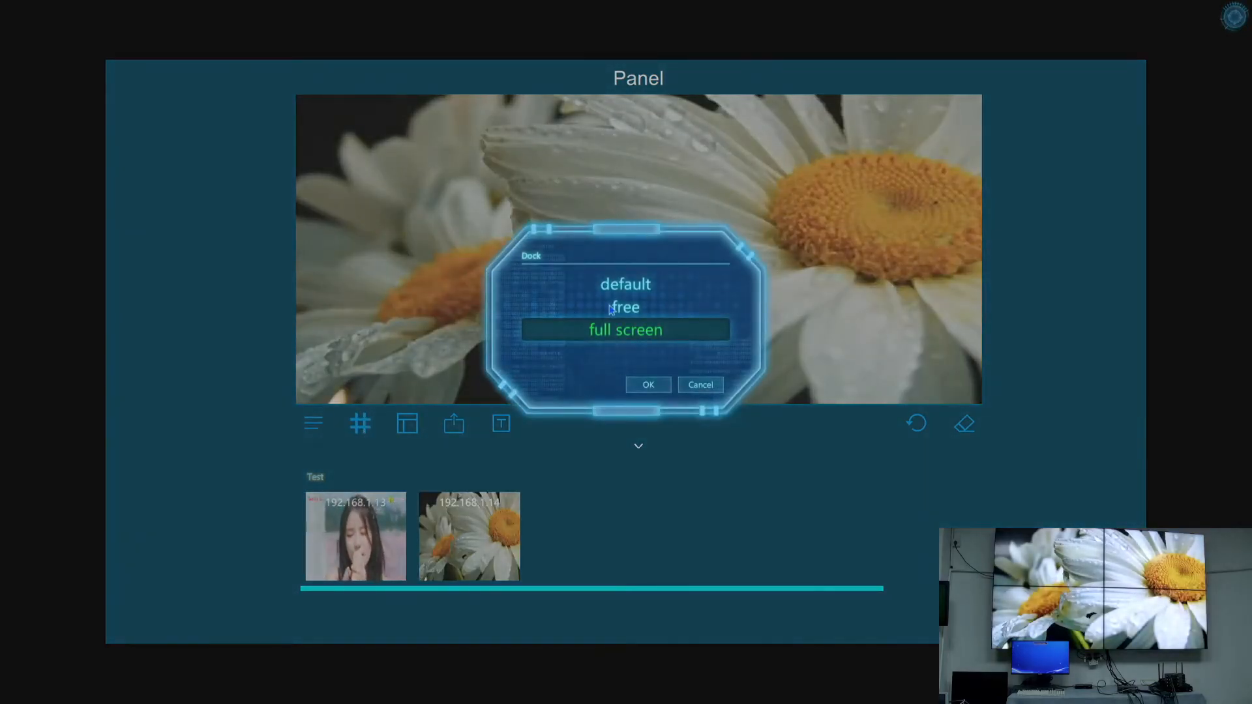
{"action": "key", "text": "Return"}
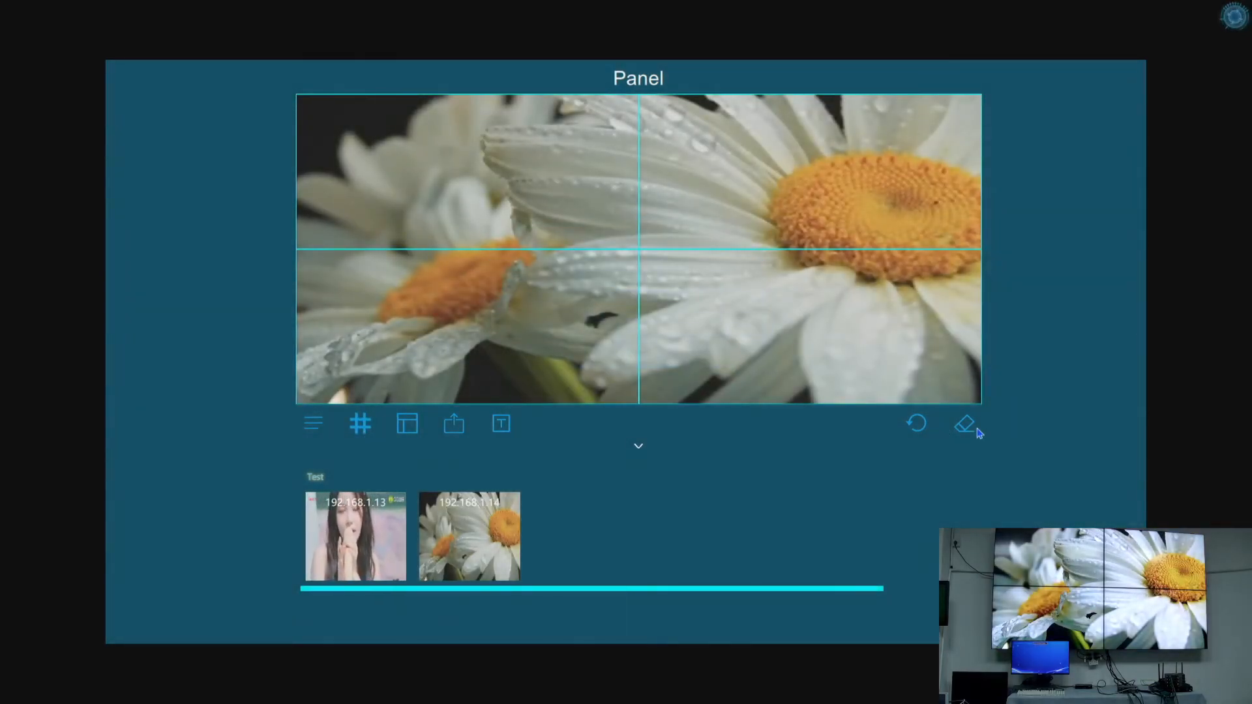
- Clear the panel, place 192.168.1.13 in the lower-left cell and 192.168.1.14 in the lower-right, and toggle 192.168.1.13 to full wall and back
{"action": "left_click", "coordinate": [964, 424]}
{"action": "left_click", "coordinate": [648, 386]}
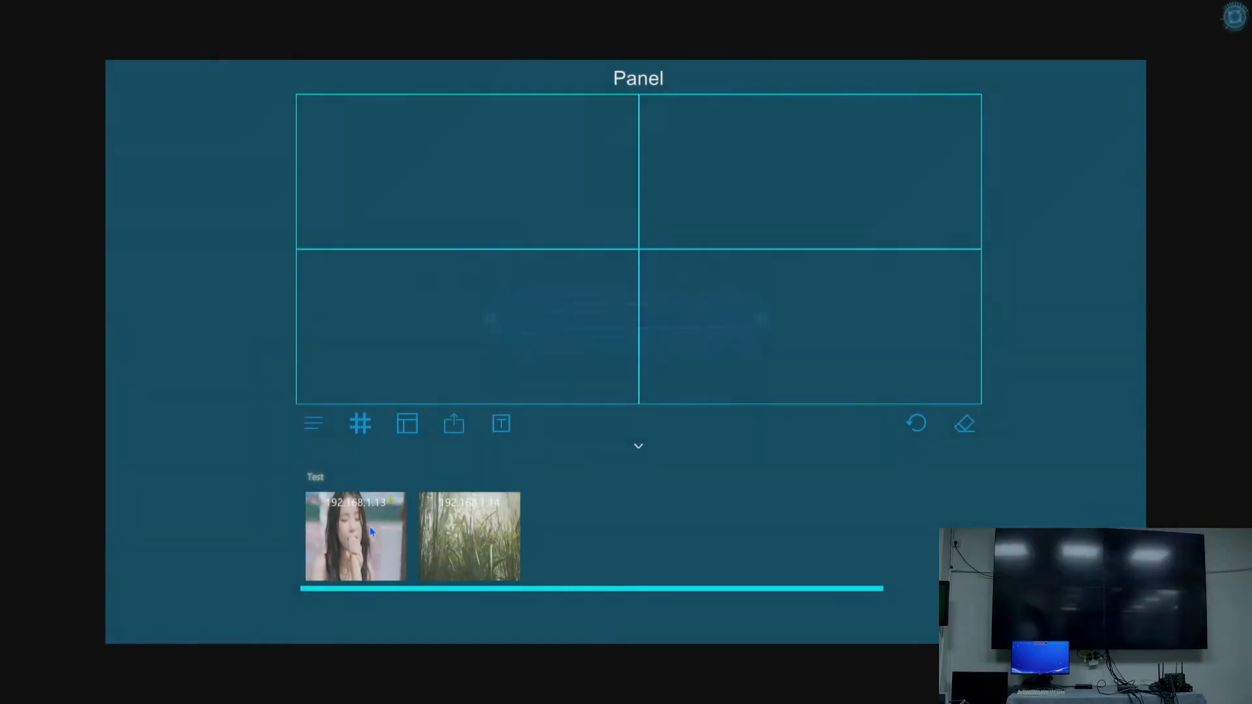
{"action": "left_click_drag", "start_coordinate": [365, 536], "coordinate": [458, 378]}
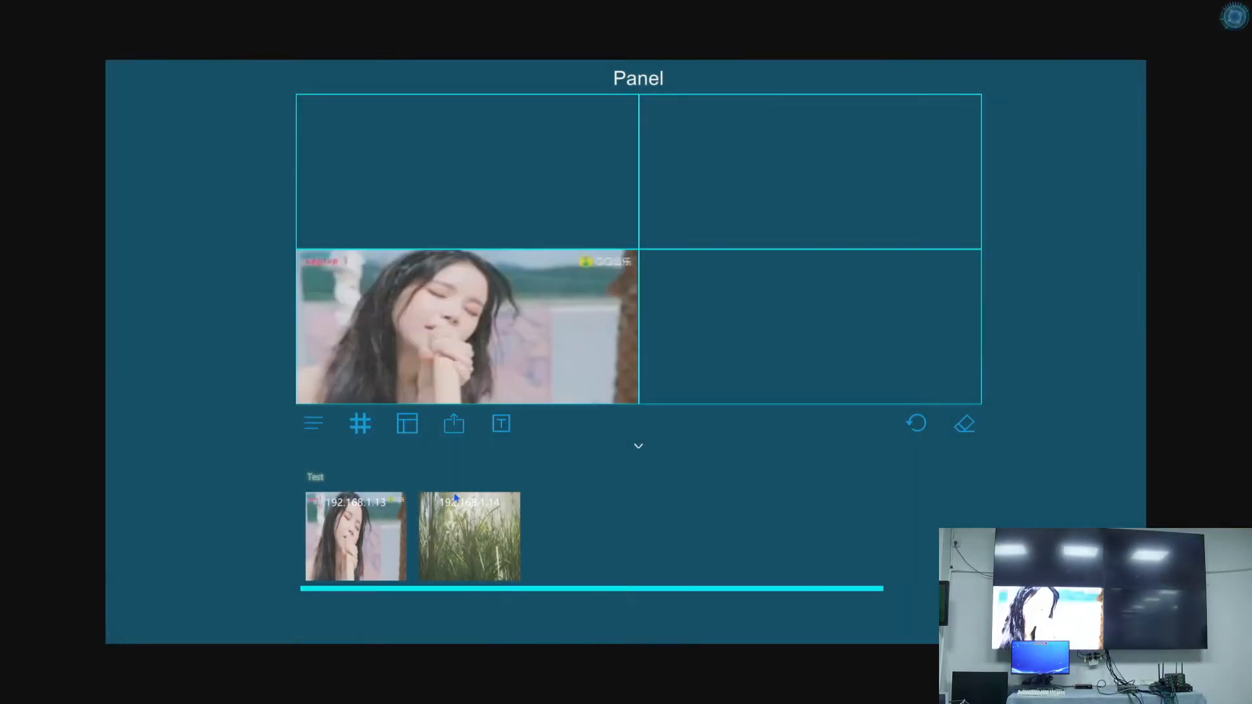
{"action": "left_click_drag", "start_coordinate": [470, 535], "coordinate": [798, 311]}
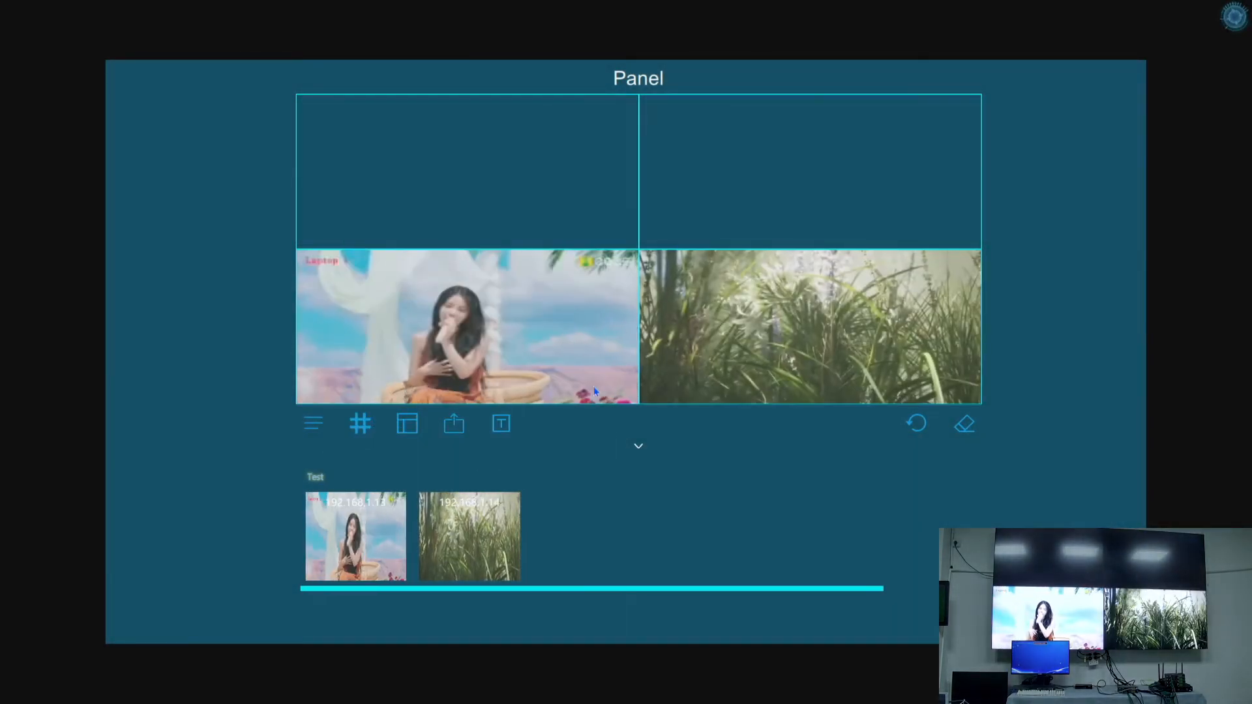
{"action": "left_click", "coordinate": [360, 423]}
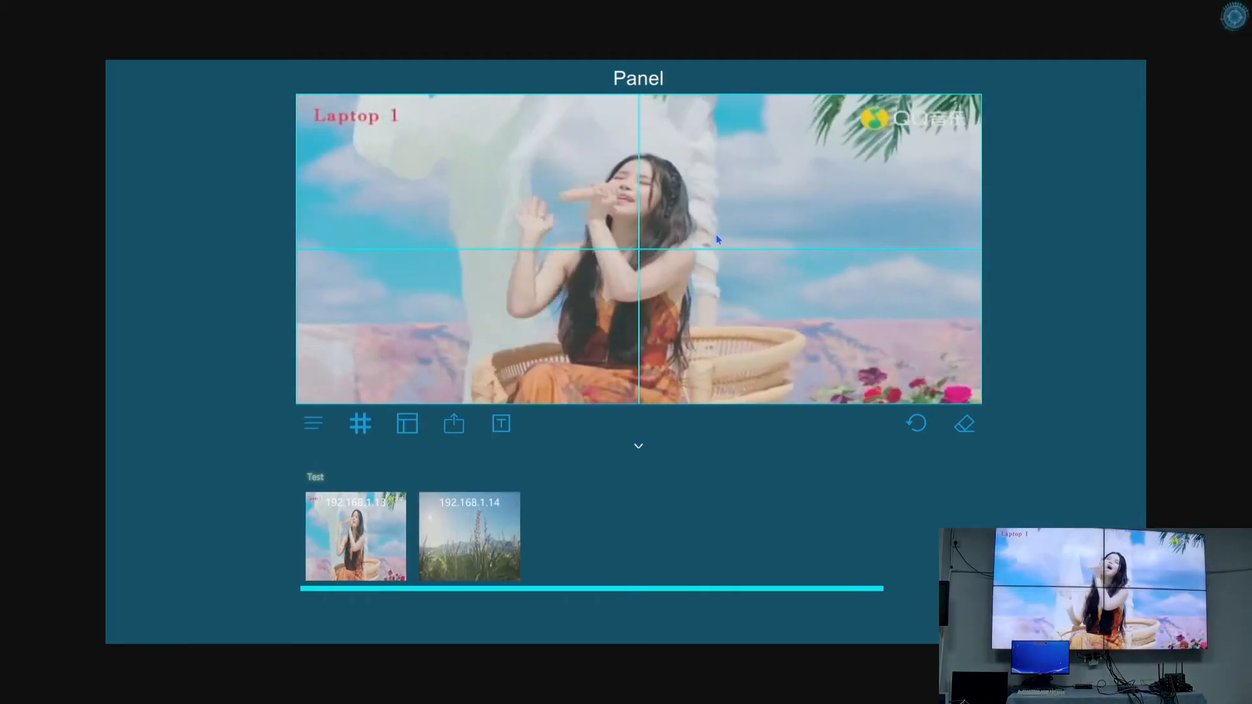
{"action": "double_click", "coordinate": [717, 238]}
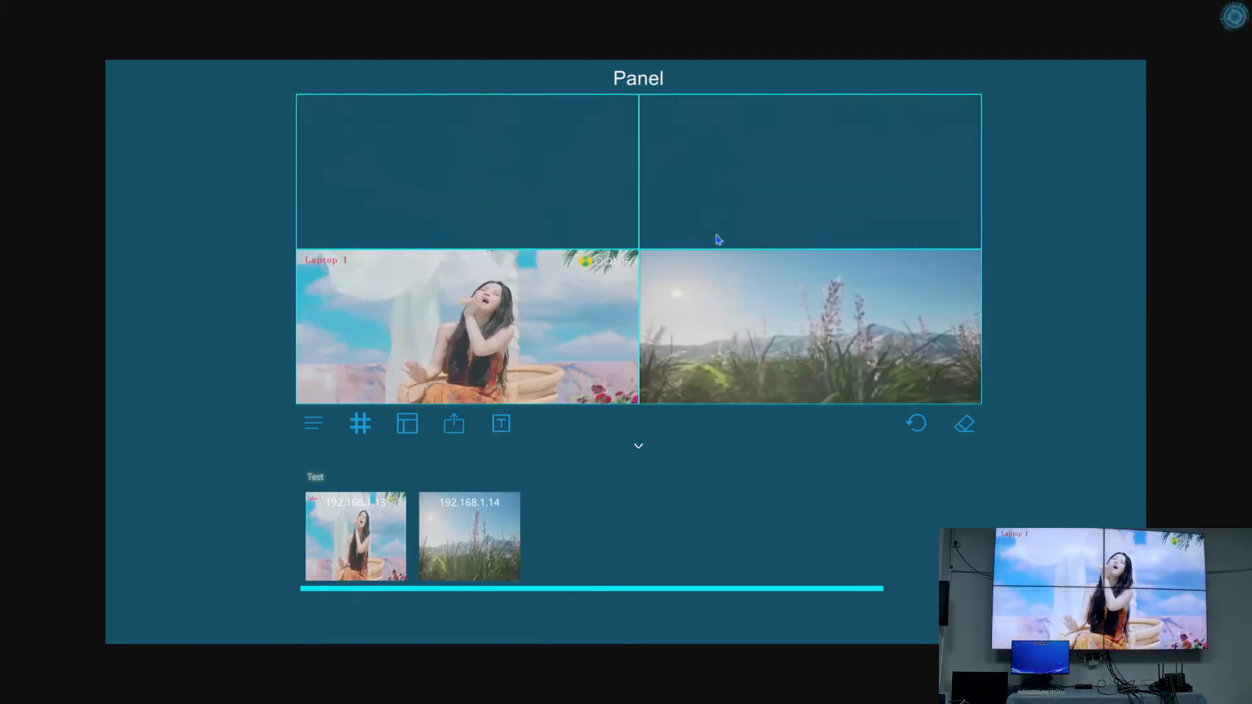
- Turn on pre-draw mode, add 192.168.1.14 to the upper-left cell and 192.168.1.13 to the upper-right, and publish the layout to the wall
{"action": "left_click", "coordinate": [407, 424]}
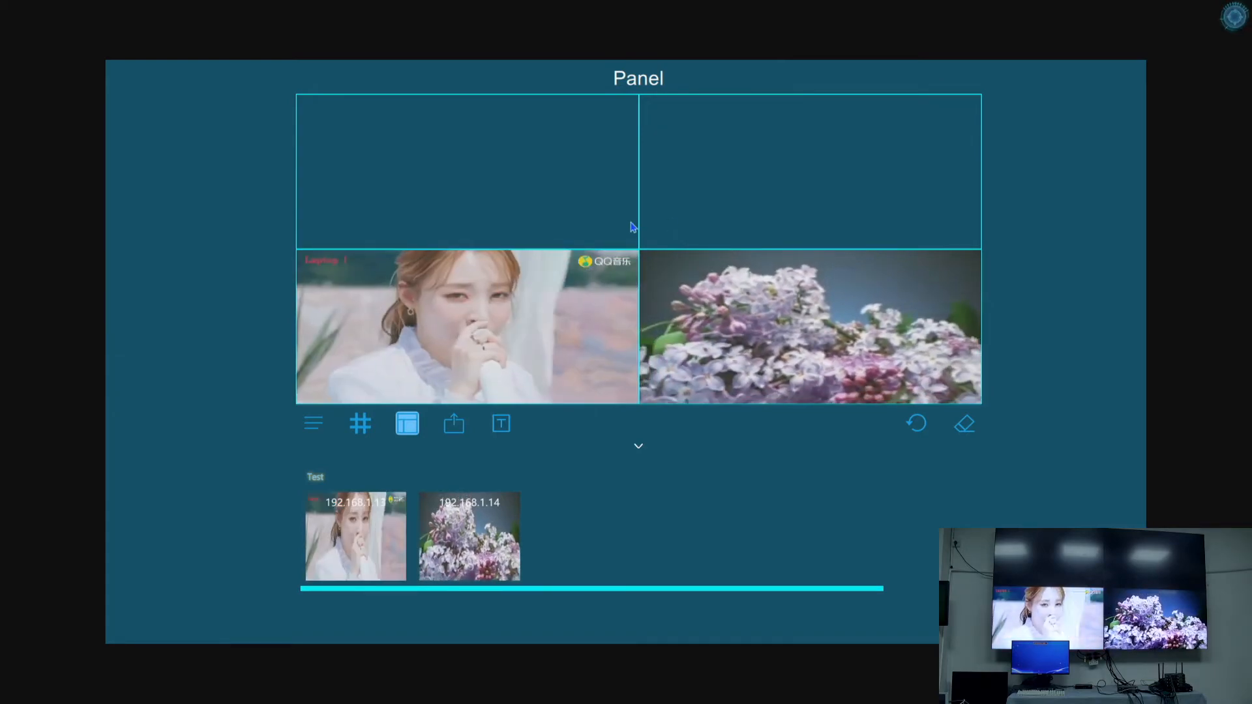
{"action": "left_click_drag", "start_coordinate": [528, 169], "coordinate": [521, 173]}
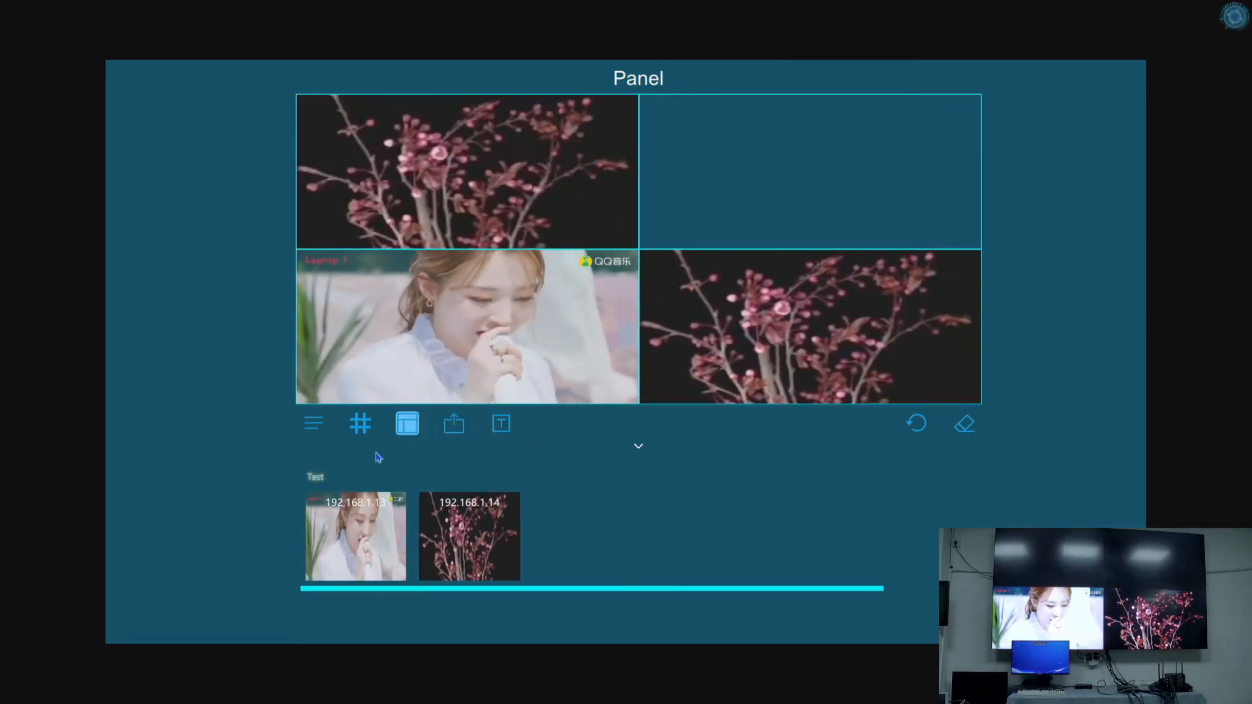
{"action": "left_click_drag", "start_coordinate": [385, 561], "coordinate": [776, 173]}
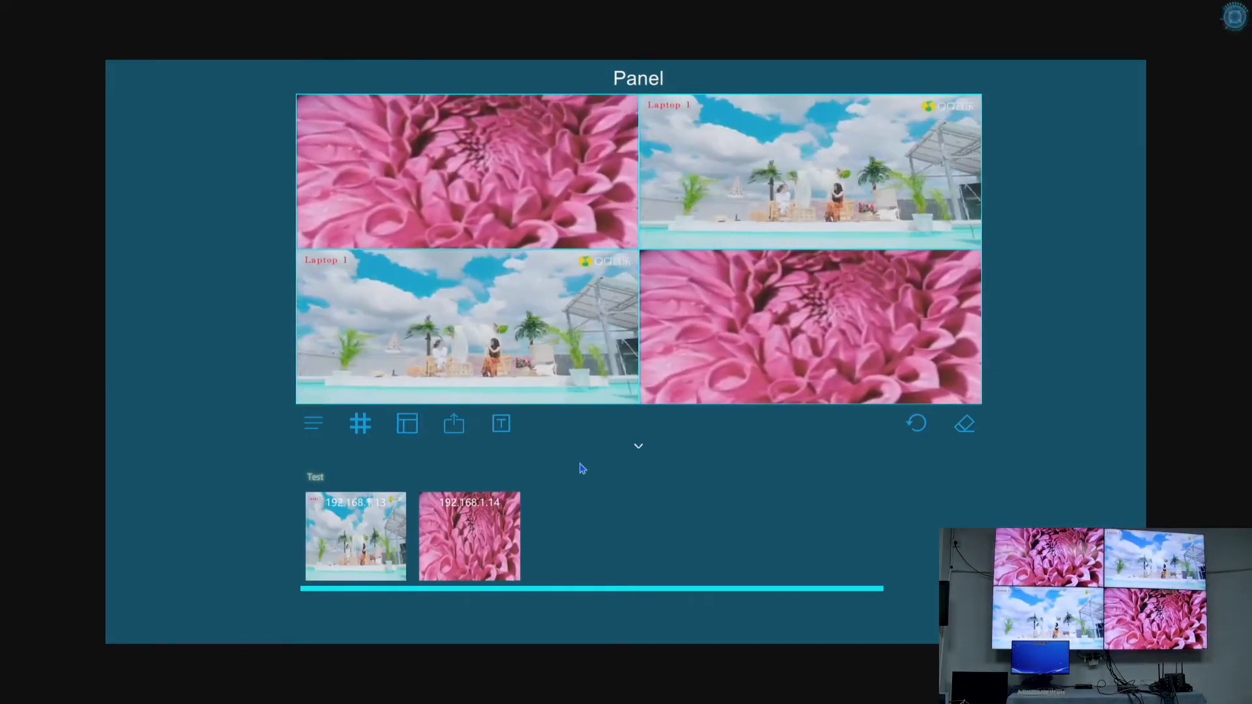
- Show the title OSD "Welcome to visit us" on the wall with a transparent background, height 100 and Arial Regular font size 72
{"action": "left_click", "coordinate": [505, 427]}
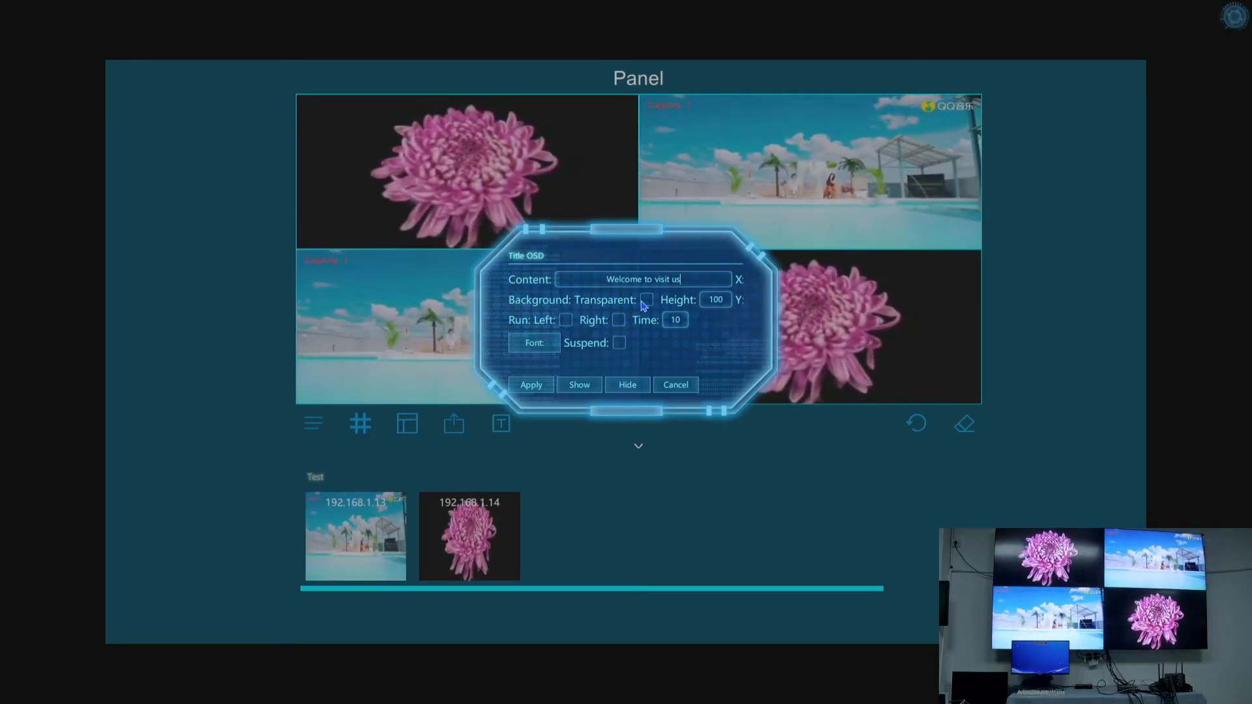
{"action": "left_click", "coordinate": [540, 346]}
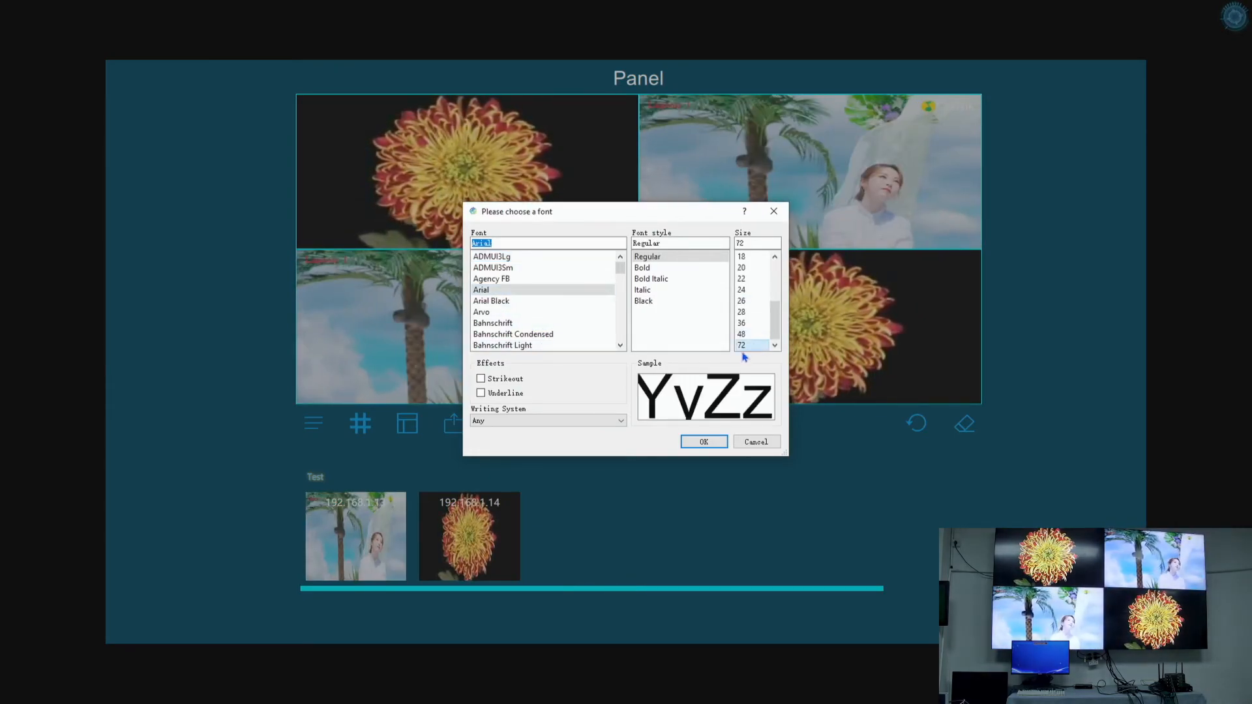
{"action": "left_click", "coordinate": [704, 443]}
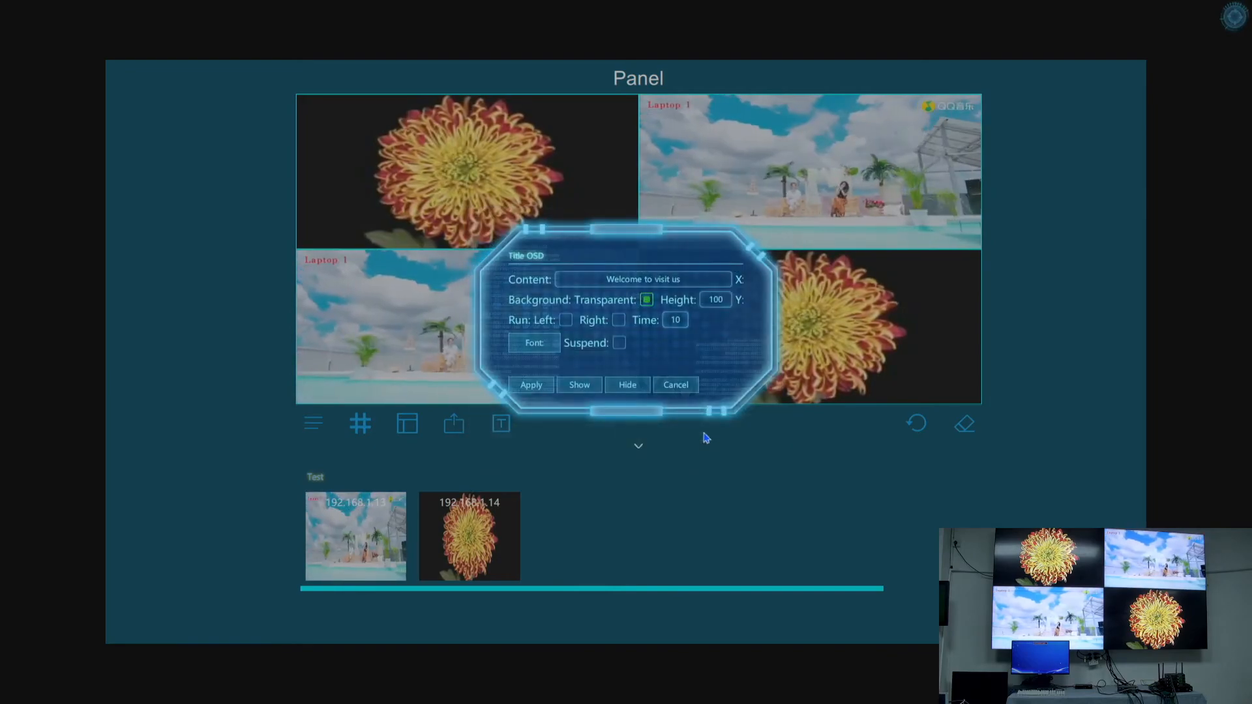
{"action": "left_click", "coordinate": [576, 385]}
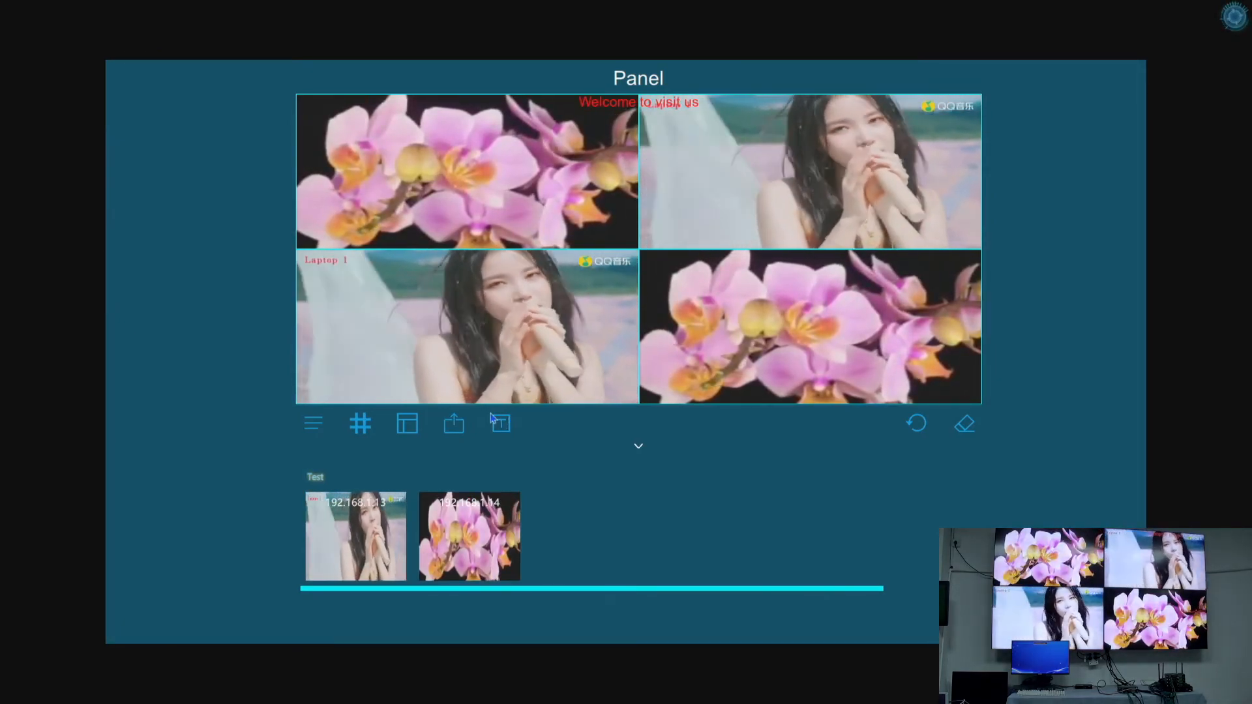
- Set the title OSD to run left, enlarge its font size to 150, apply the settings and show it on the wall
{"action": "left_click", "coordinate": [502, 422]}
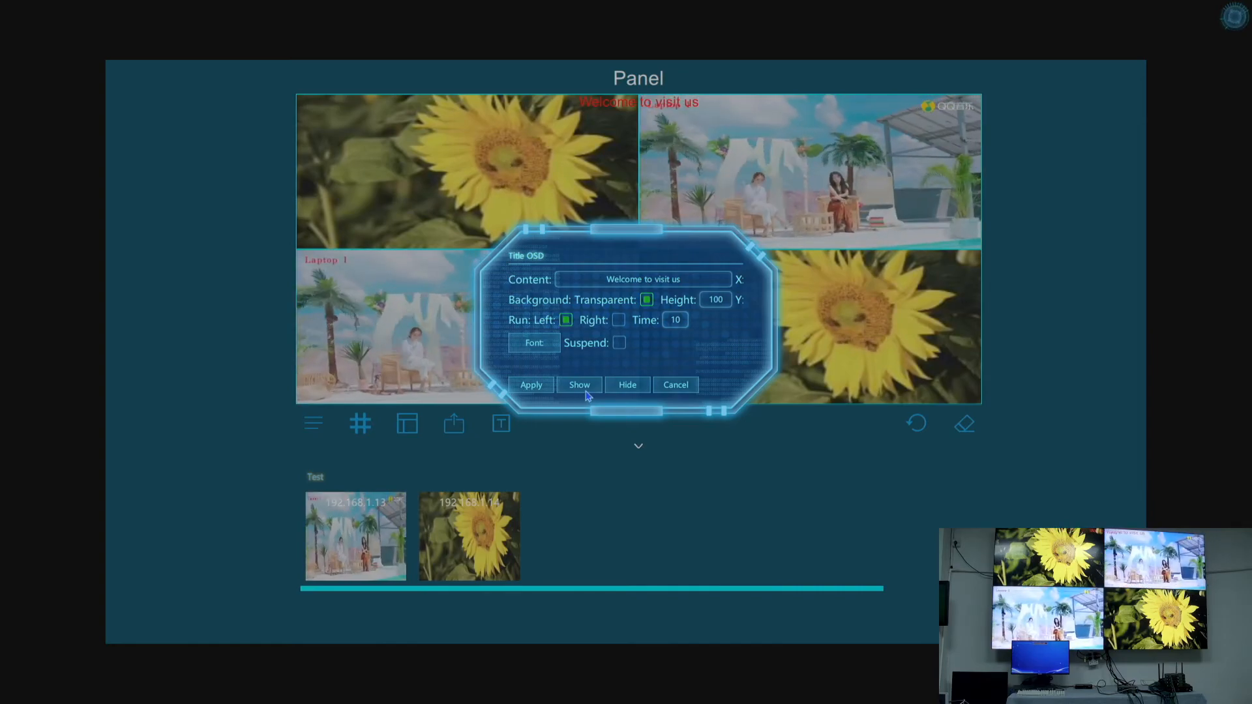
{"action": "left_click", "coordinate": [533, 352]}
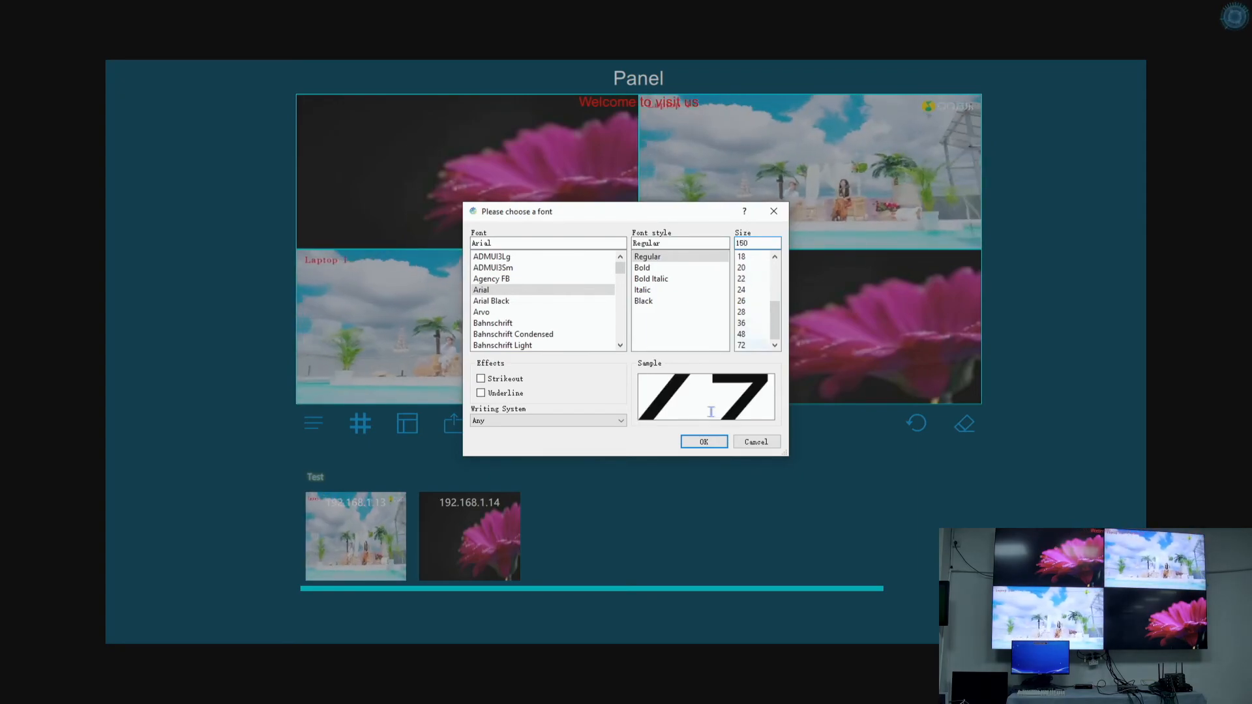
{"action": "left_click", "coordinate": [704, 442]}
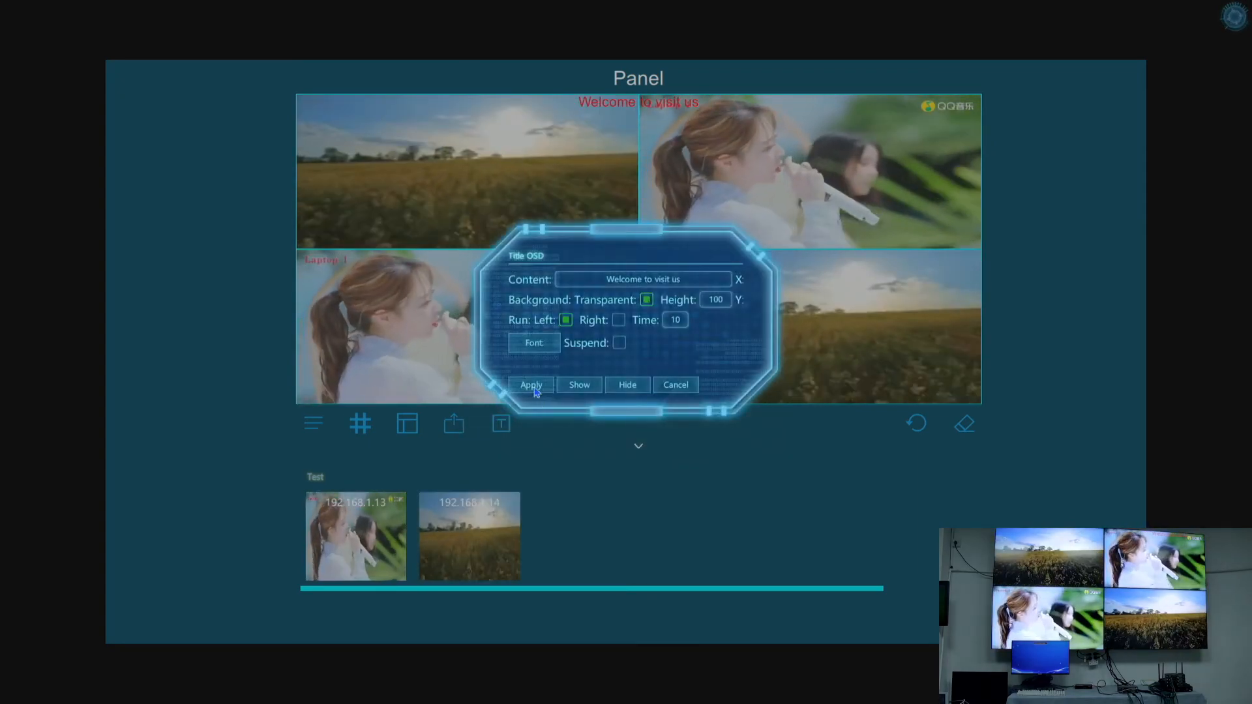
{"action": "left_click", "coordinate": [577, 387]}
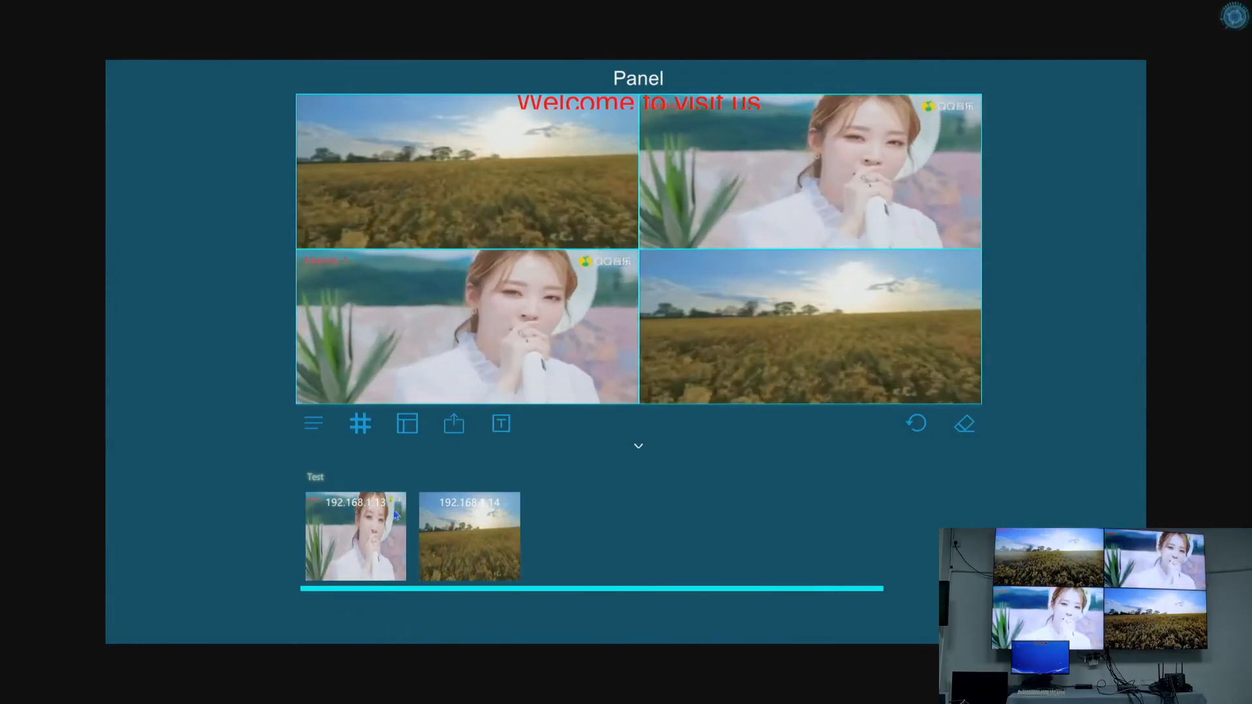
- Set the title OSD's height to 200, apply it and show the title on the wall again
{"action": "left_click", "coordinate": [501, 424]}
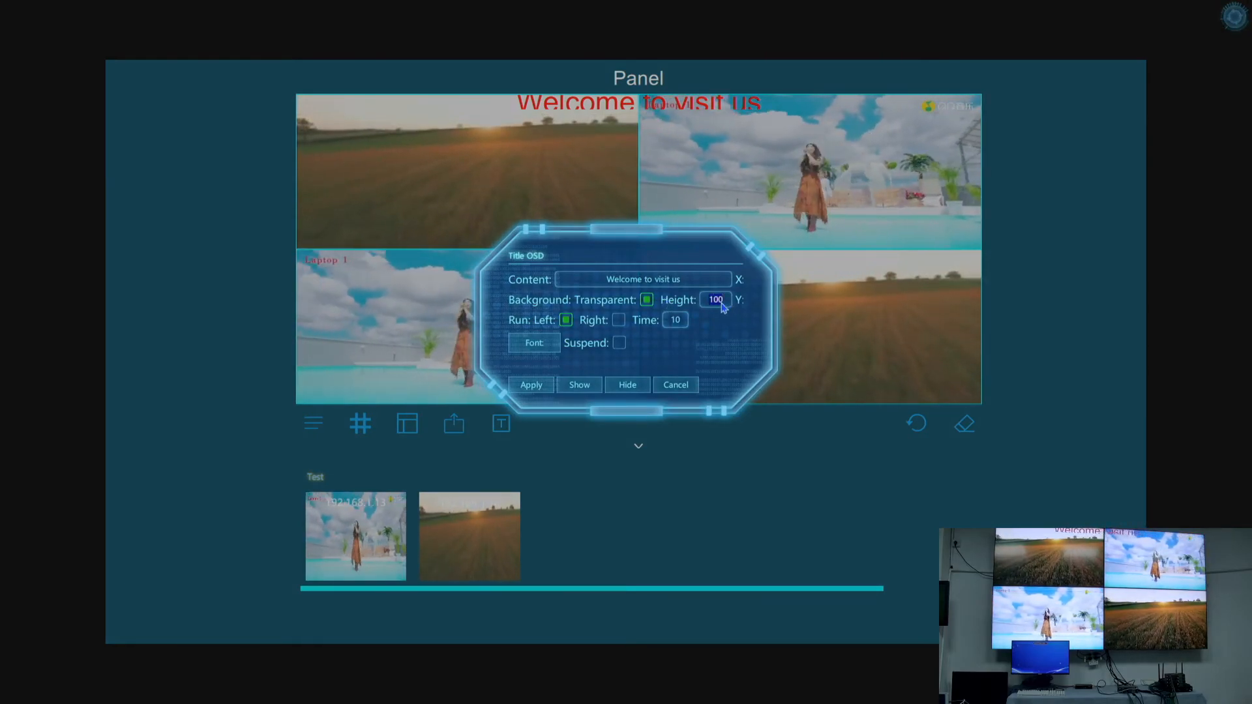
{"action": "key", "text": "BackSpace"}
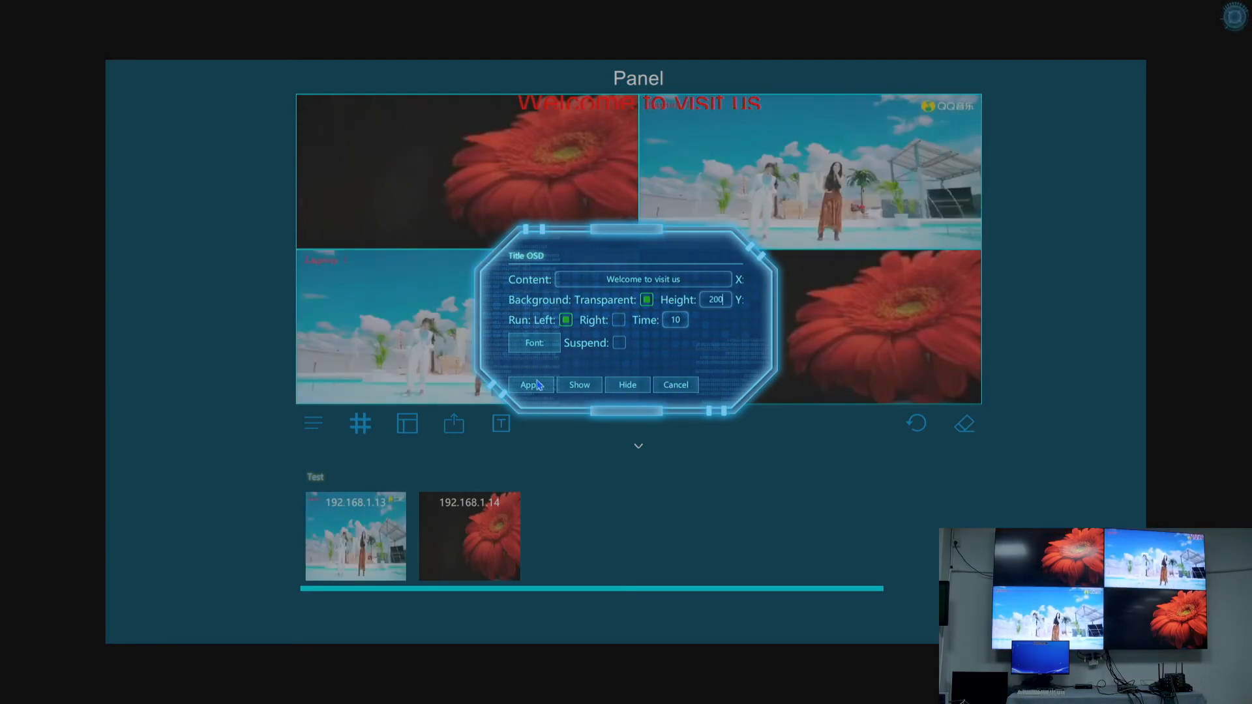
{"action": "left_click", "coordinate": [573, 386]}
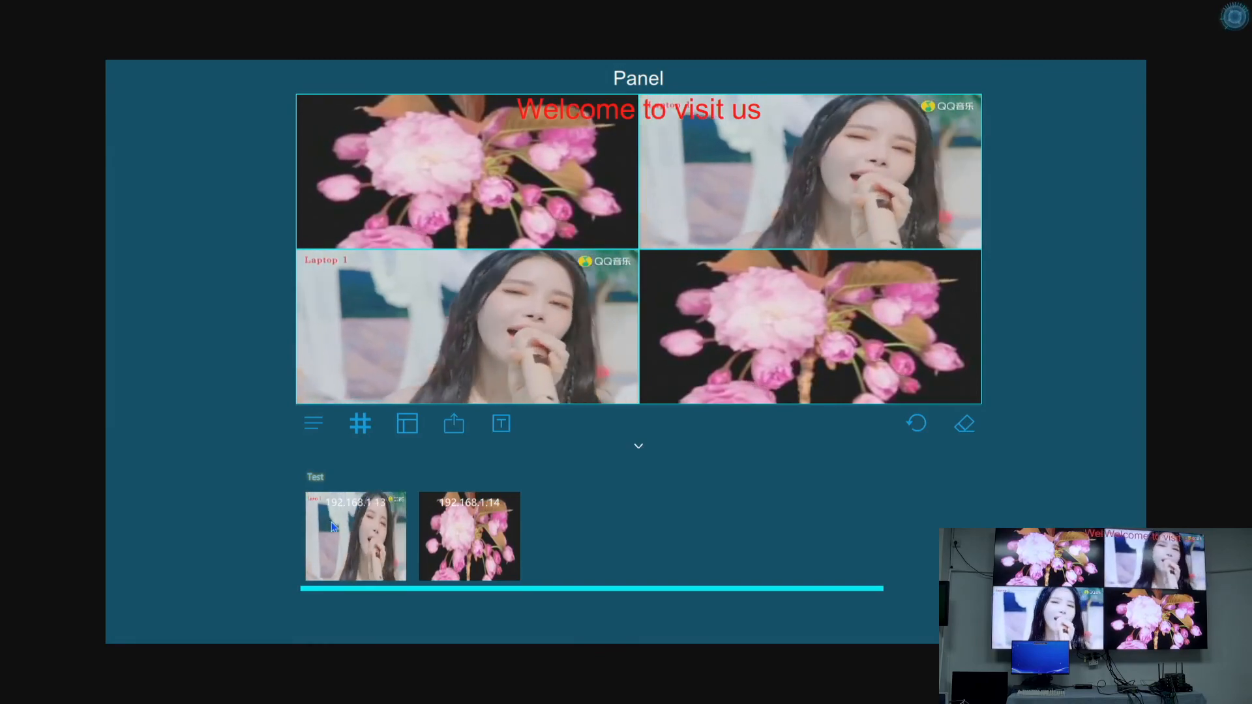
- Change the OSD label of signal 192.168.1.13 to "My laptop" from its preview, and close the preview
{"action": "double_click", "coordinate": [331, 521]}
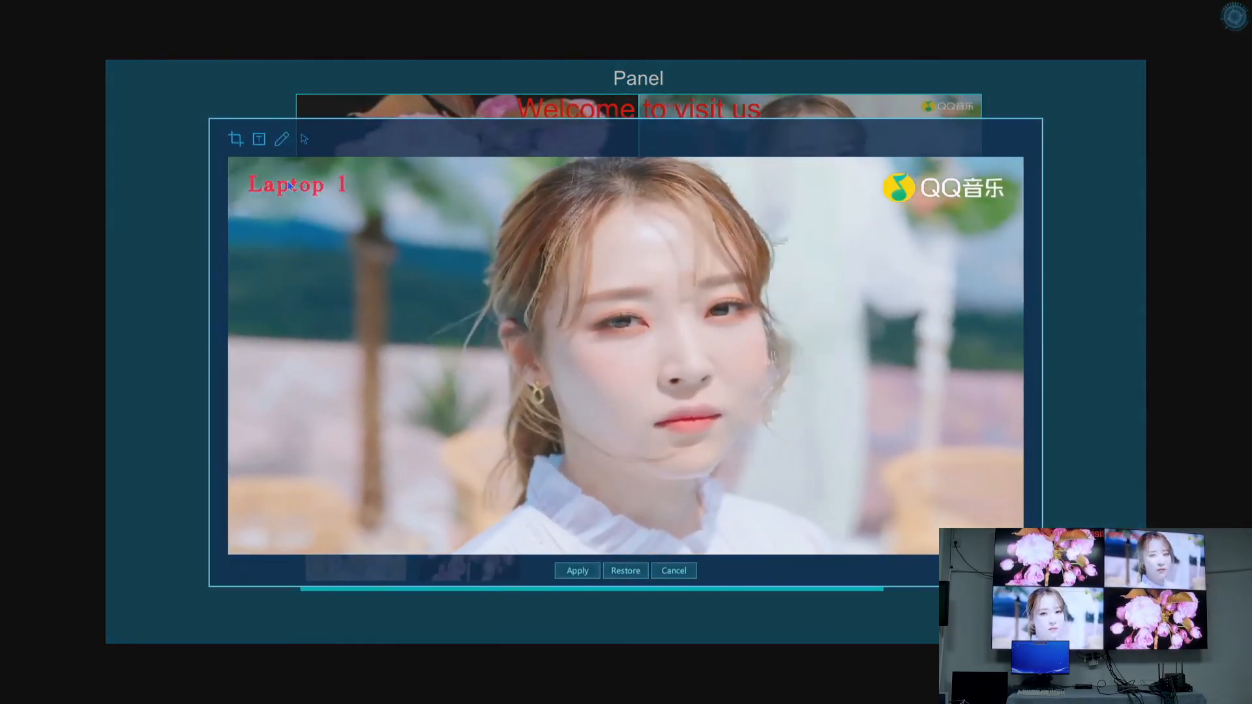
{"action": "double_click", "coordinate": [310, 185]}
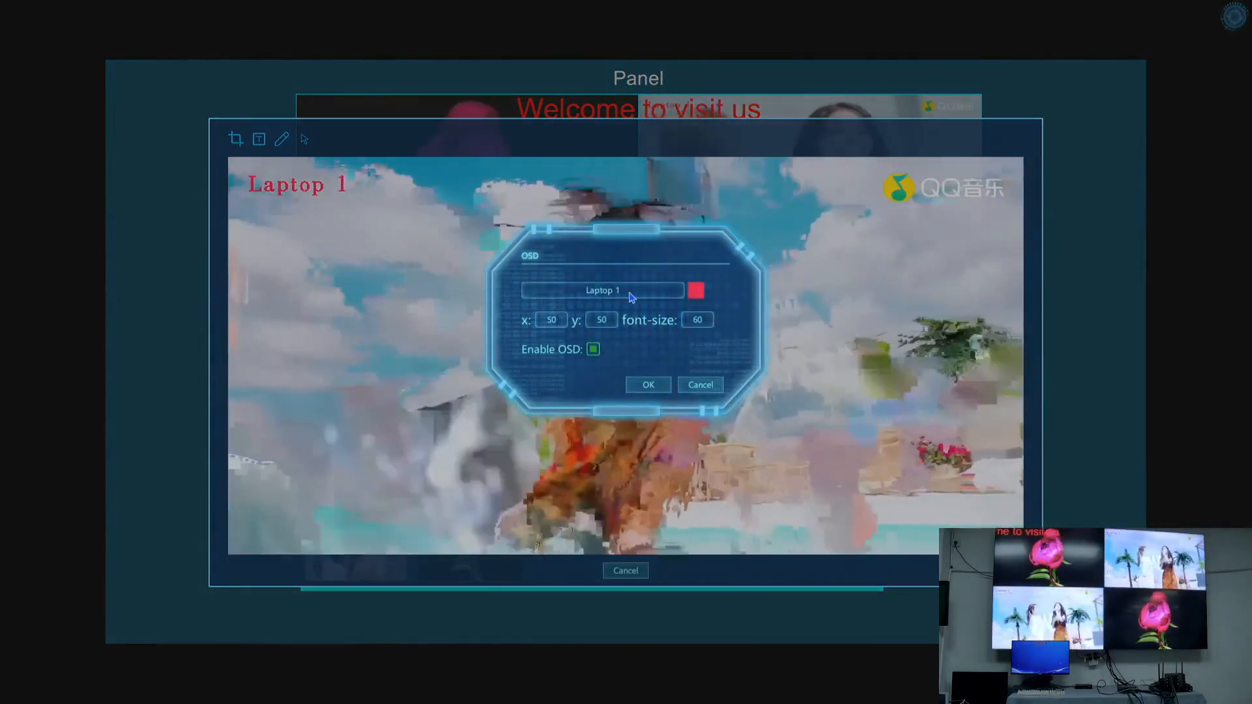
{"action": "triple_click", "coordinate": [573, 293]}
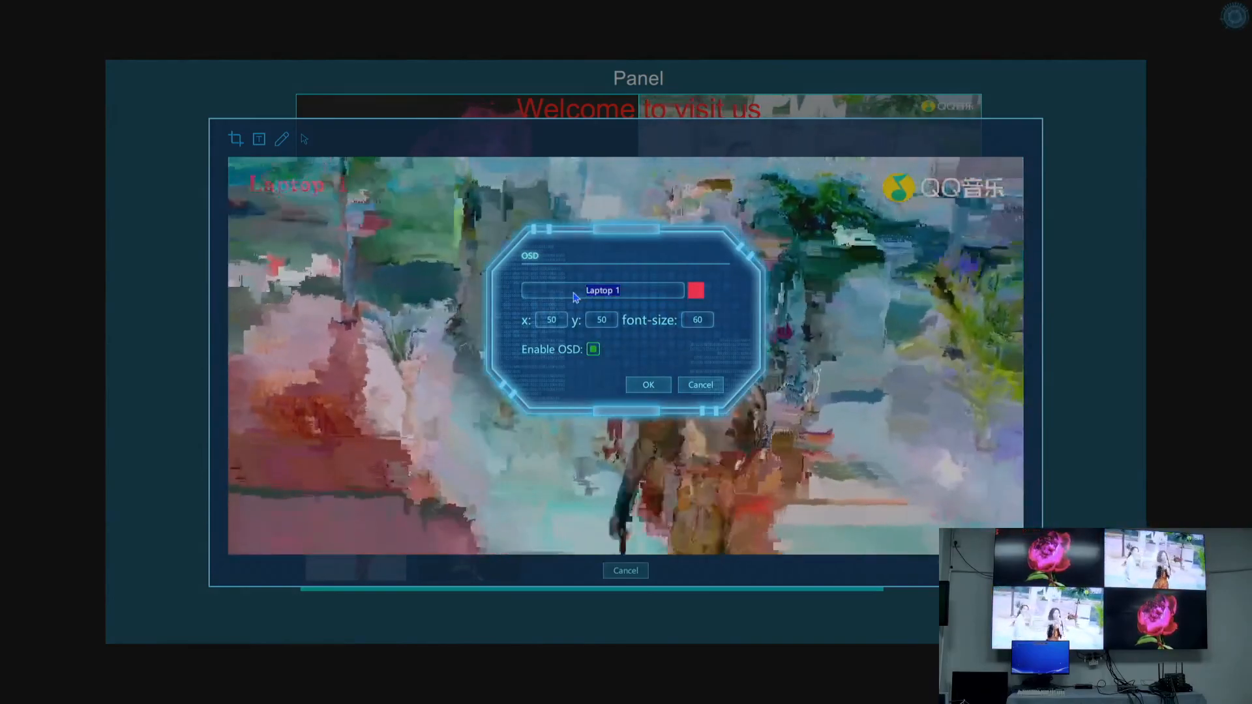
{"action": "type", "text": "My la"}
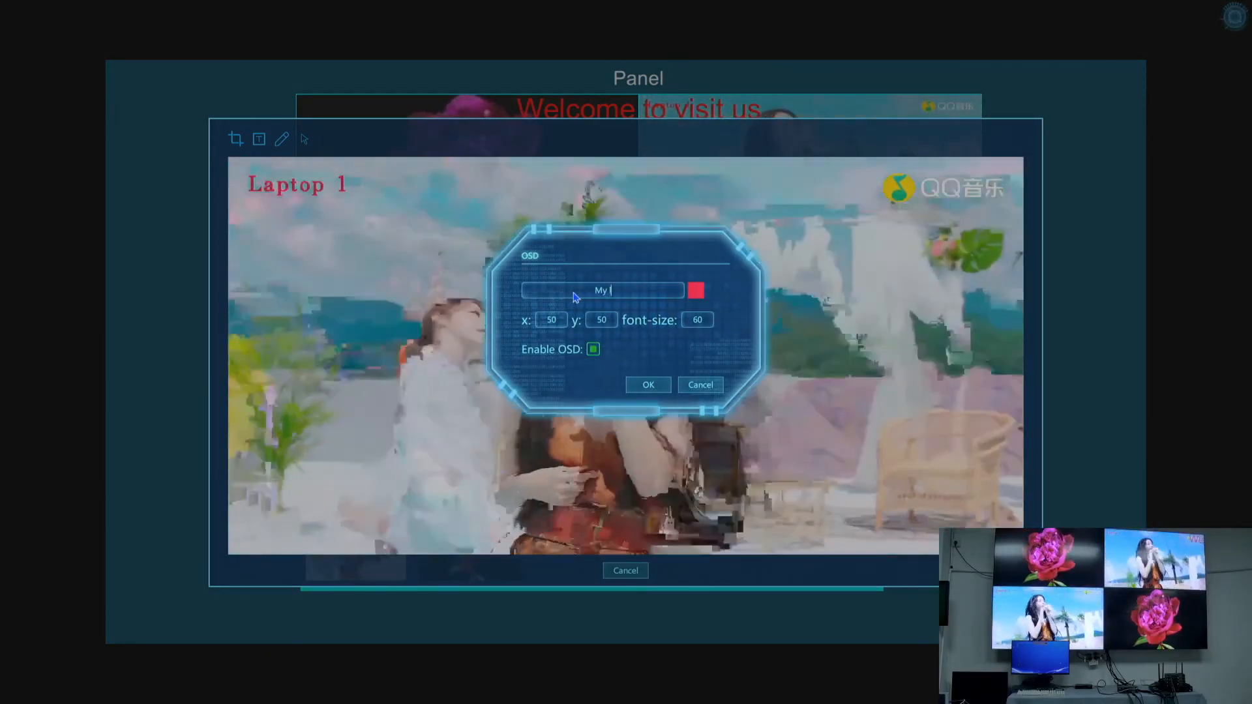
{"action": "type", "text": "ptop"}
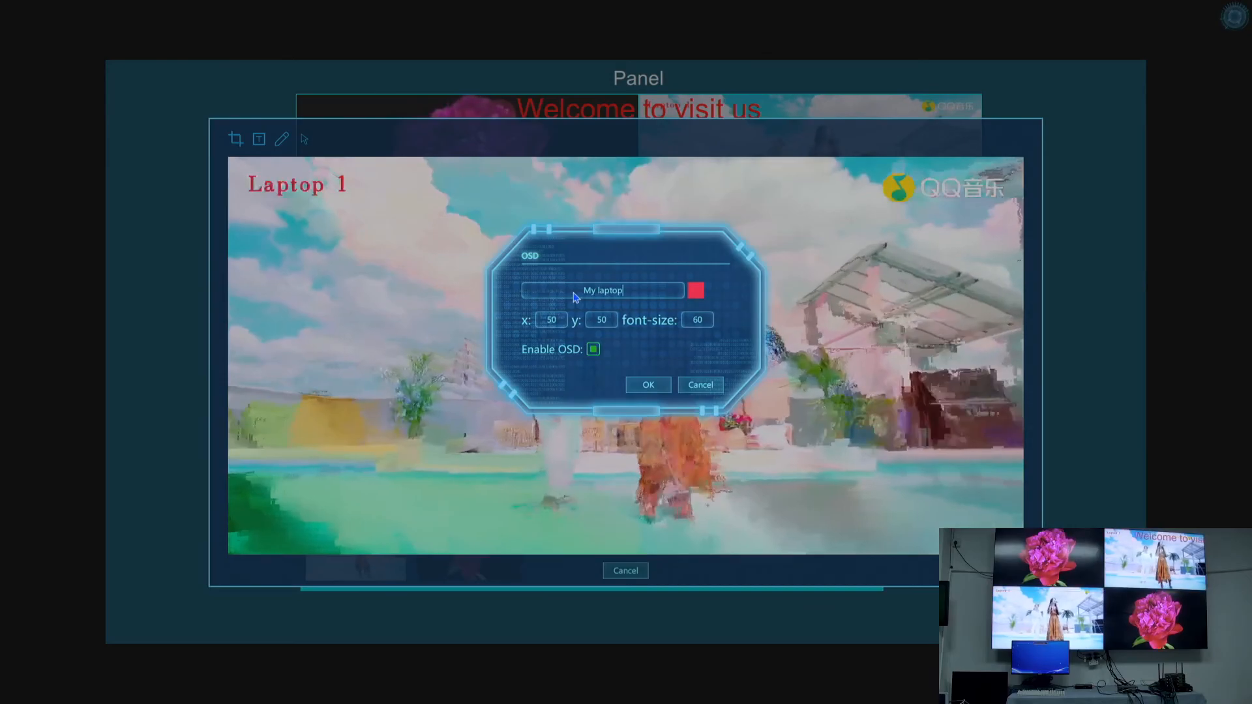
{"action": "left_click", "coordinate": [661, 385]}
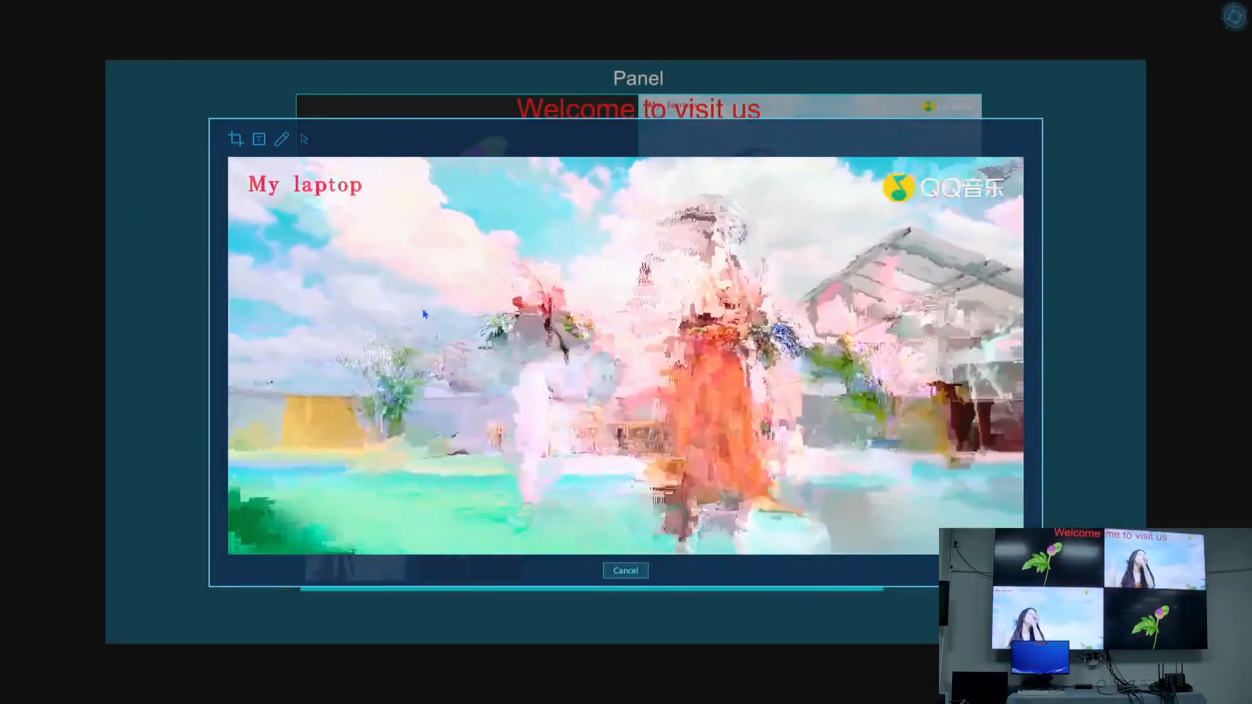
{"action": "left_click", "coordinate": [625, 571]}
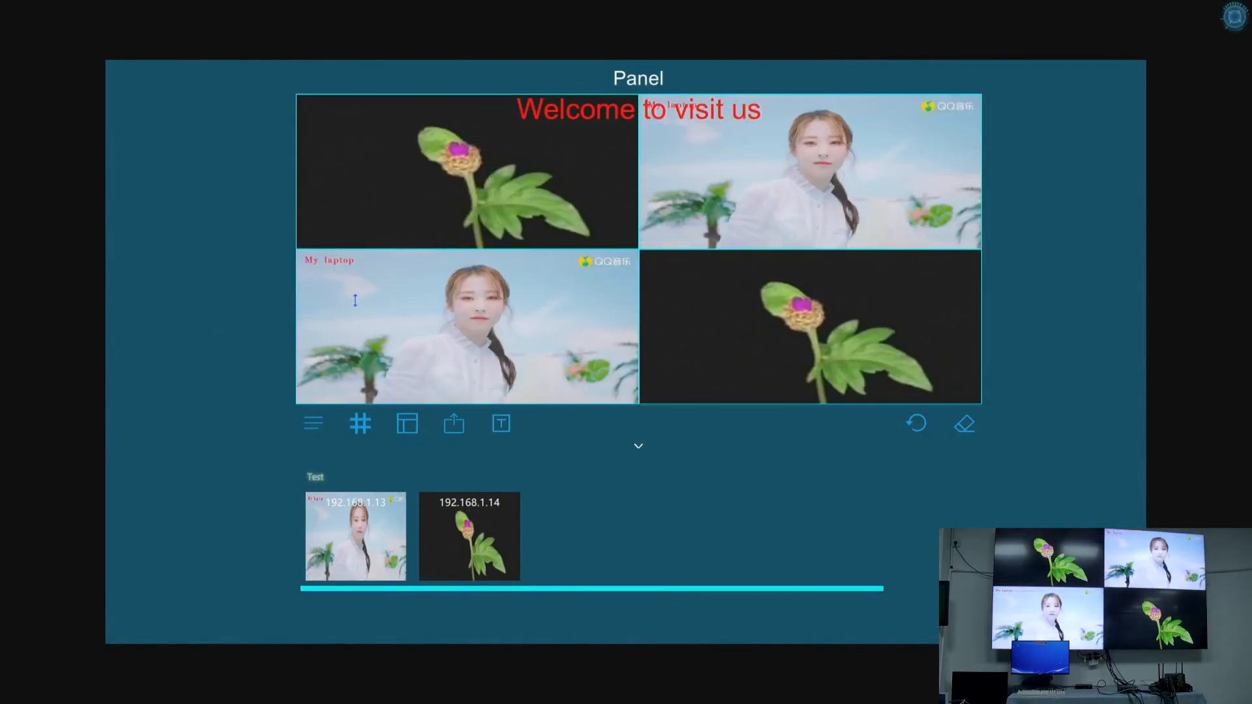
- Clear the OSD text of the signal in the panel's lower-left cell from its preview, and close the preview
{"action": "double_click", "coordinate": [391, 326]}
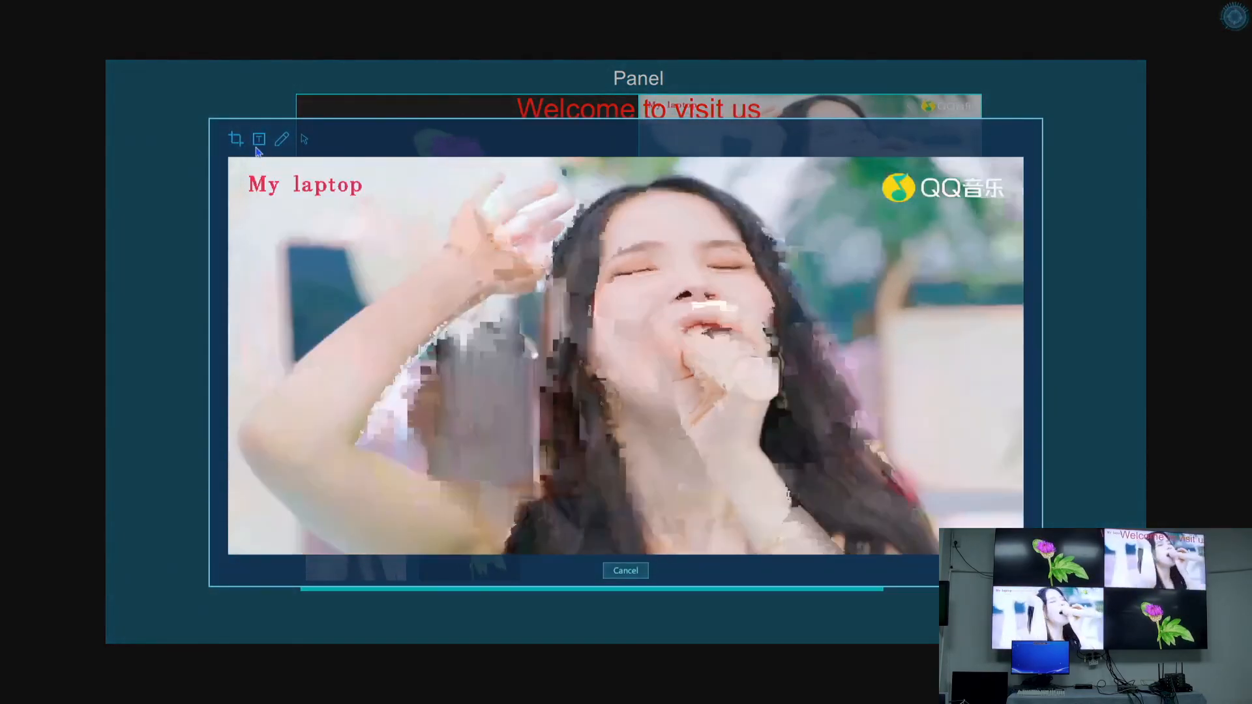
{"action": "left_click", "coordinate": [259, 139]}
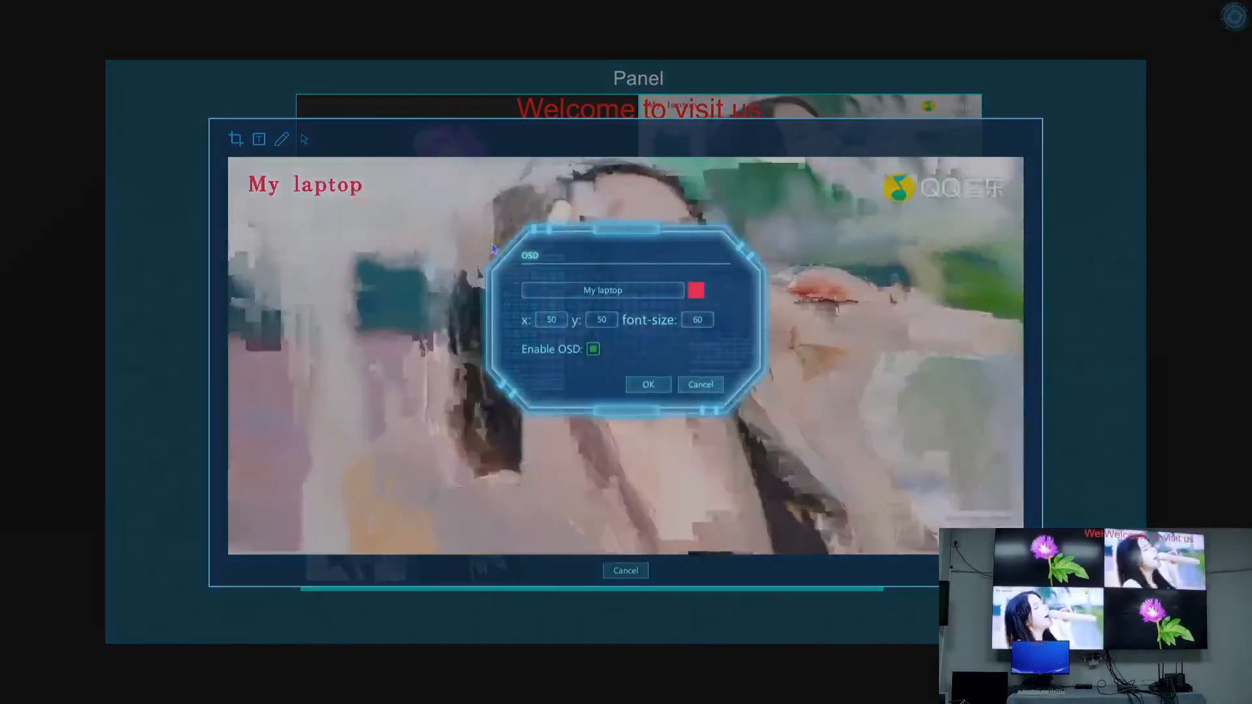
{"action": "left_click", "coordinate": [637, 295]}
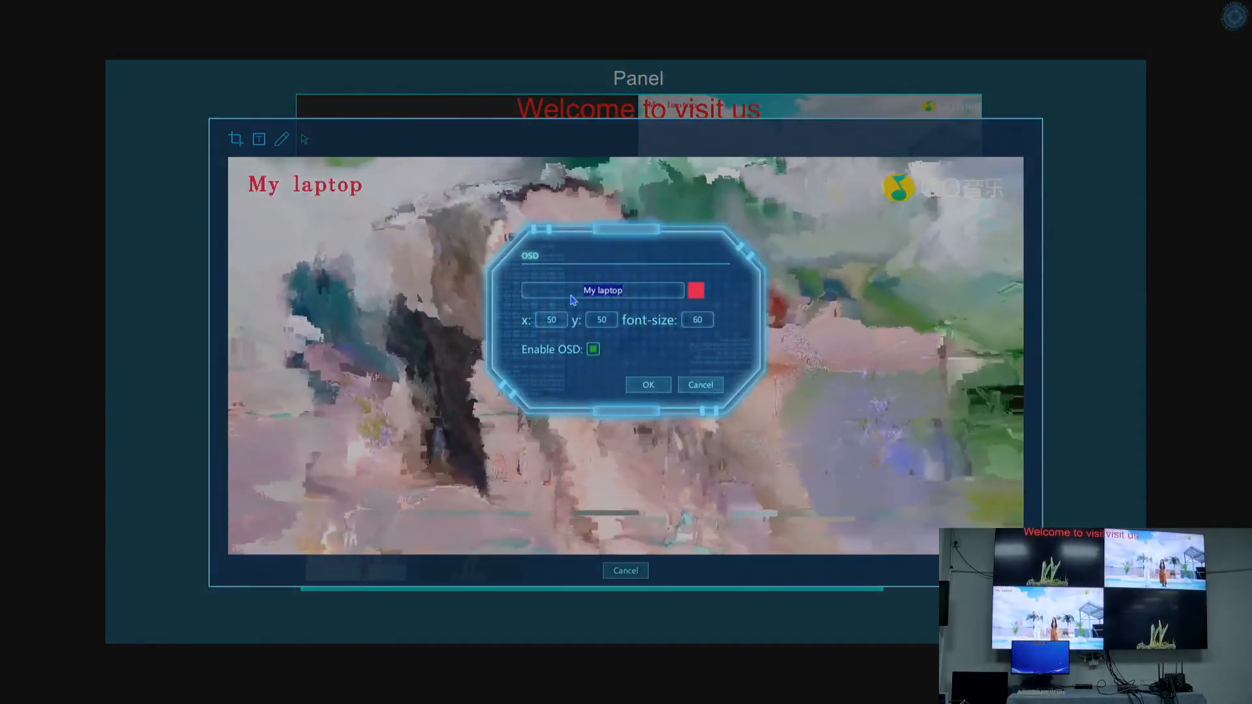
{"action": "key", "text": "BackSpace"}
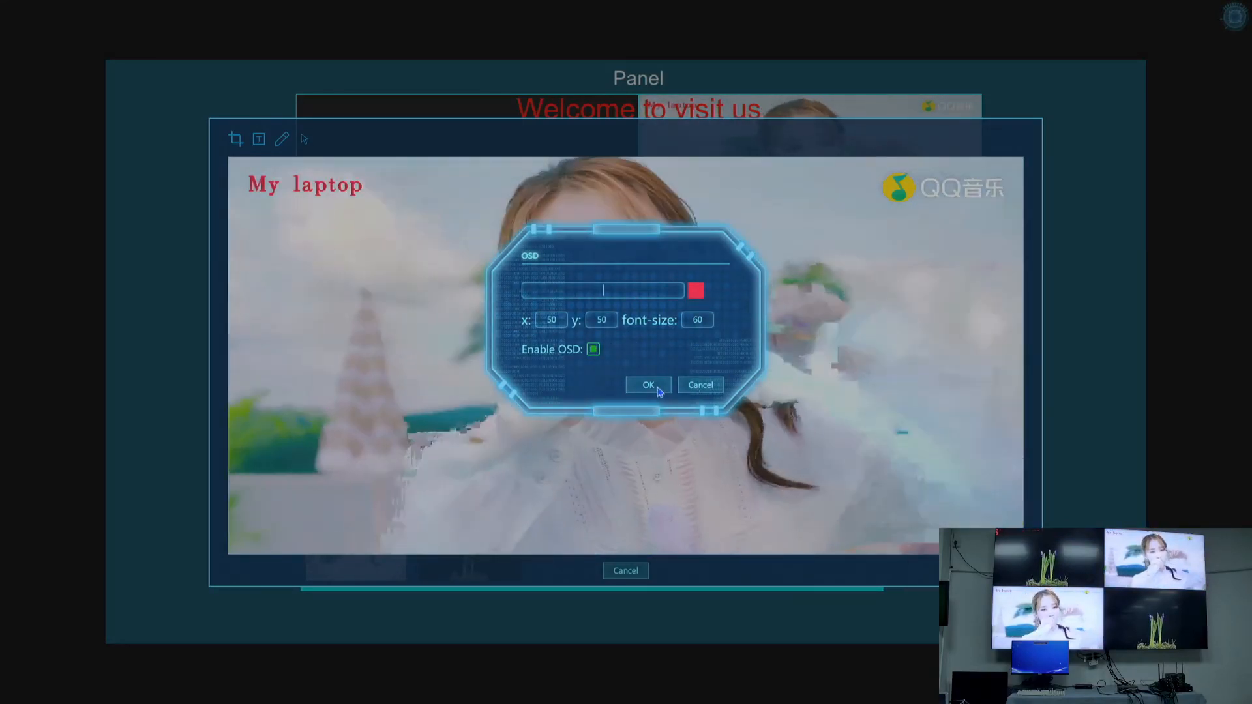
{"action": "left_click", "coordinate": [593, 350]}
{"action": "left_click", "coordinate": [646, 384]}
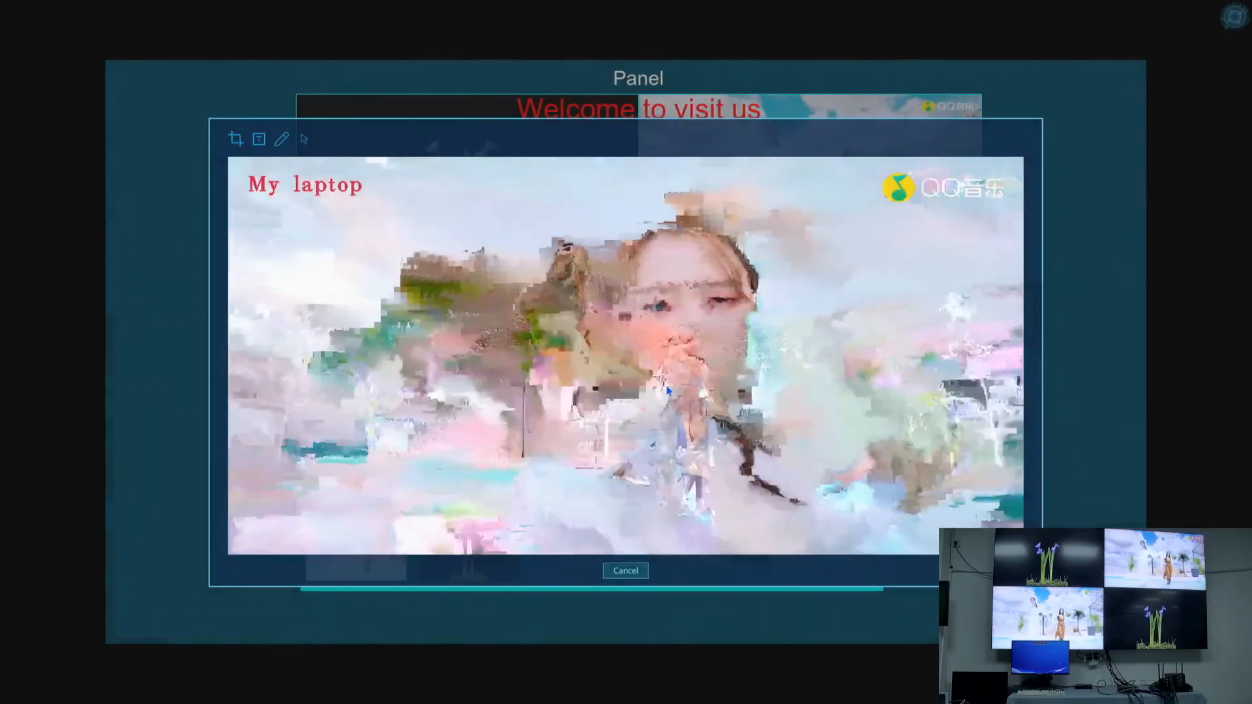
{"action": "left_click", "coordinate": [625, 571]}
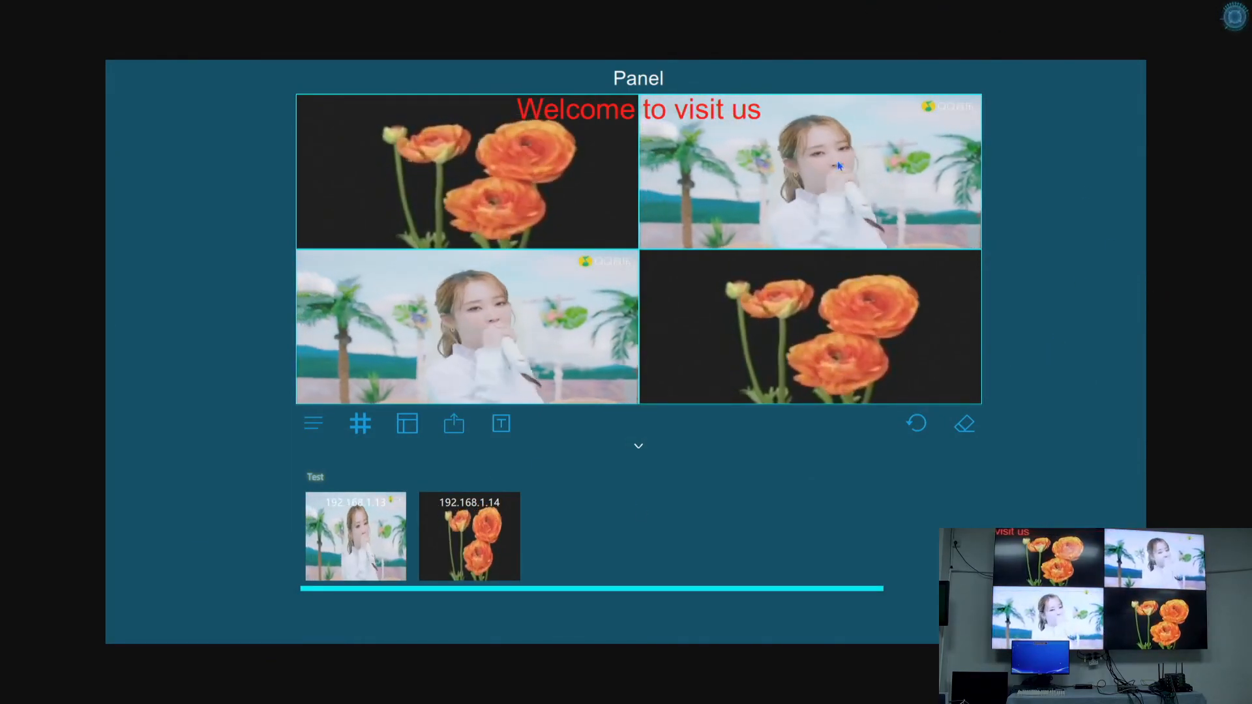
- Expand the client's quick controls
{"action": "left_click", "coordinate": [1235, 21]}
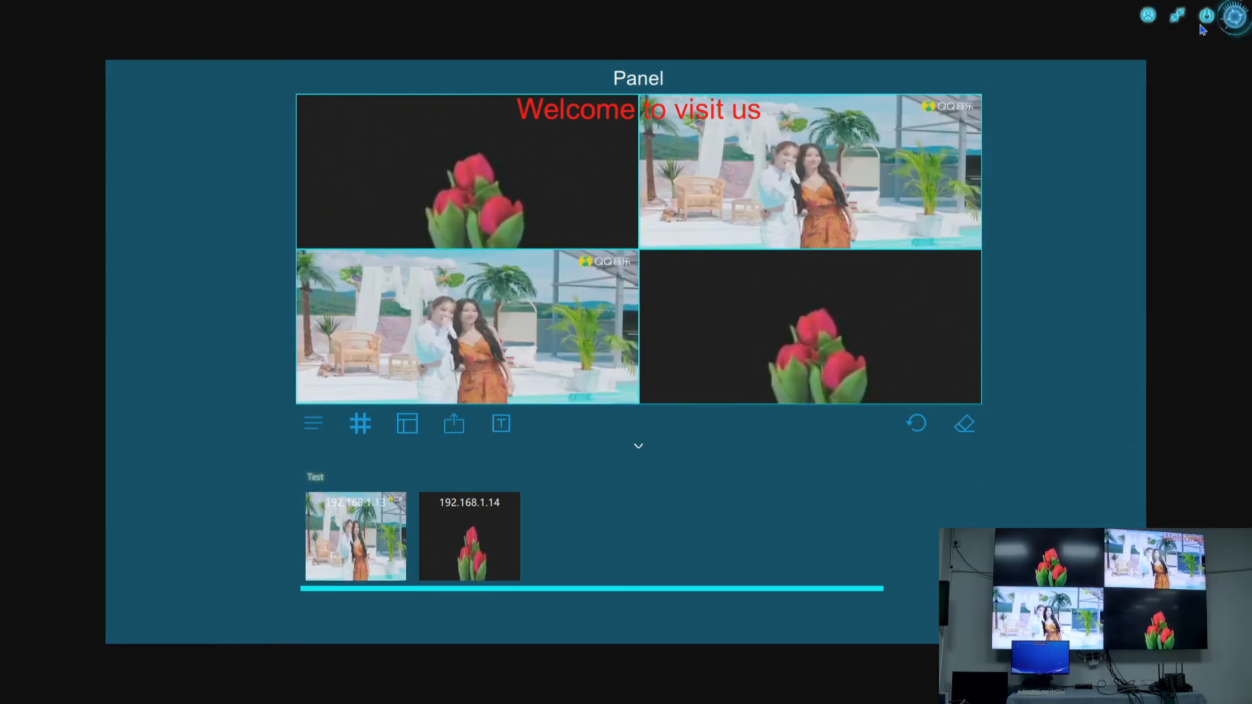